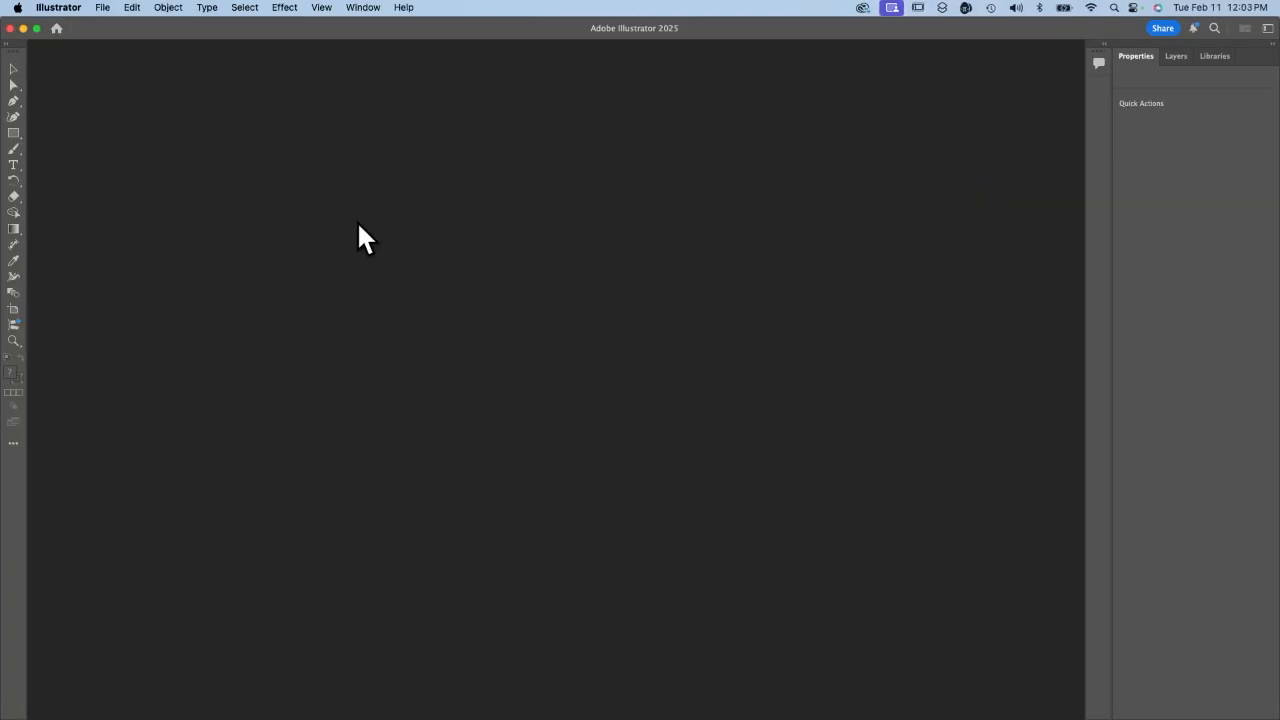
Open the file L8_start.ai from the Downloads folder
left_click(107, 12)
left_click(118, 60)
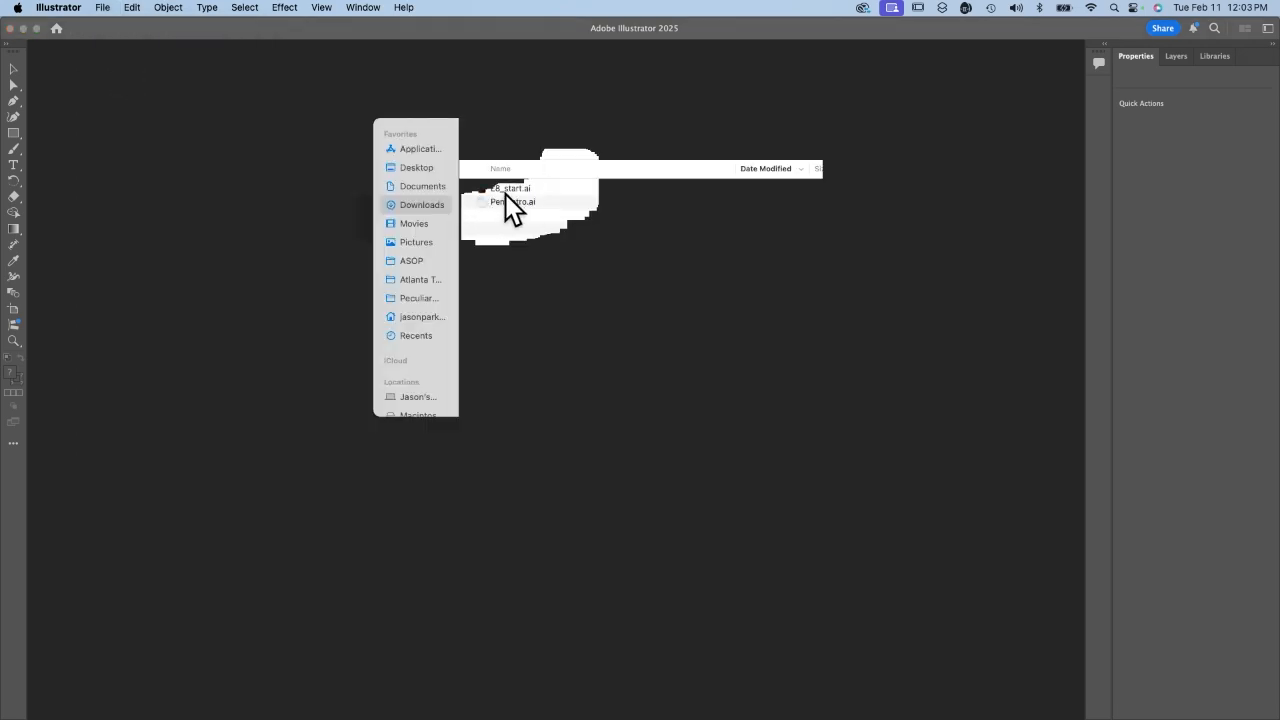
double_click(508, 187)
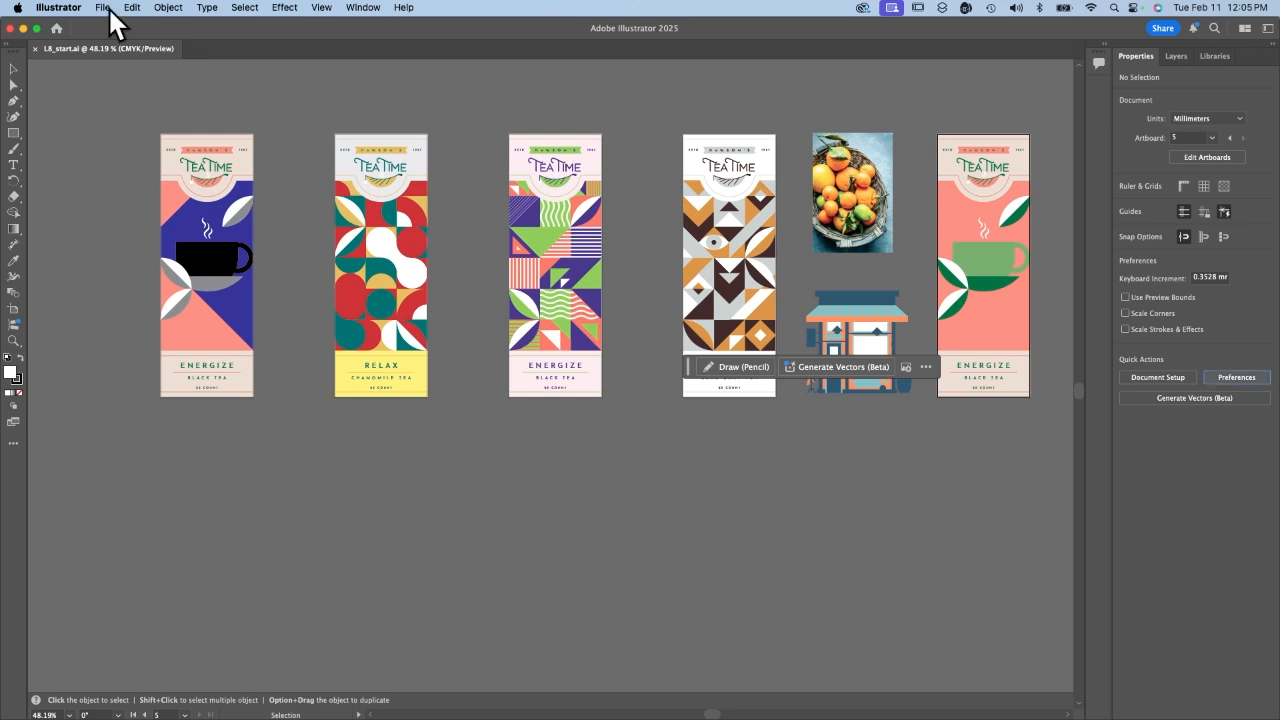
Check the color mode options for a new document and for the open tea label document, without changing either
left_click(104, 8)
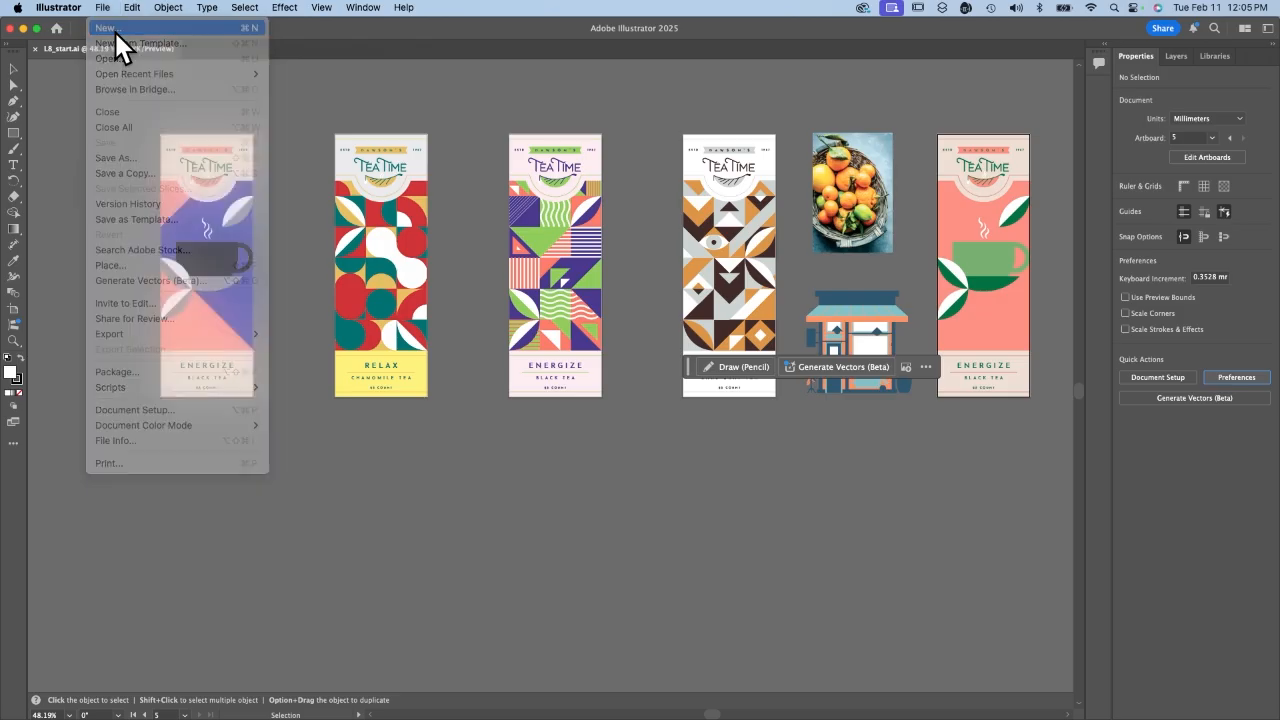
left_click(114, 30)
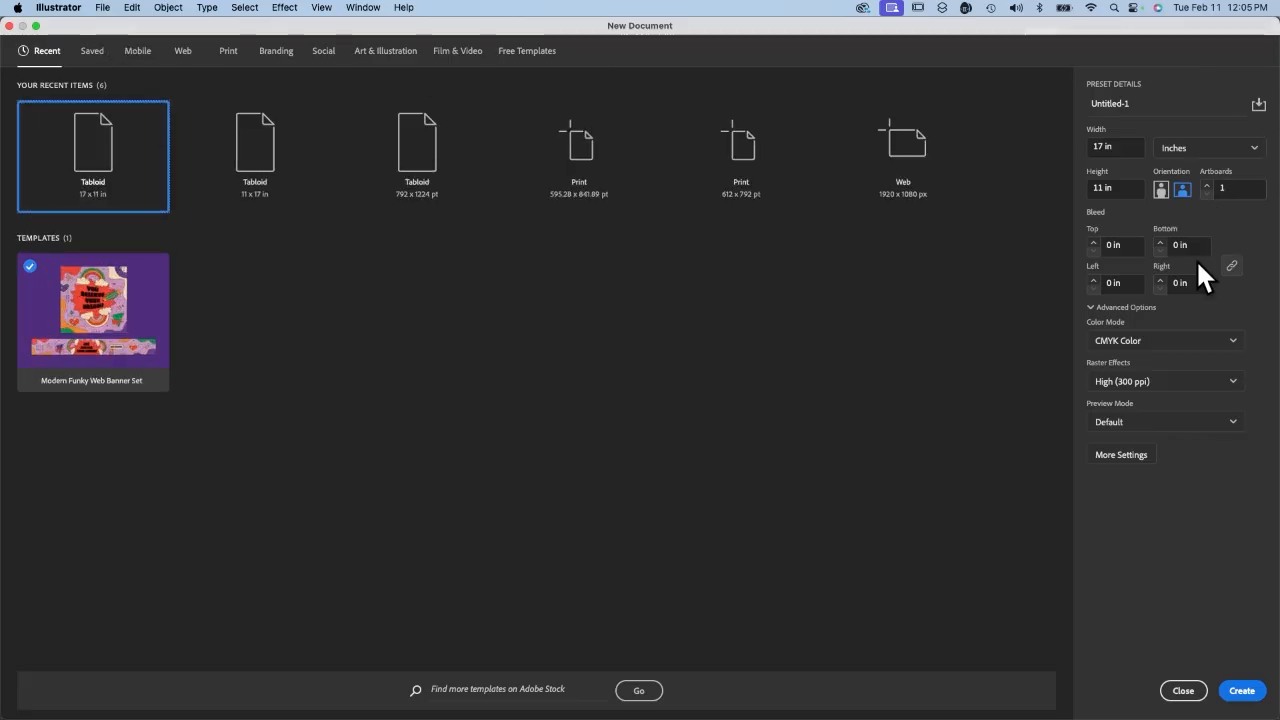
left_click(1180, 345)
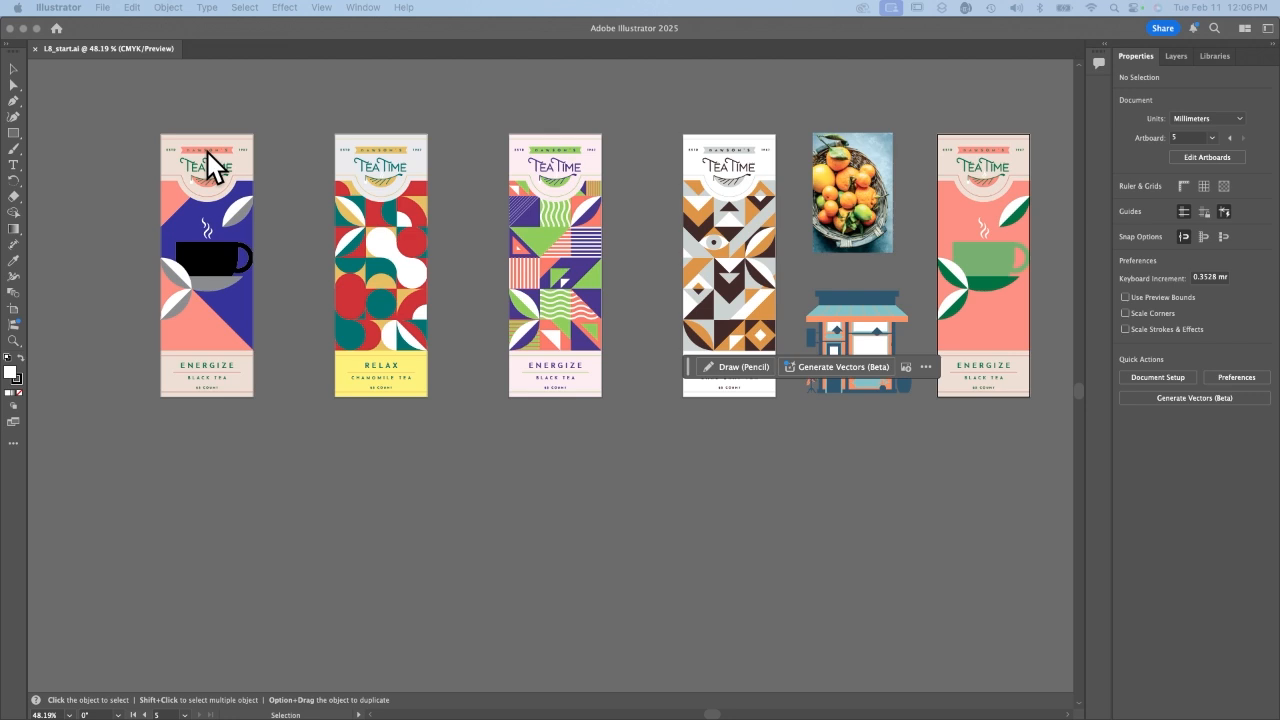
left_click(102, 8)
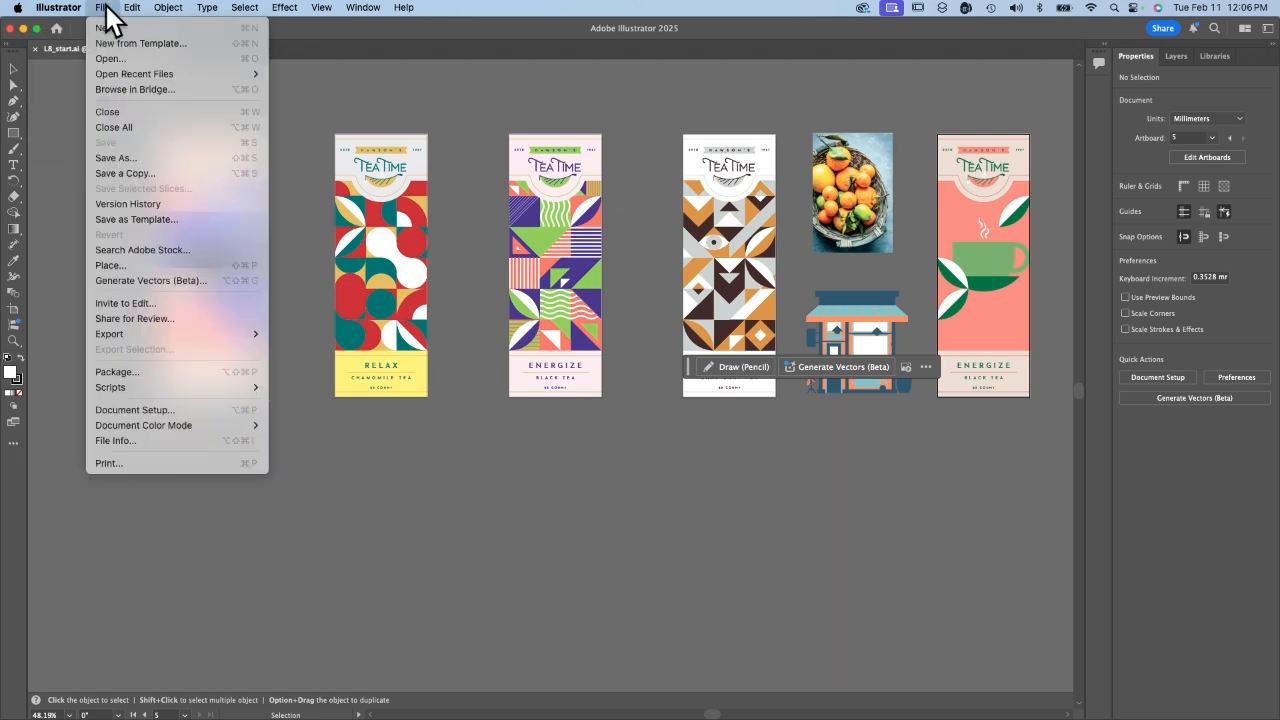
mouse_move(191, 431)
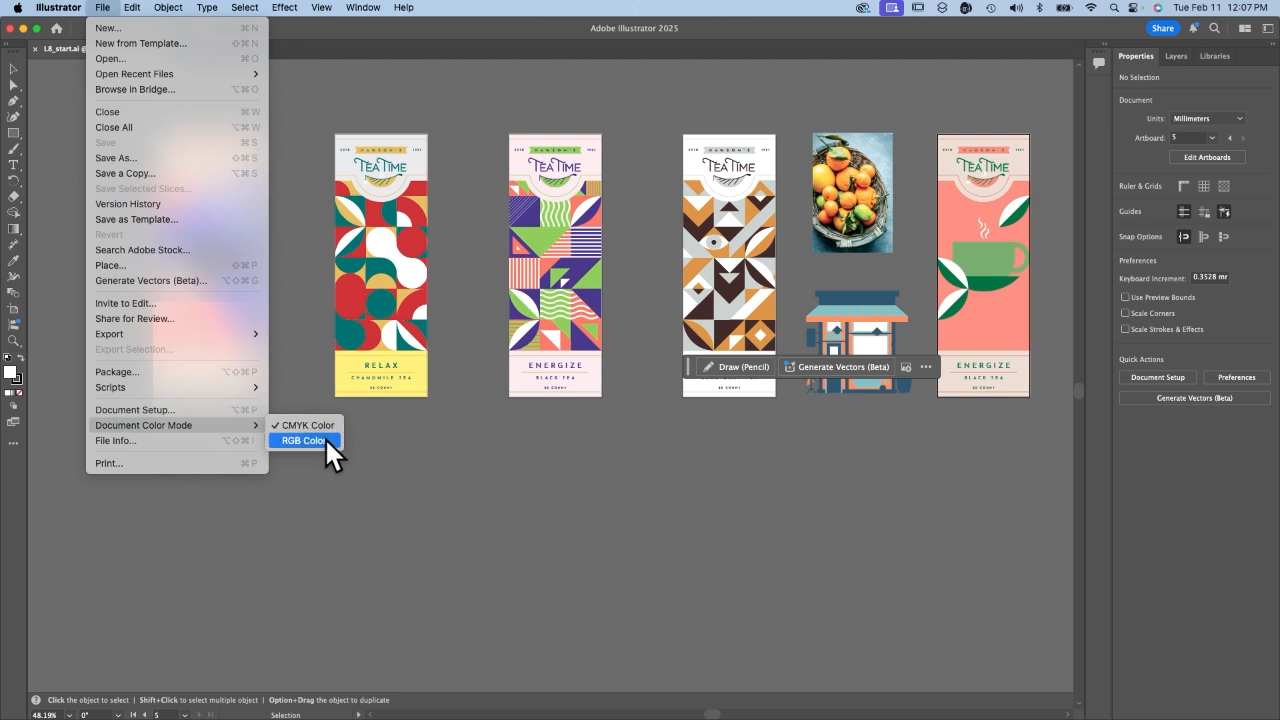
left_click(420, 446)
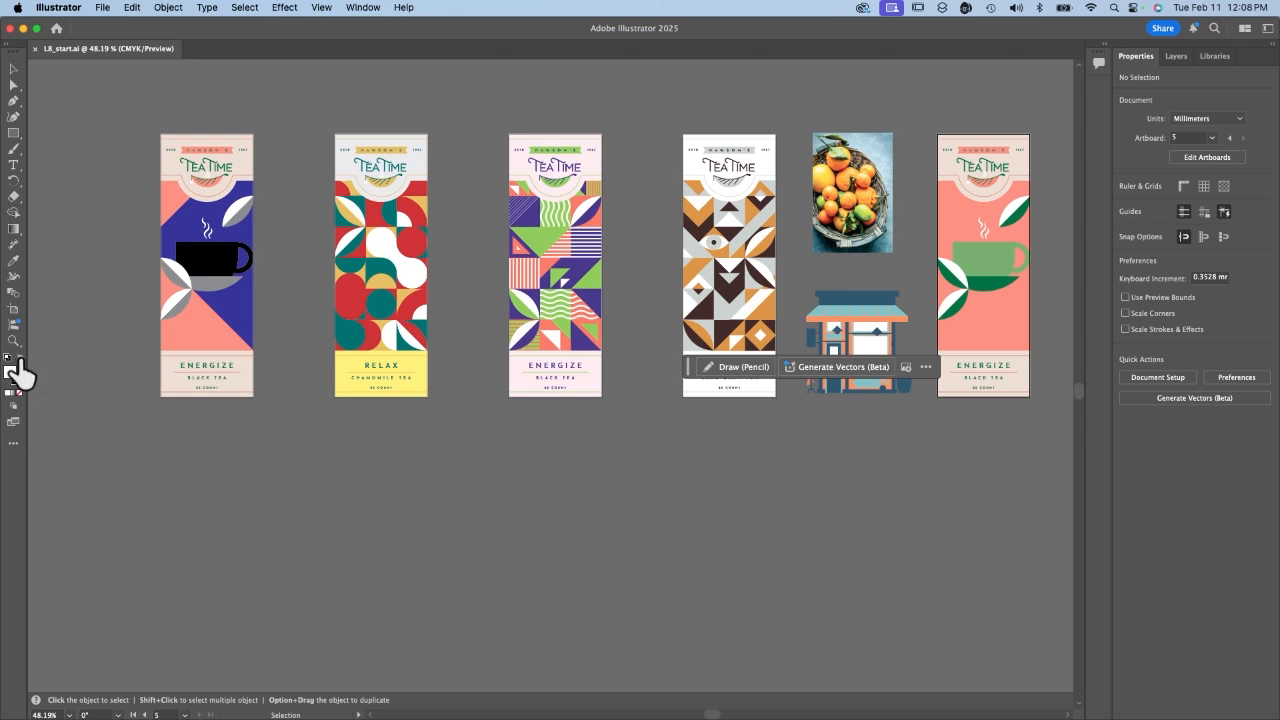
left_click(20, 368)
left_click(20, 367)
left_click(20, 368)
left_click(20, 368)
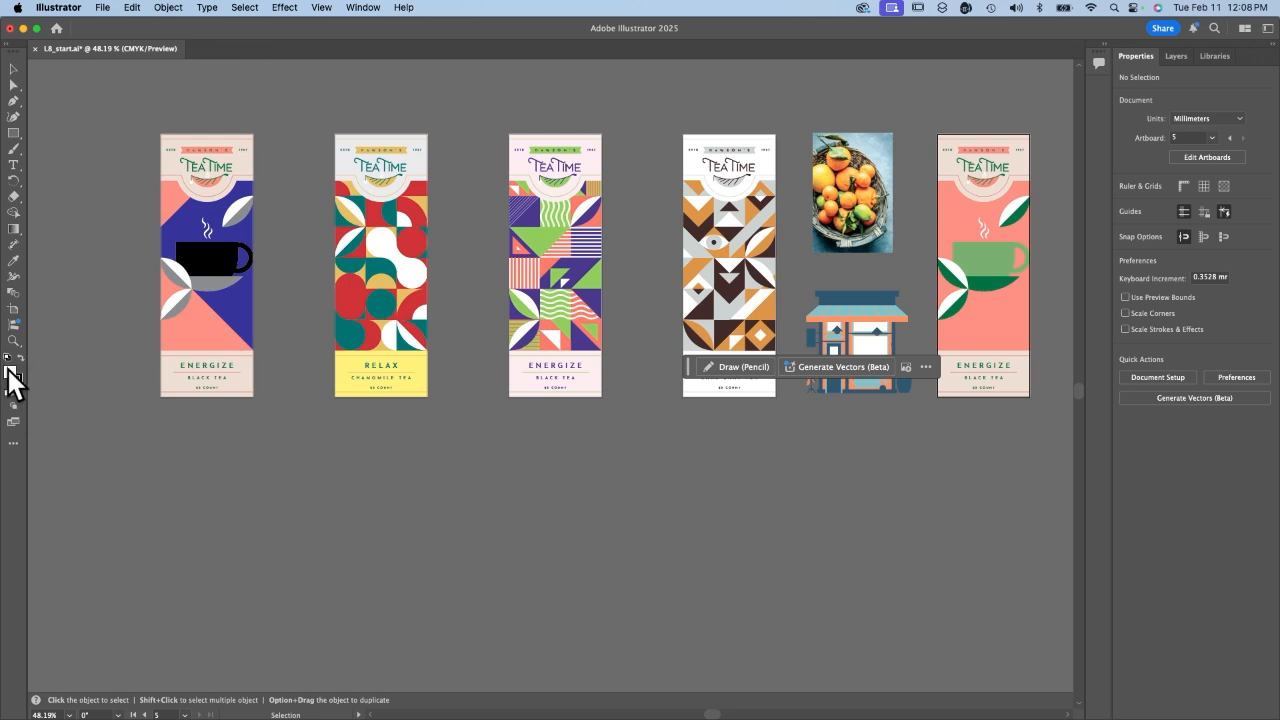
Zoom in on the teacup artwork of the first Energize label, leaving nothing selected
key("super+minus")
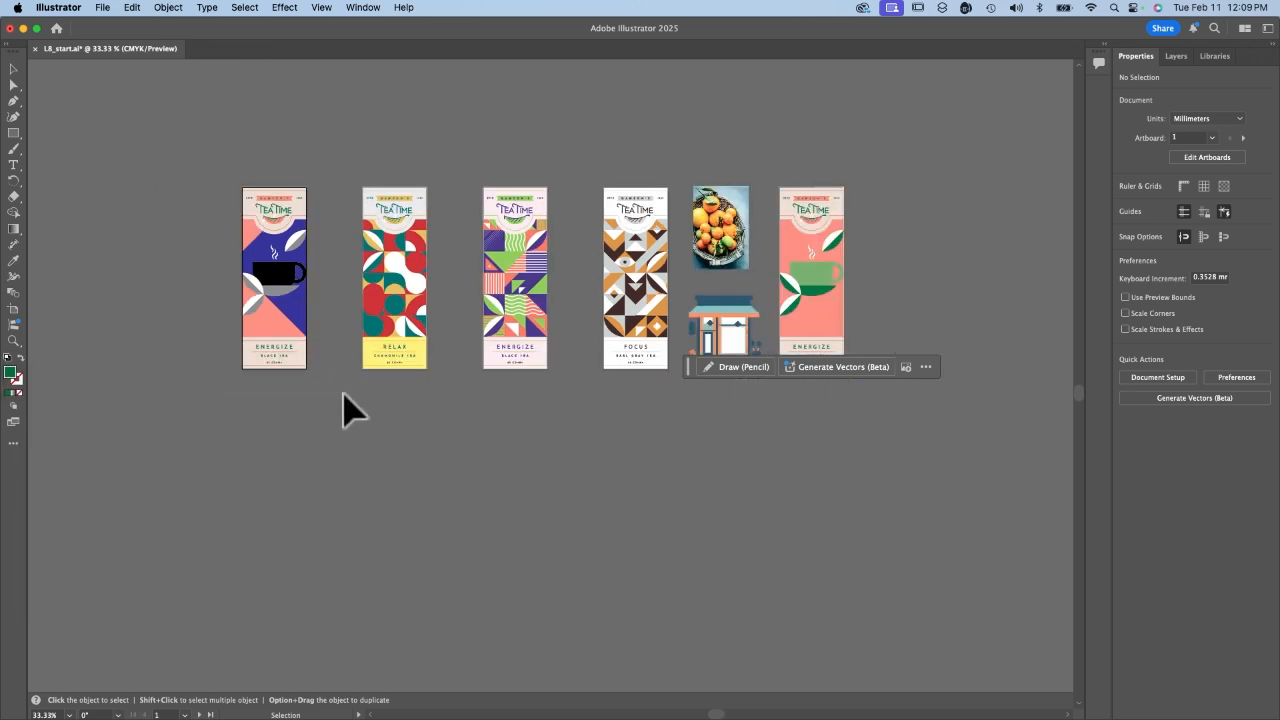
key("alt+super+a")
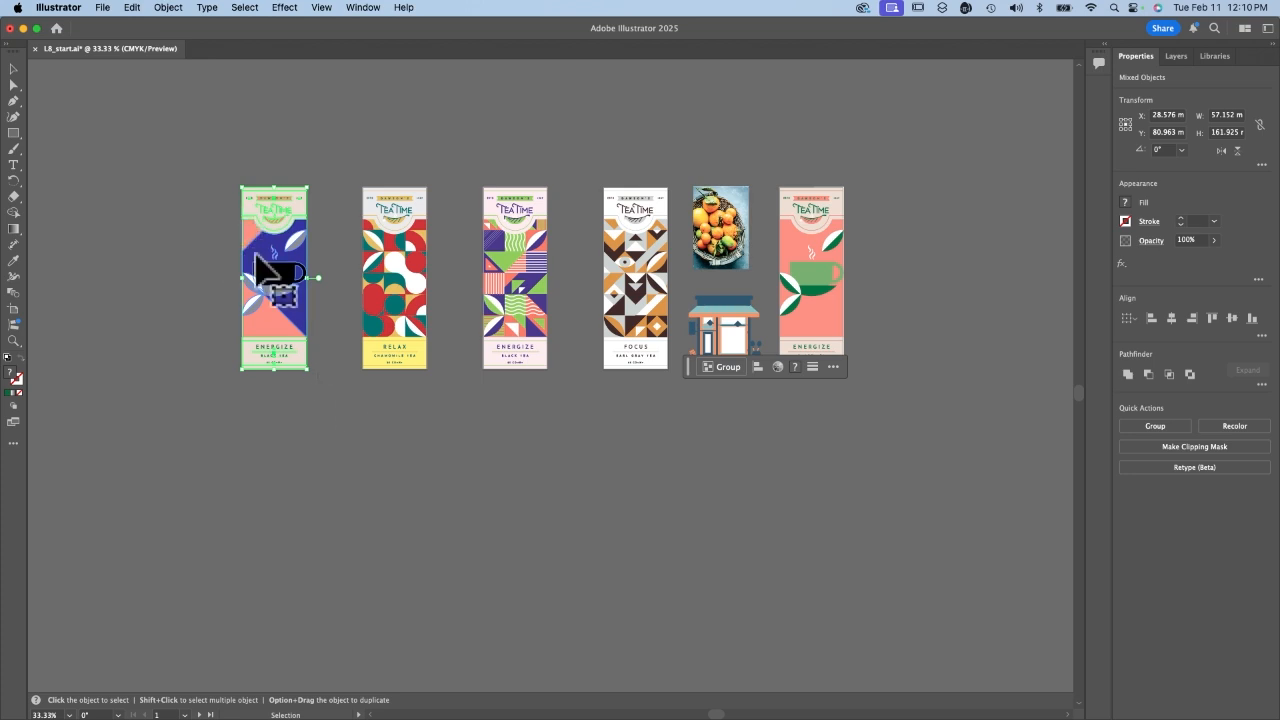
key("a")
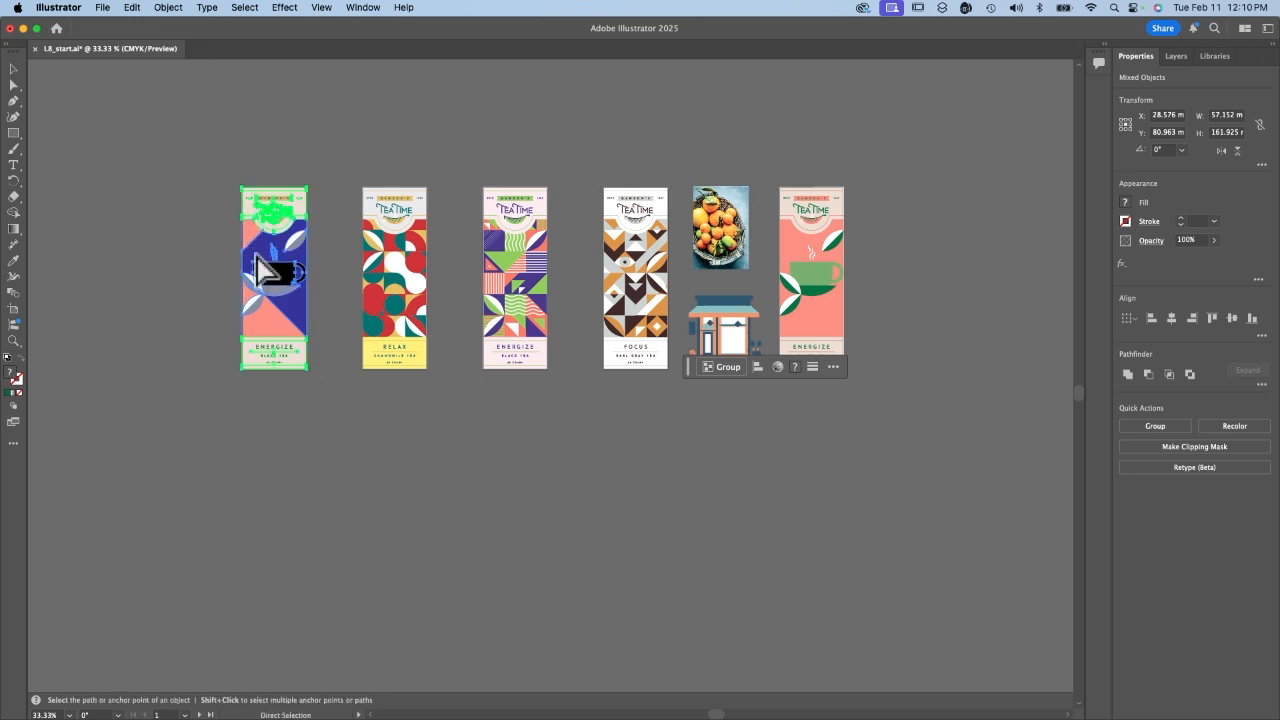
key("super+plus")
key("super+plus")
key("super+plus")
key("super+plus")
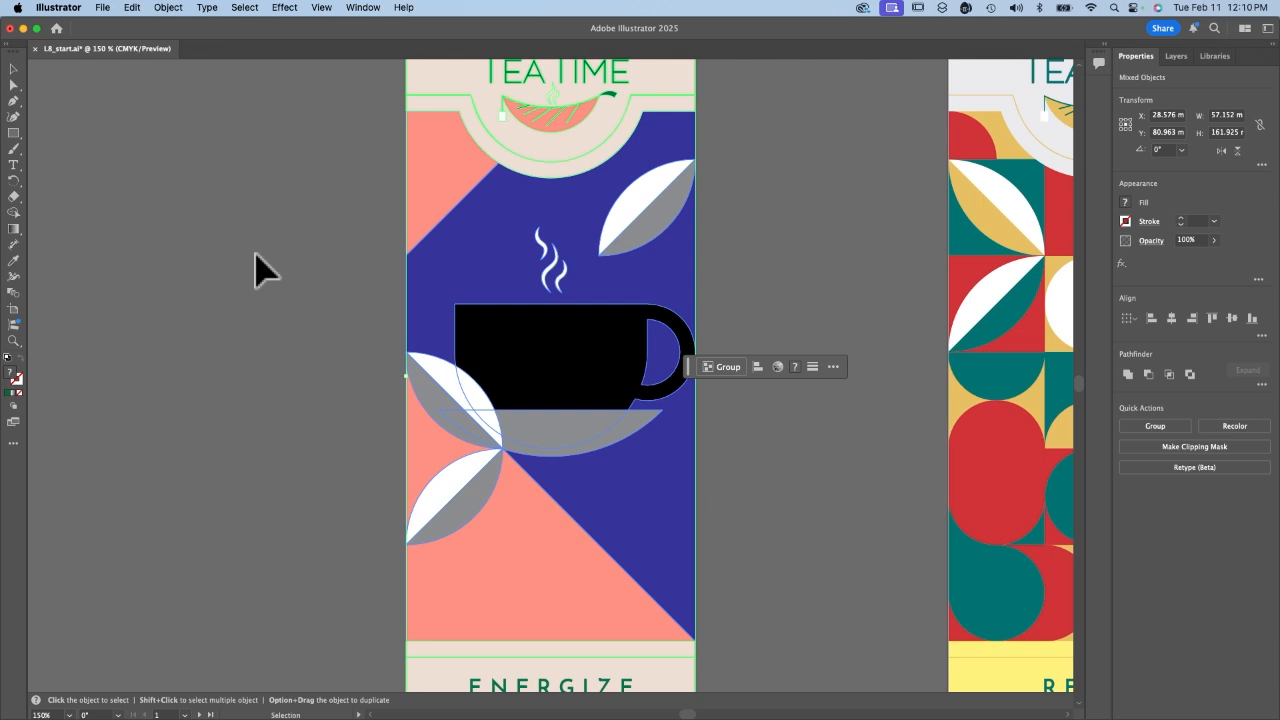
left_click(255, 255)
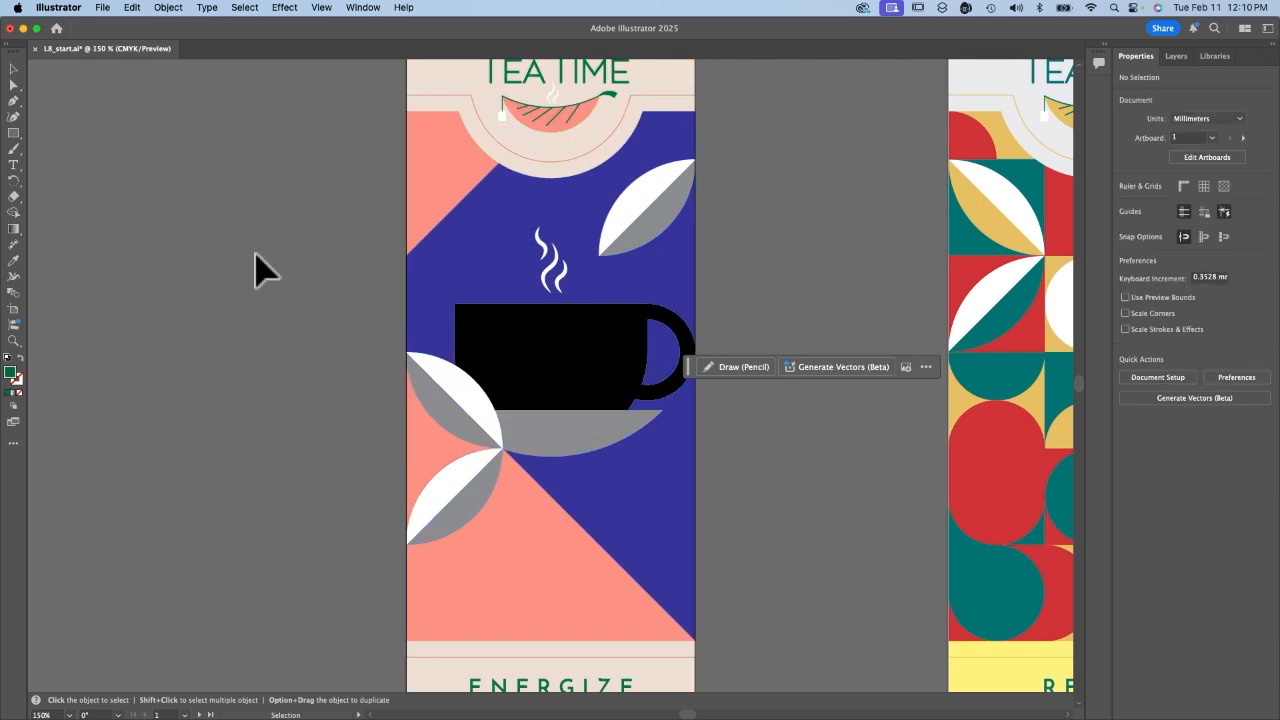
scroll(255, 255, "up", 3)
scroll(255, 255, "right", 2)
scroll(255, 255, "down", 3)
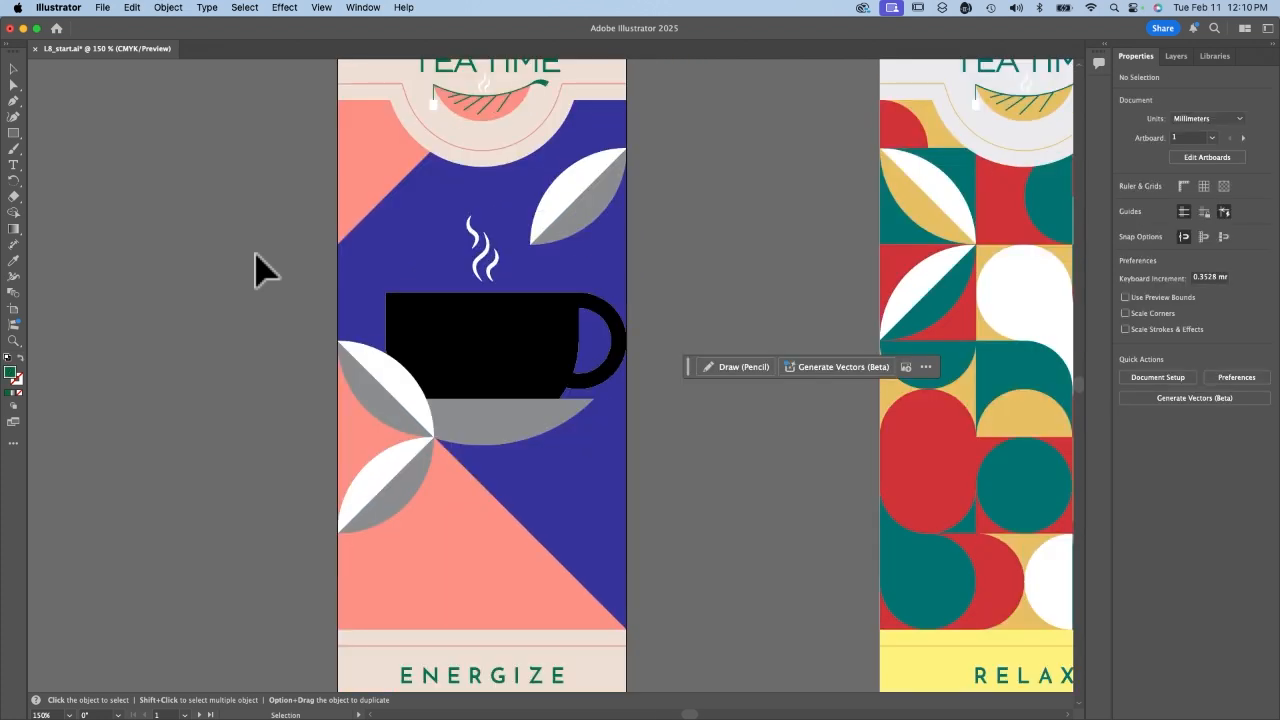
scroll(256, 264, "left", 2)
scroll(257, 266, "up", 2)
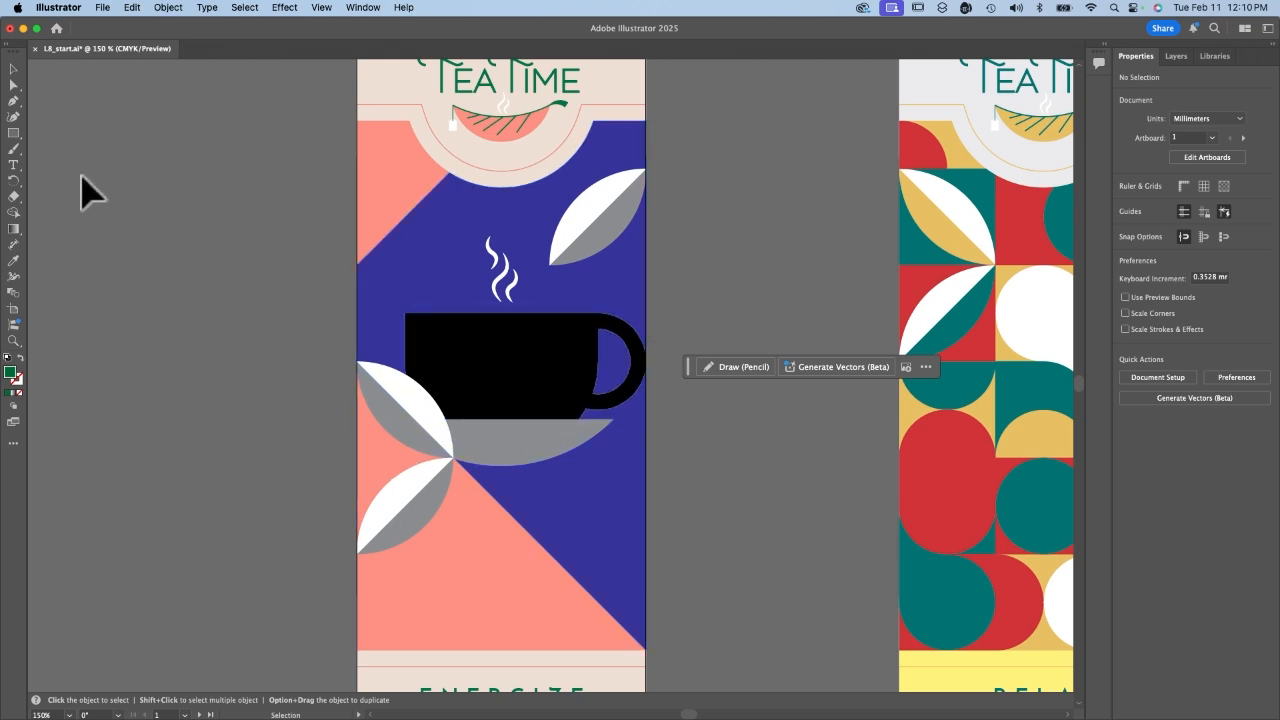
Fill the gray shape under the cup and the three gray leaf halves on the first label with a dark green swatch
left_click(14, 69)
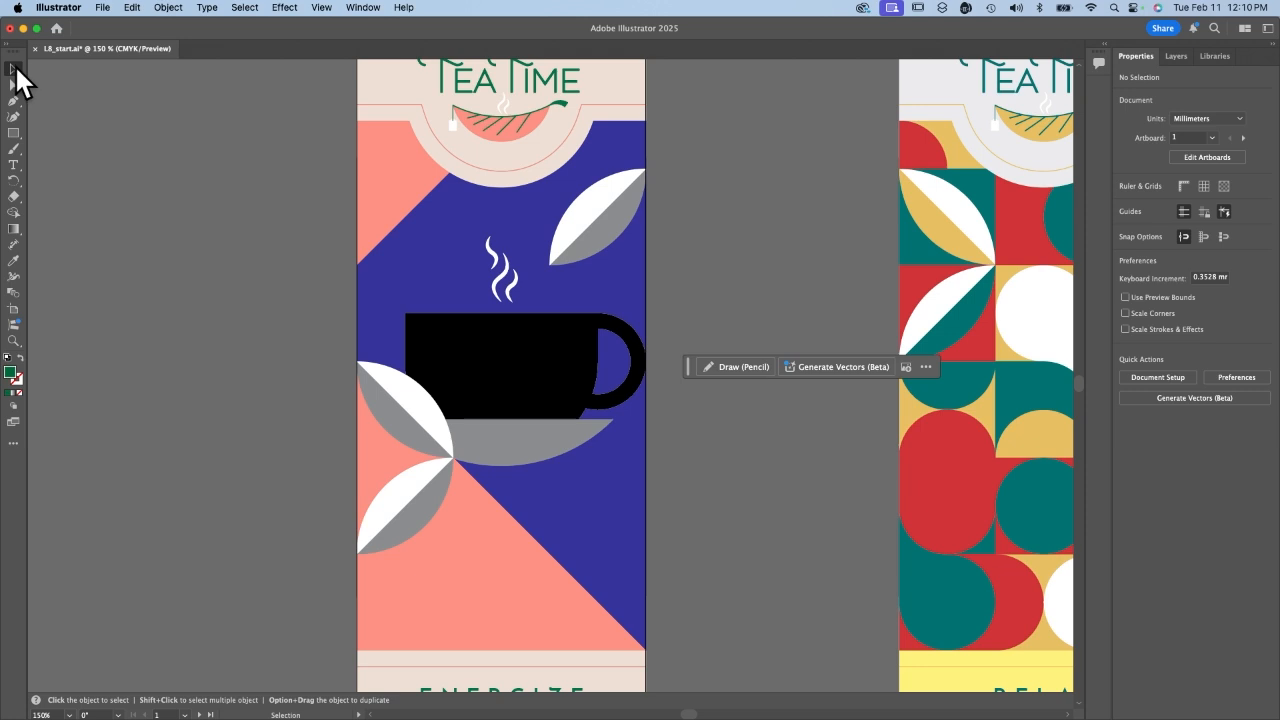
left_click(503, 442)
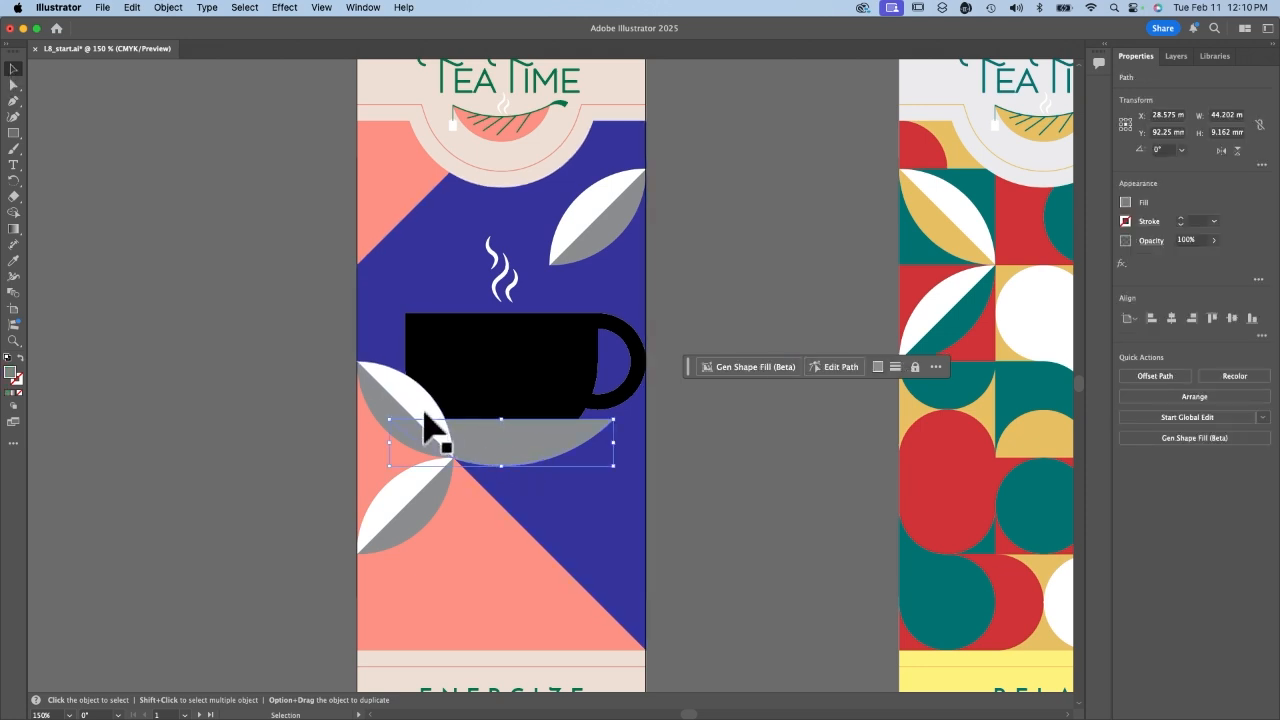
left_click(380, 415, "shift")
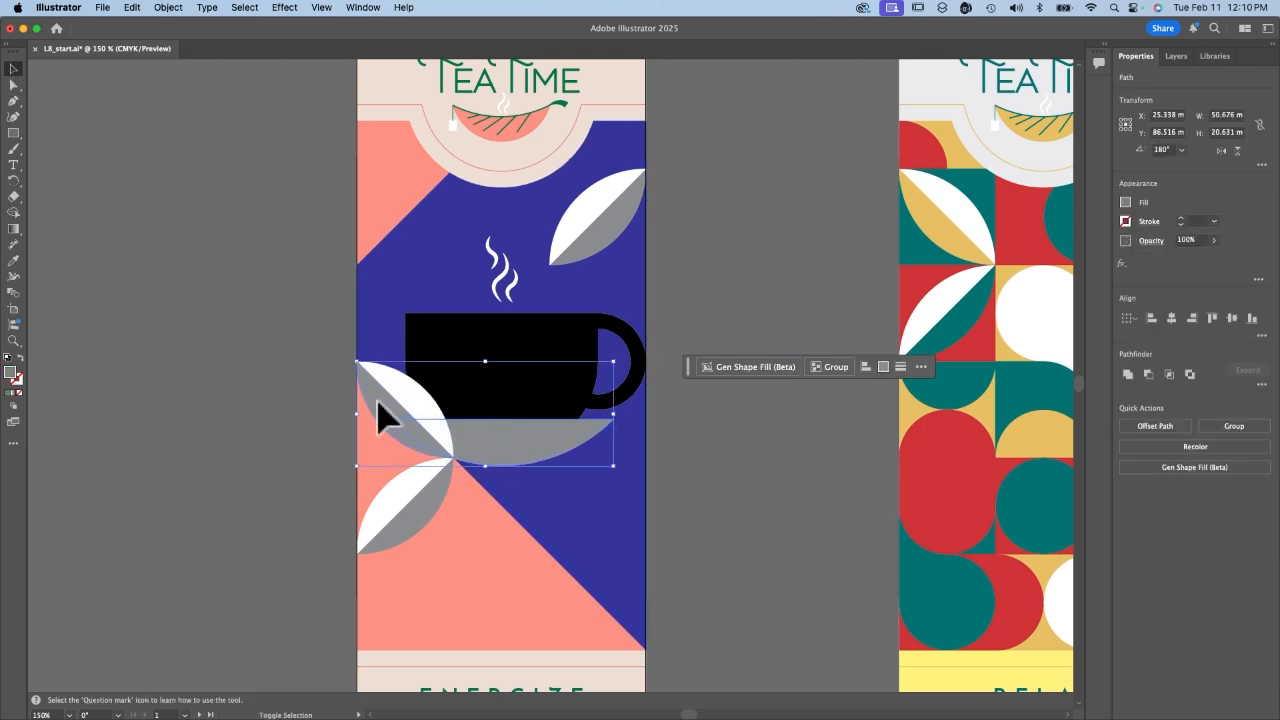
left_click(434, 520, "shift")
left_click(603, 225, "shift")
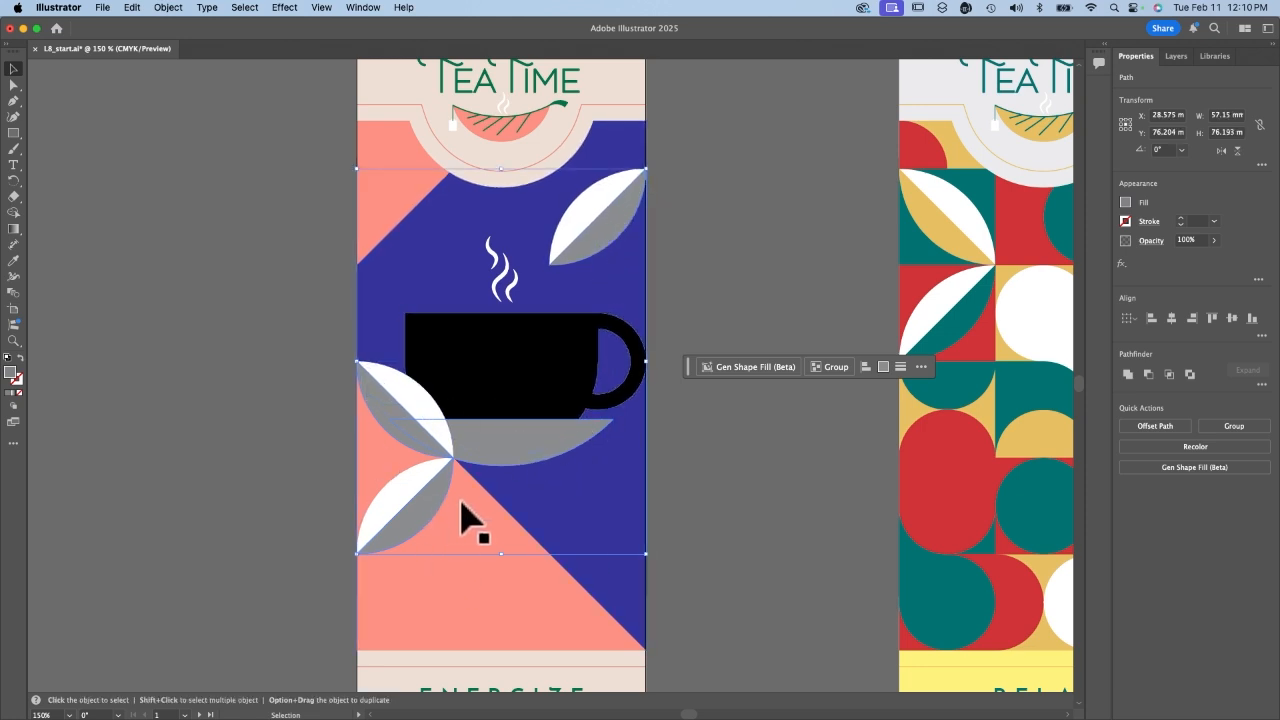
left_click(1125, 203)
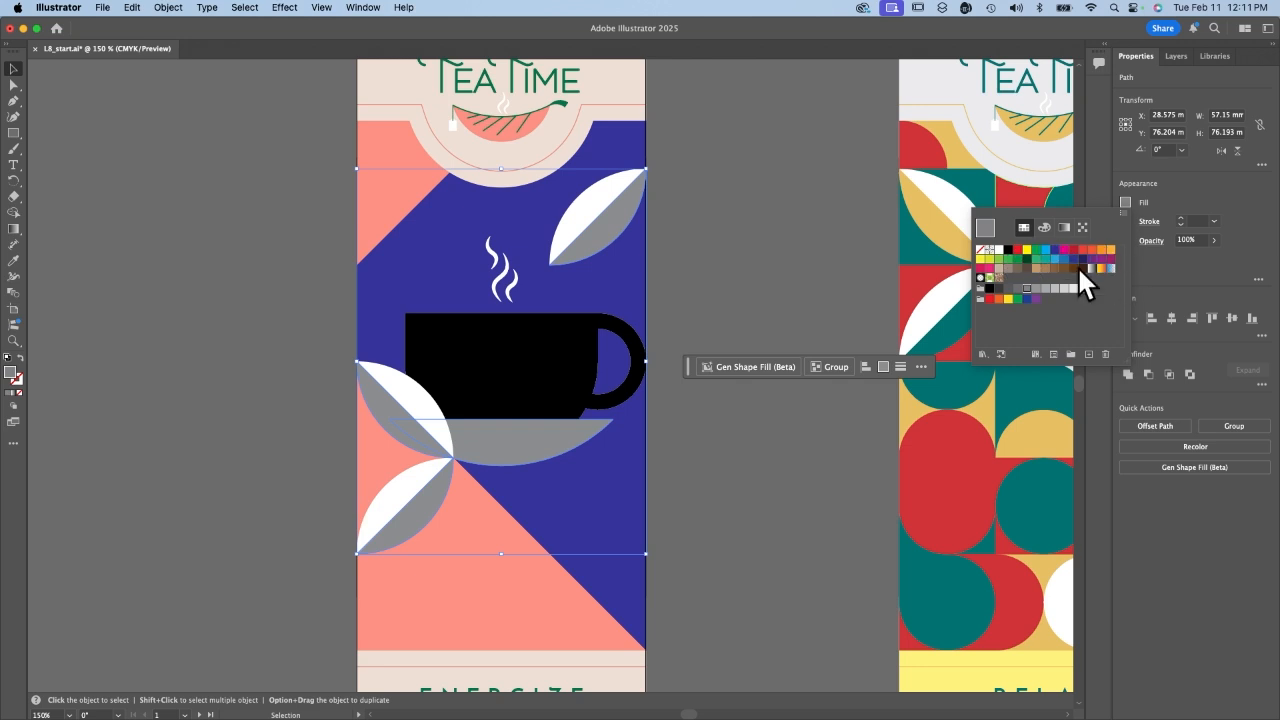
left_click(1024, 259)
left_click(781, 271)
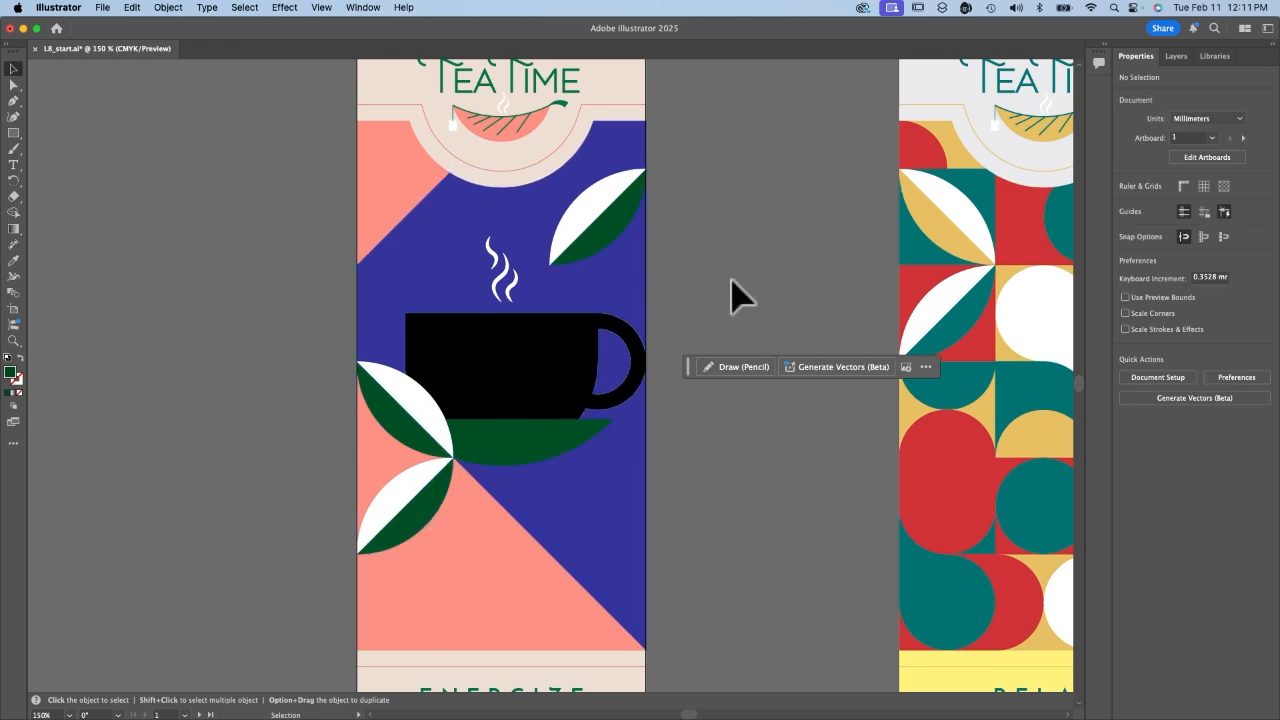
Reselect the dark green shapes and compare the different places where their fill color can be edited
left_click(355, 436)
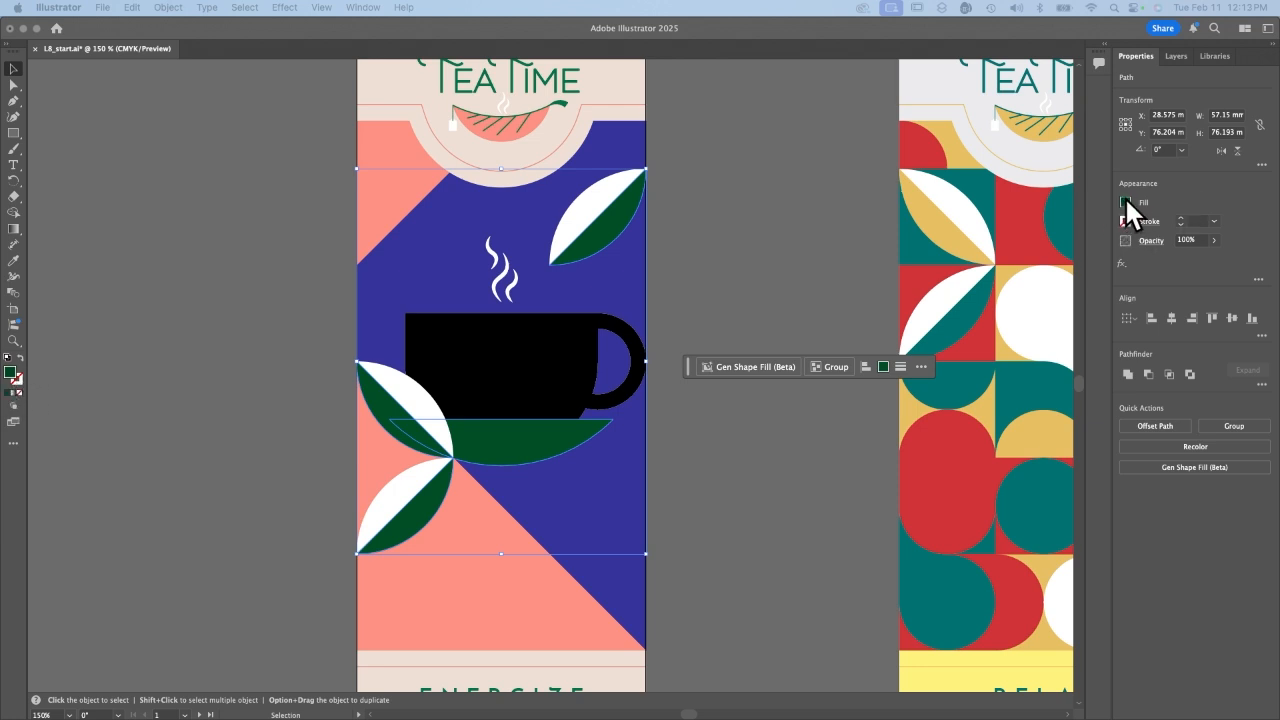
left_click(882, 366)
left_click(882, 366)
left_click(882, 366)
left_click(882, 365)
left_click(881, 365)
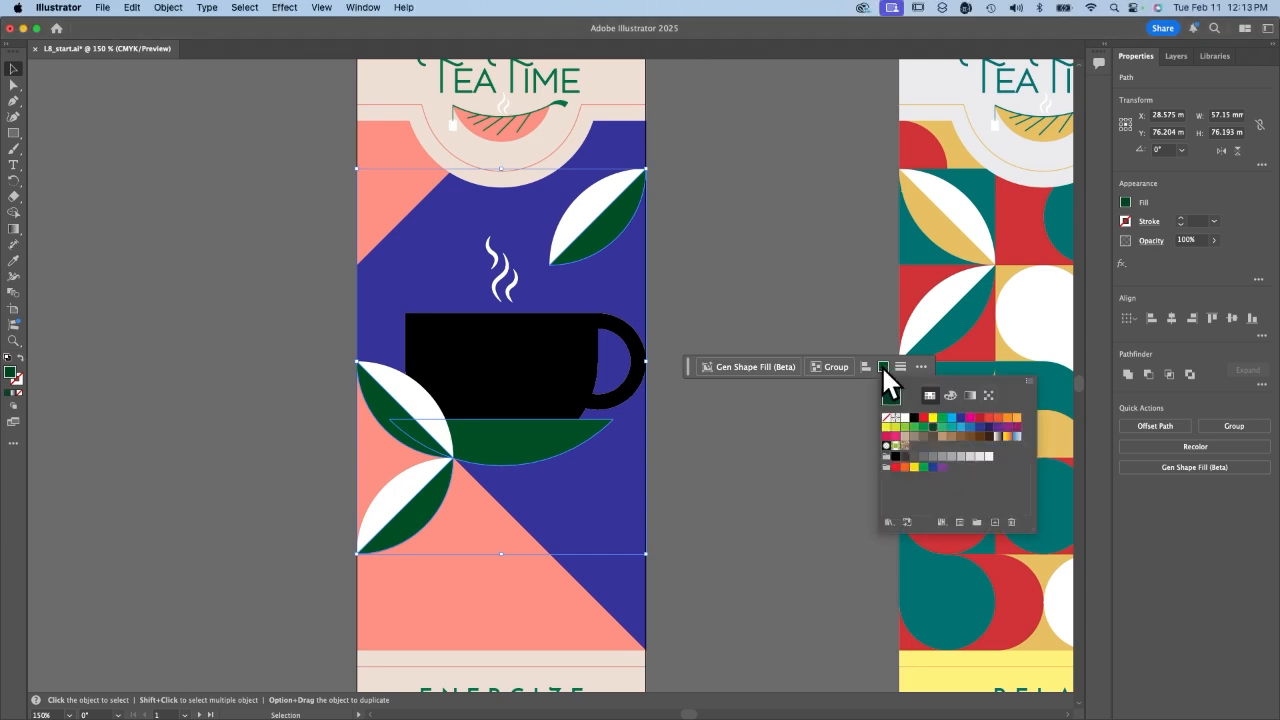
left_click(1126, 203)
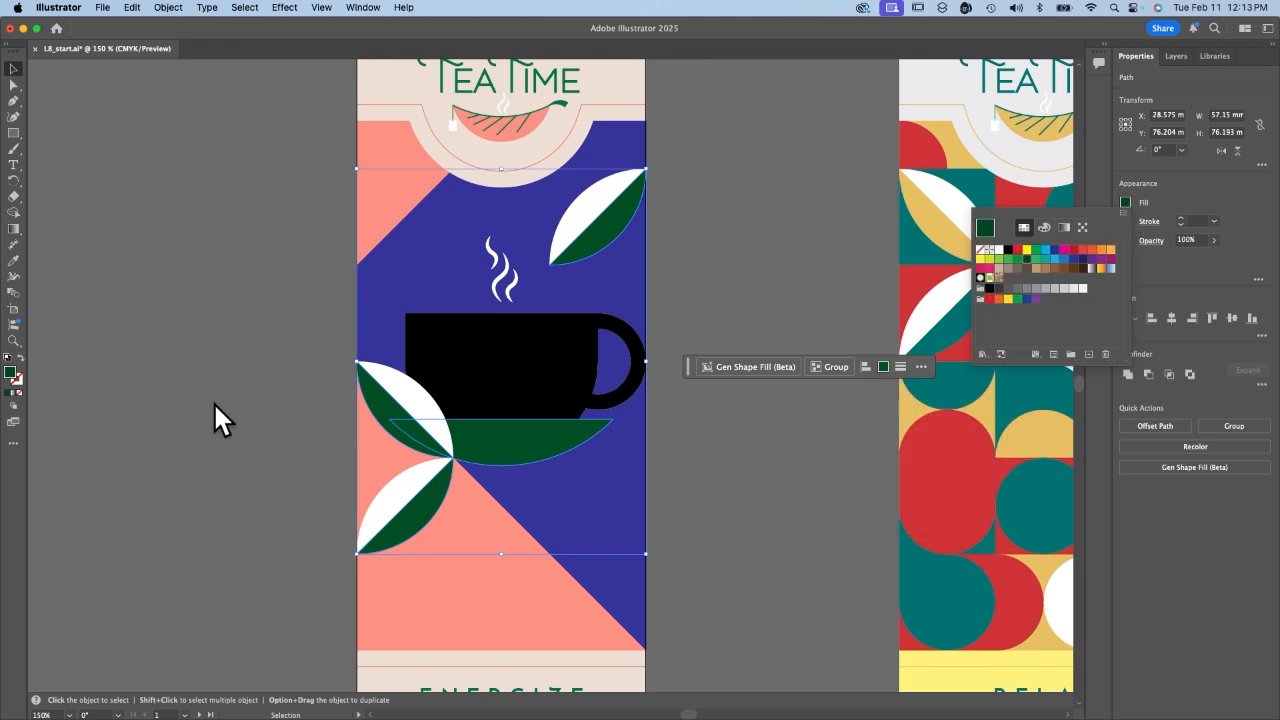
left_click(10, 372)
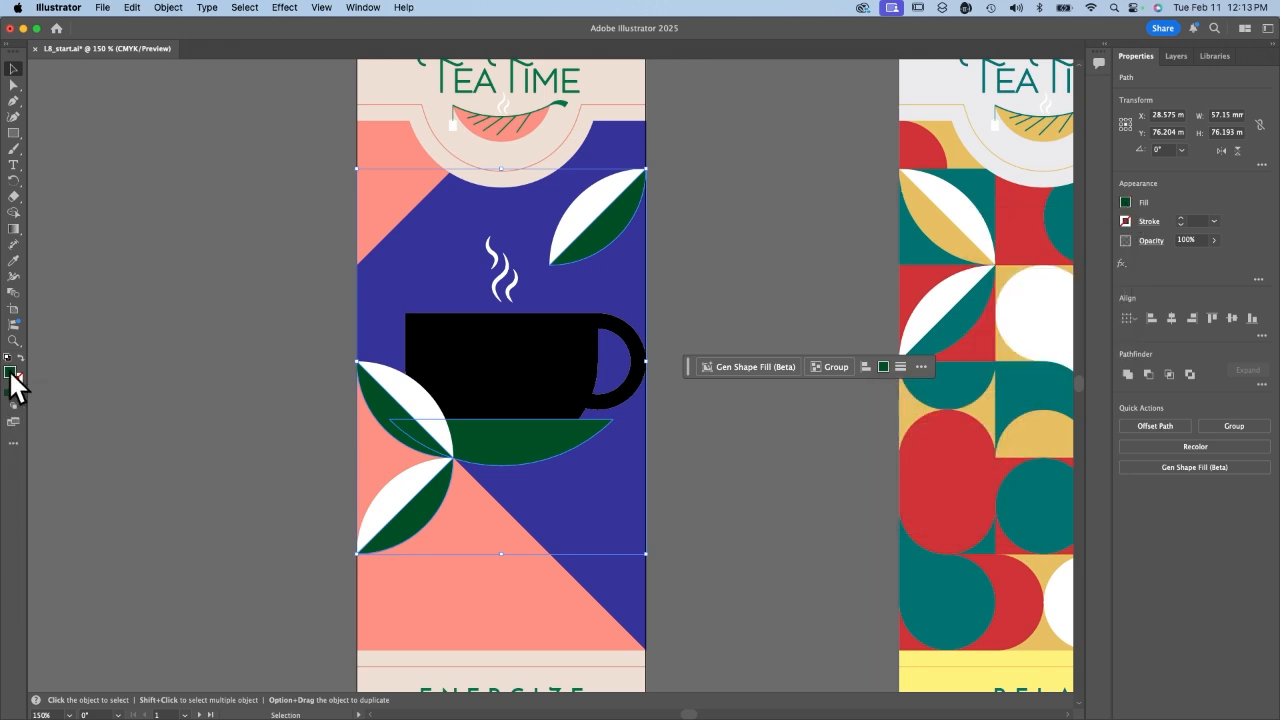
double_click(11, 376)
left_click(802, 314)
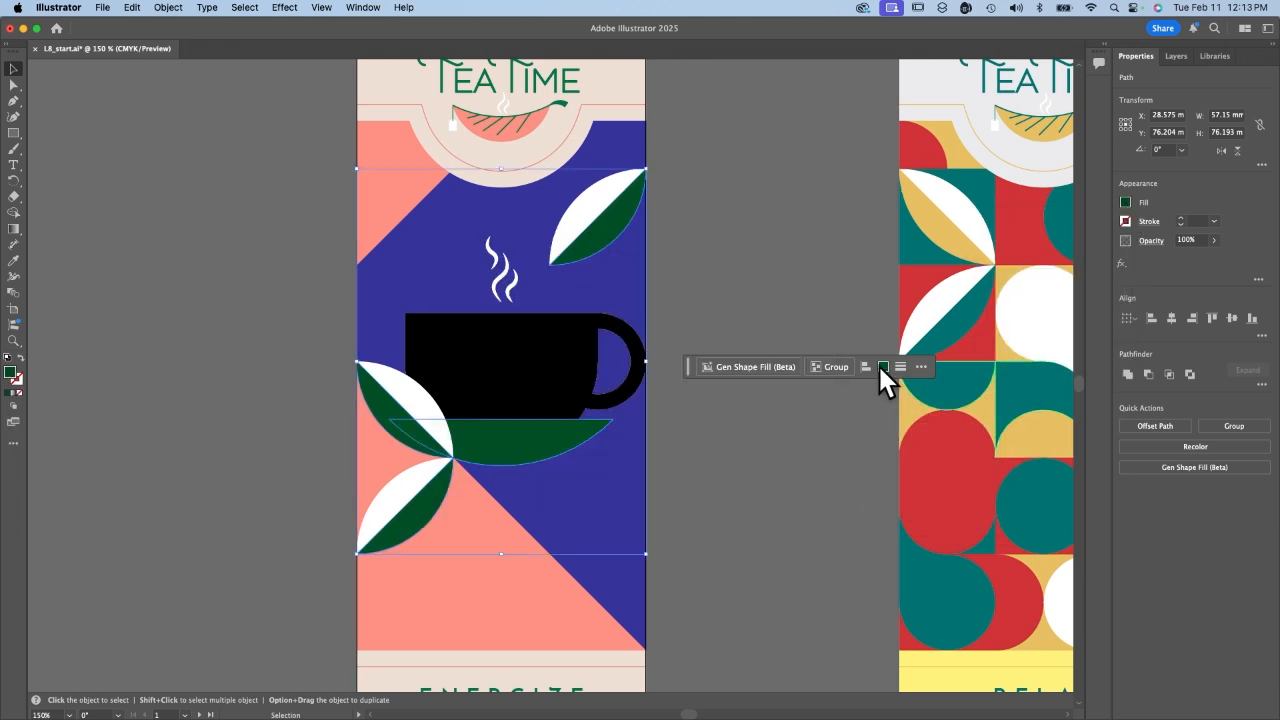
Try several spectrum colors on the selected shapes' fill and settle on the blue 457cbf
left_click(883, 367)
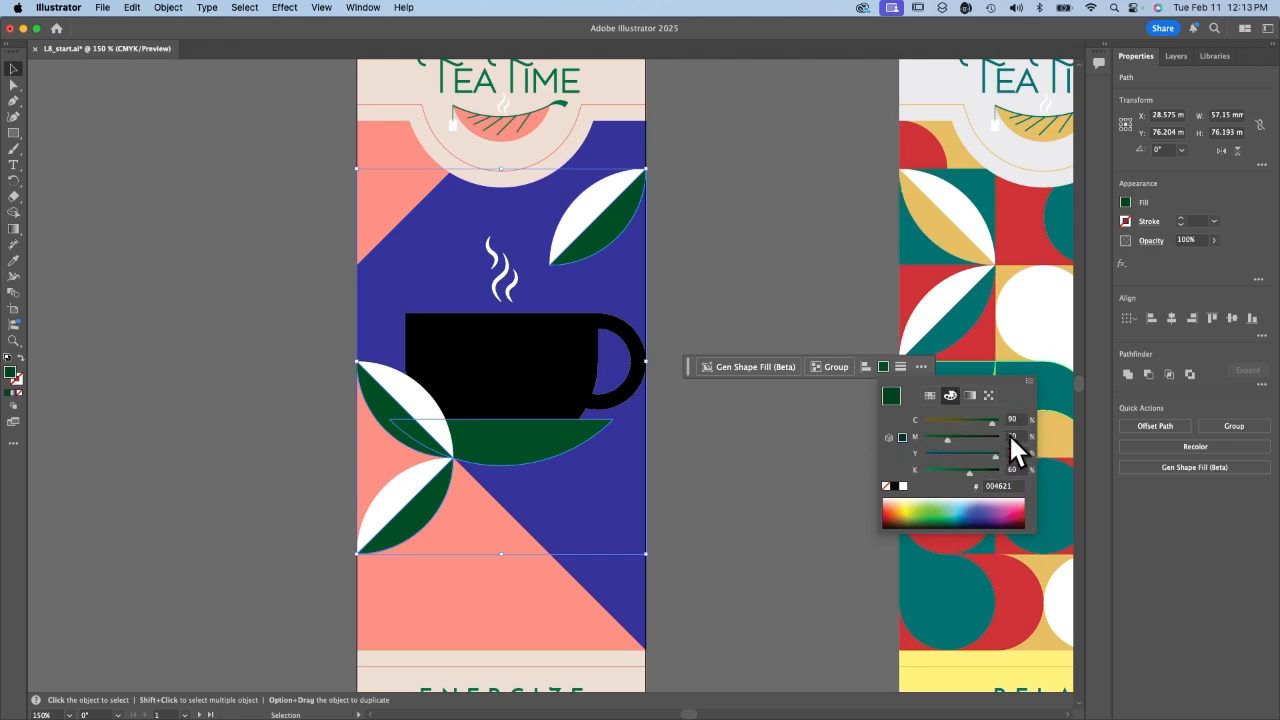
left_click(930, 516)
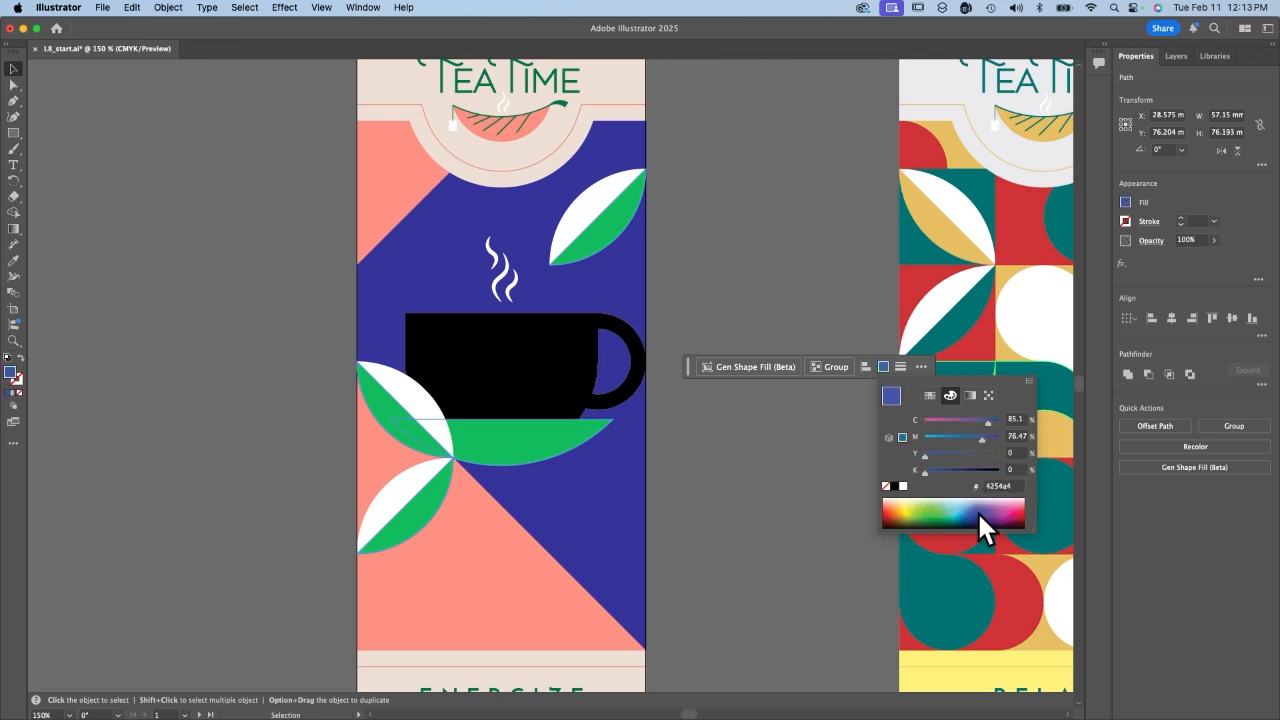
left_click(980, 521)
left_click(930, 514)
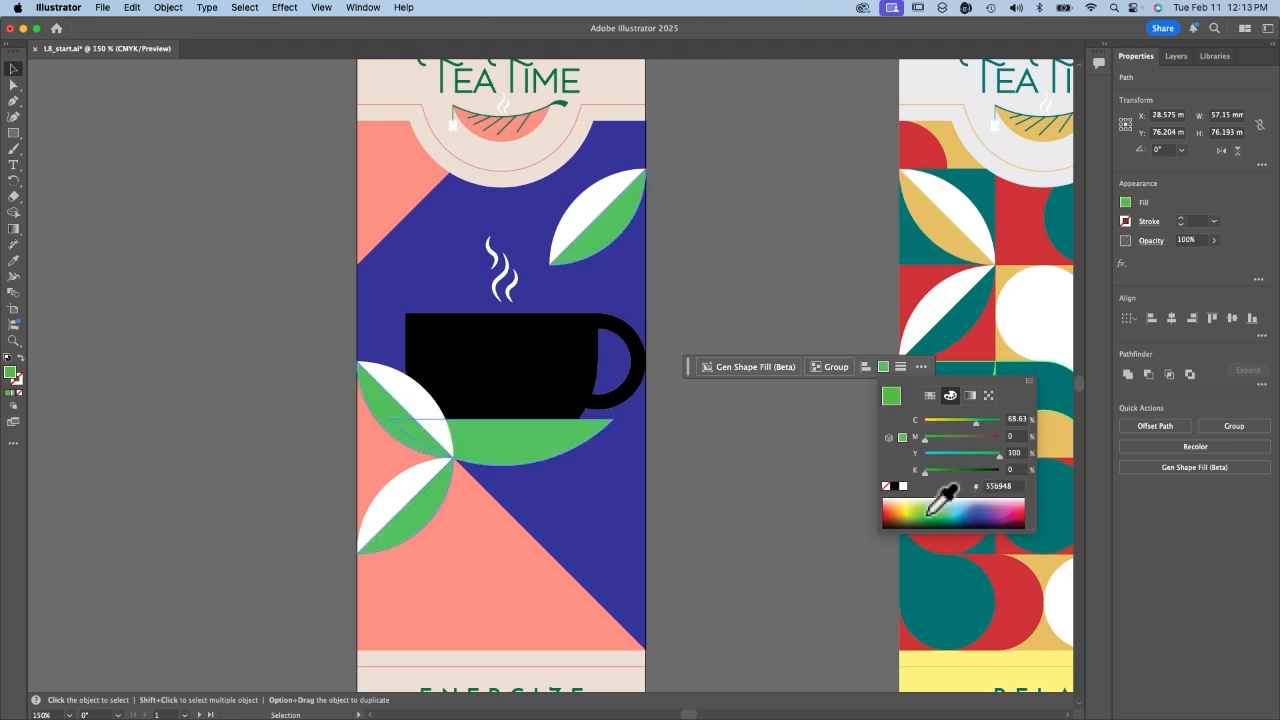
left_click(952, 513)
left_click(982, 511)
left_click(962, 514)
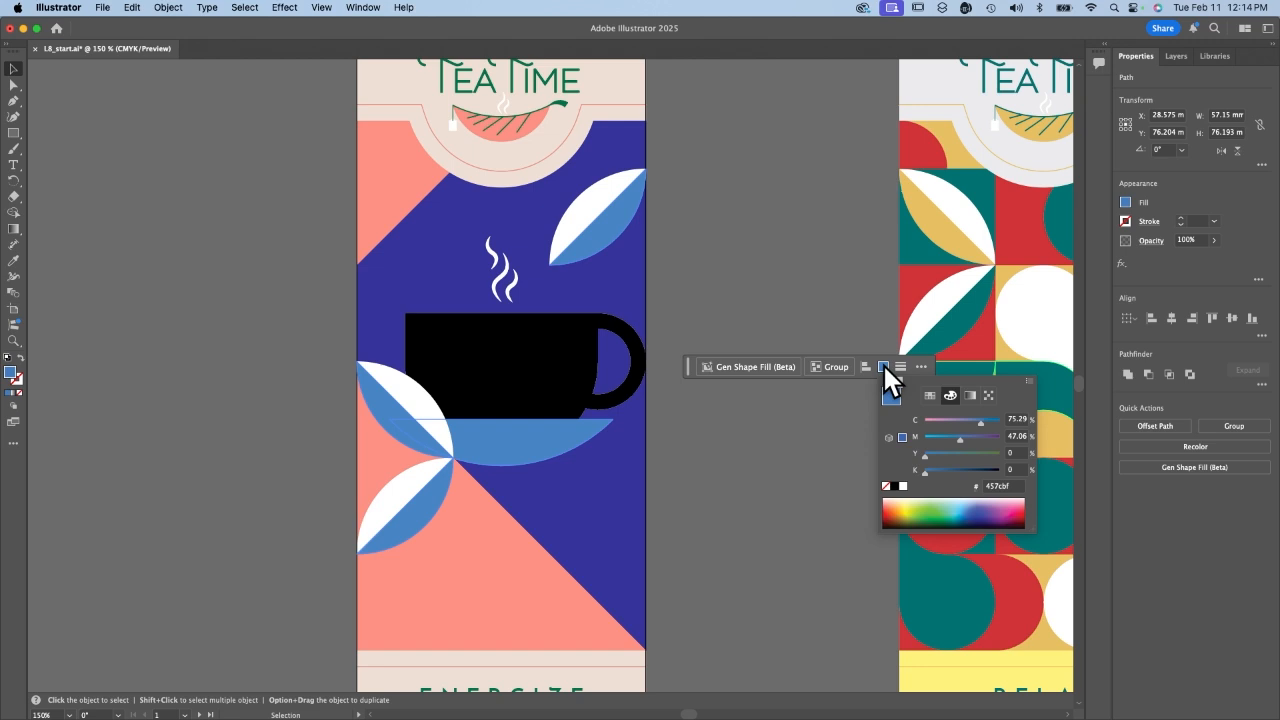
Save the blue fill as a process color swatch named "light dark blue" with Global turned off
left_click(929, 395)
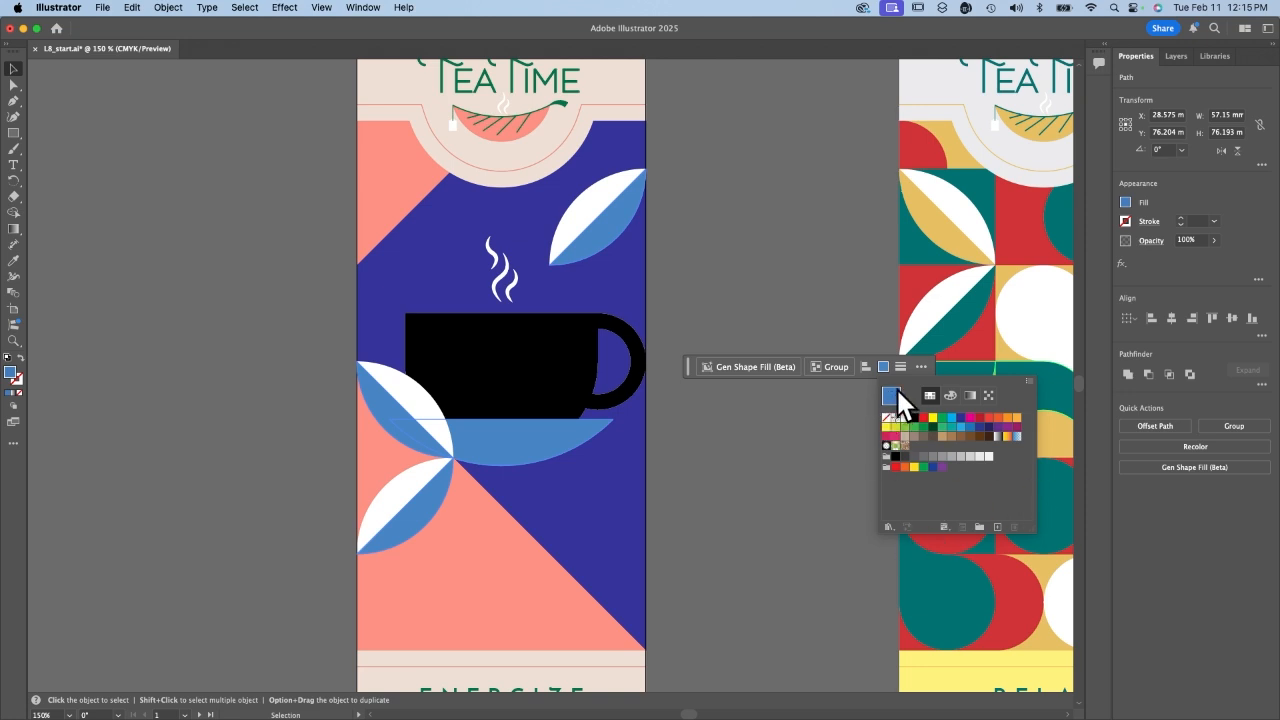
left_click(996, 527)
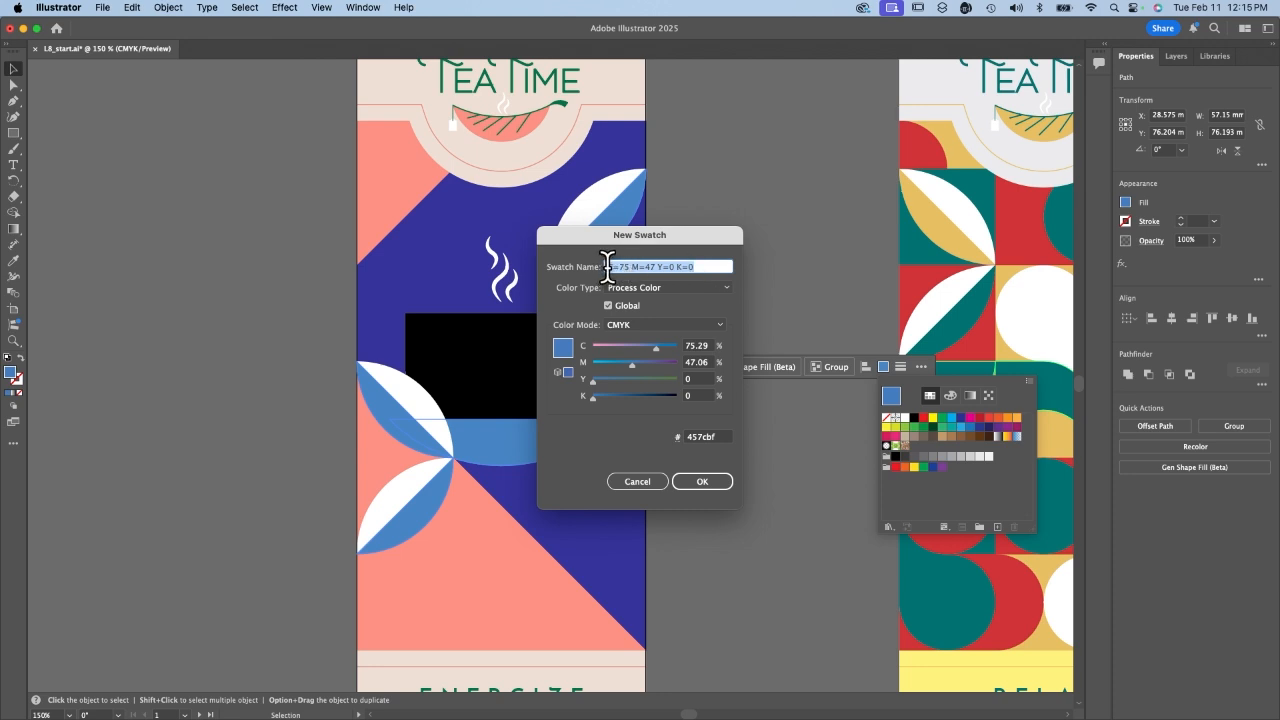
type("light dark blue")
key("Tab")
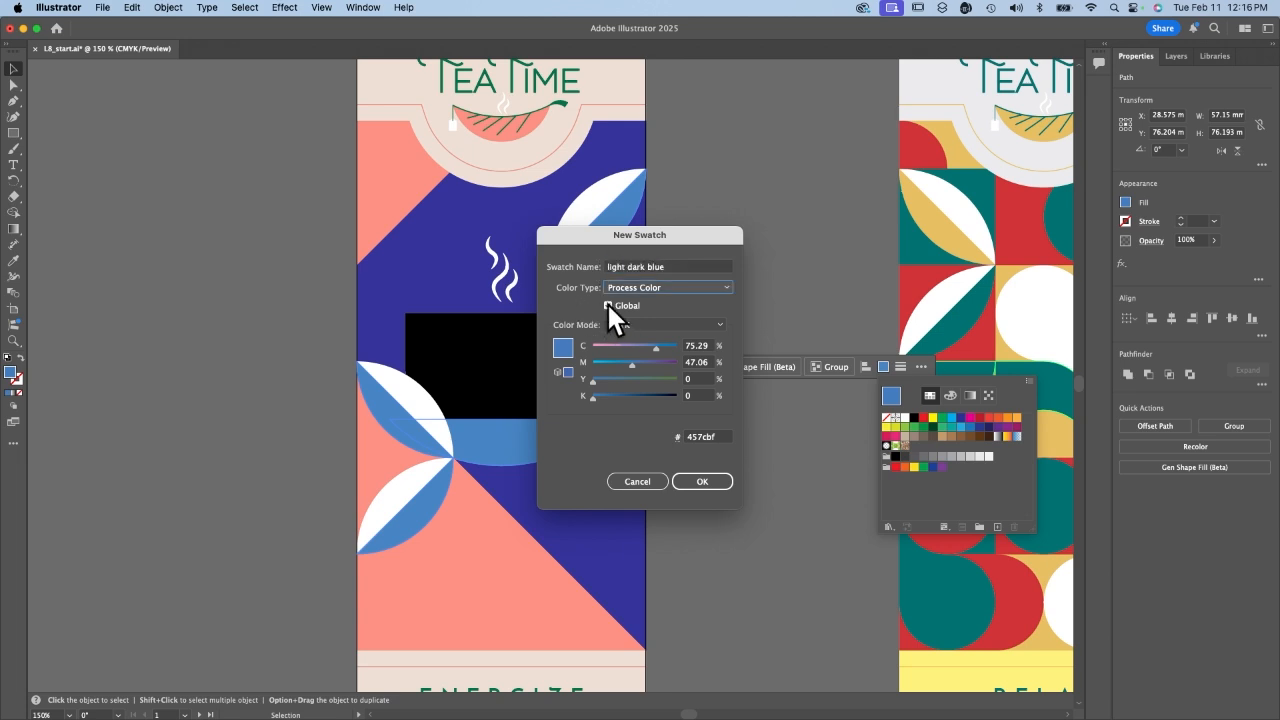
left_click(608, 305)
left_click(702, 481)
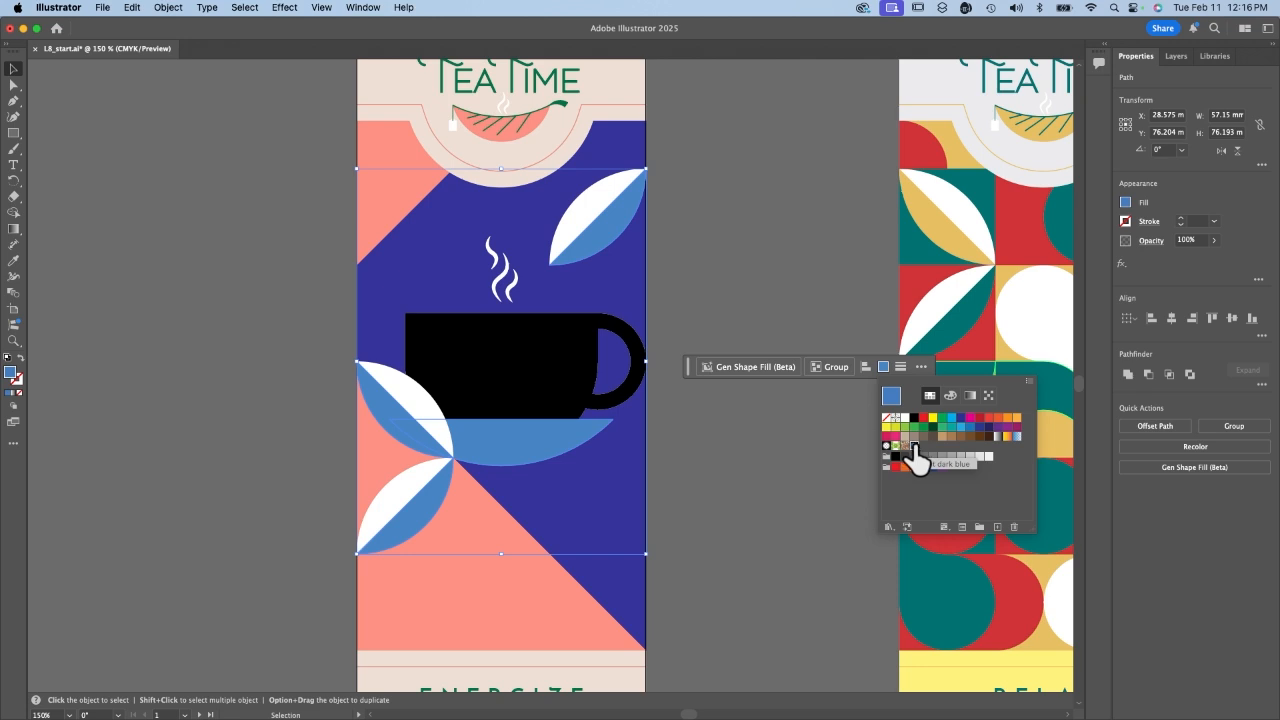
Compare the blue fill in the color mixer and swatches, apply the "light dark blue" swatch to the selected shapes, and deselect them
left_click(952, 393)
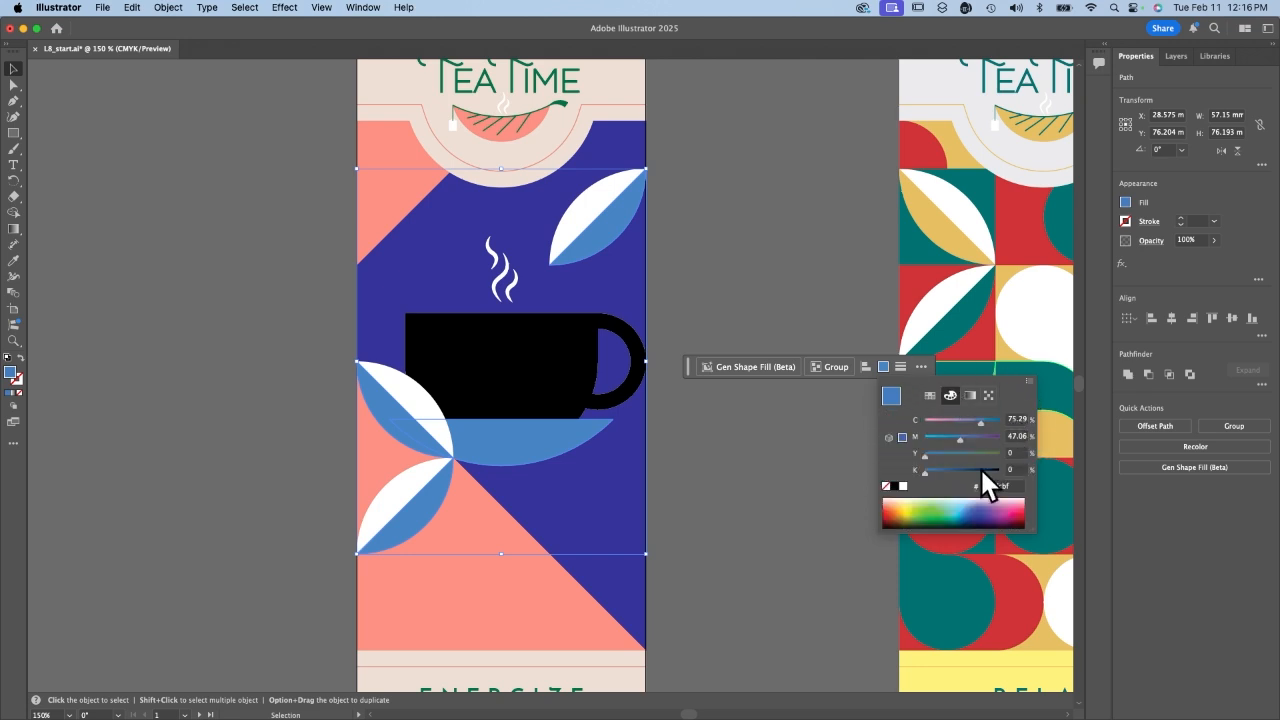
left_click(928, 391)
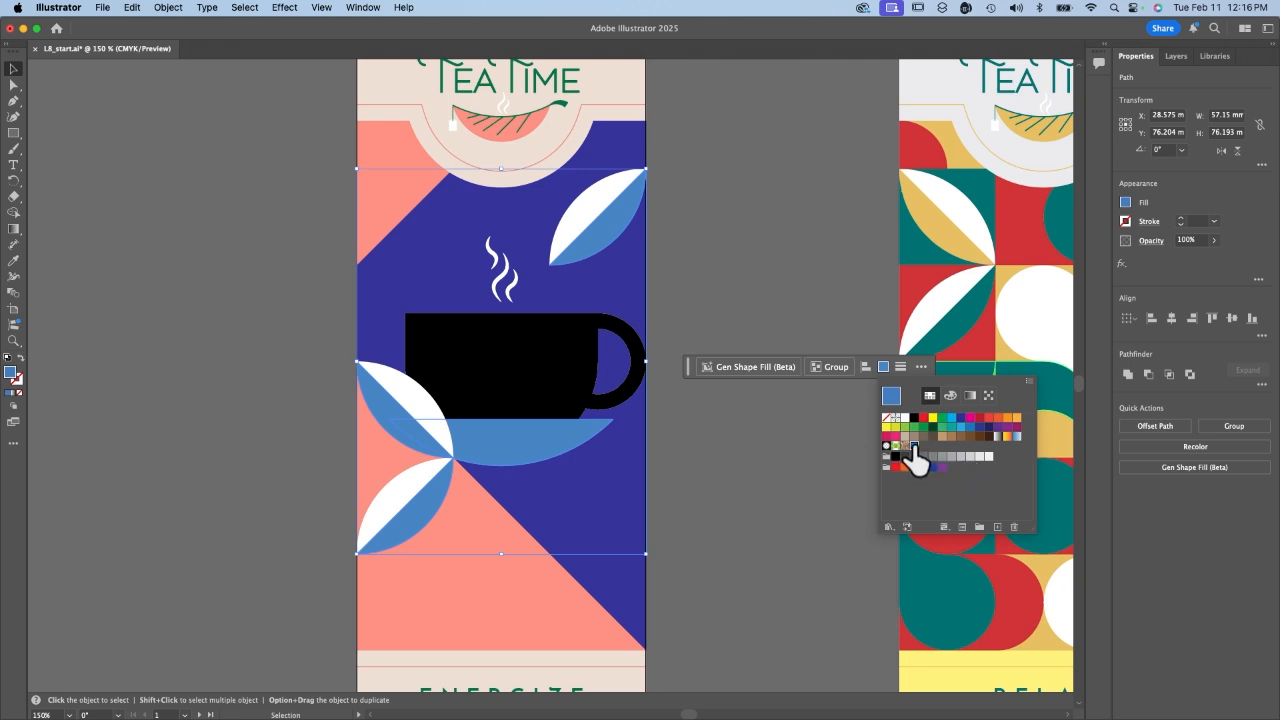
left_click(706, 488)
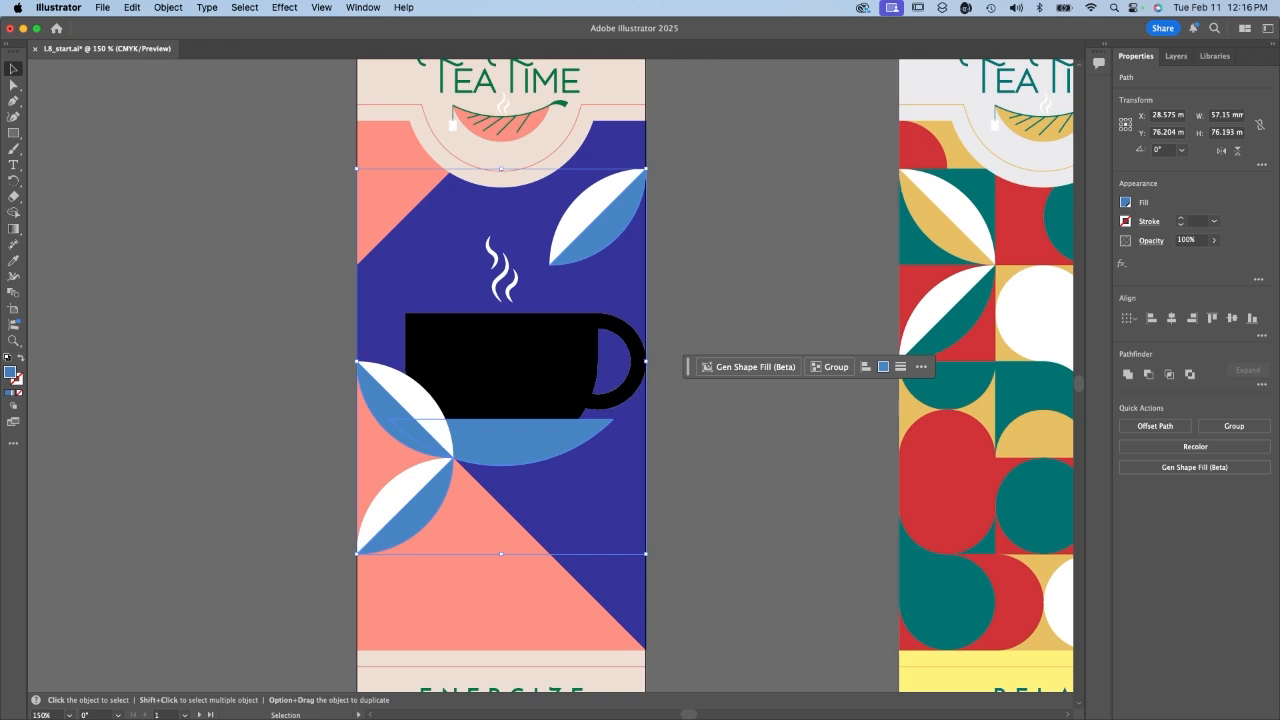
left_click(148, 183)
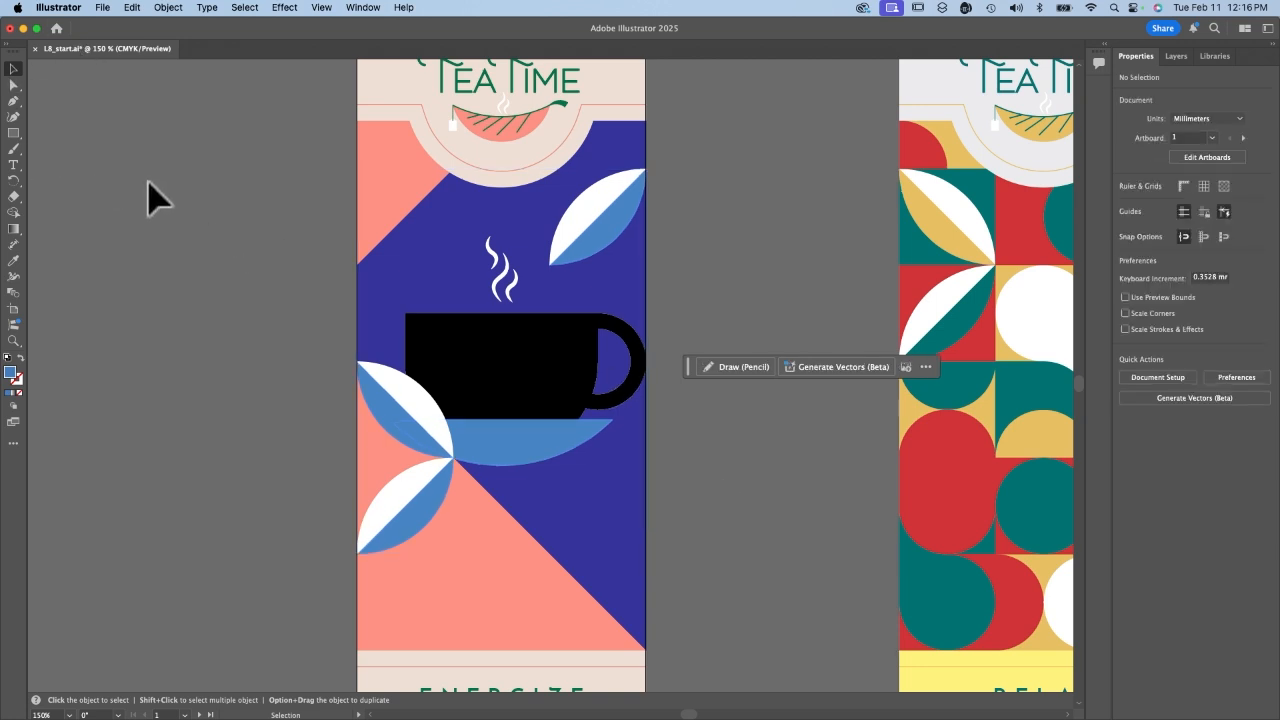
Select the upper leaf half beside the cup and lower the cyan of its global "light dark blue" swatch to 20%
left_click(386, 410)
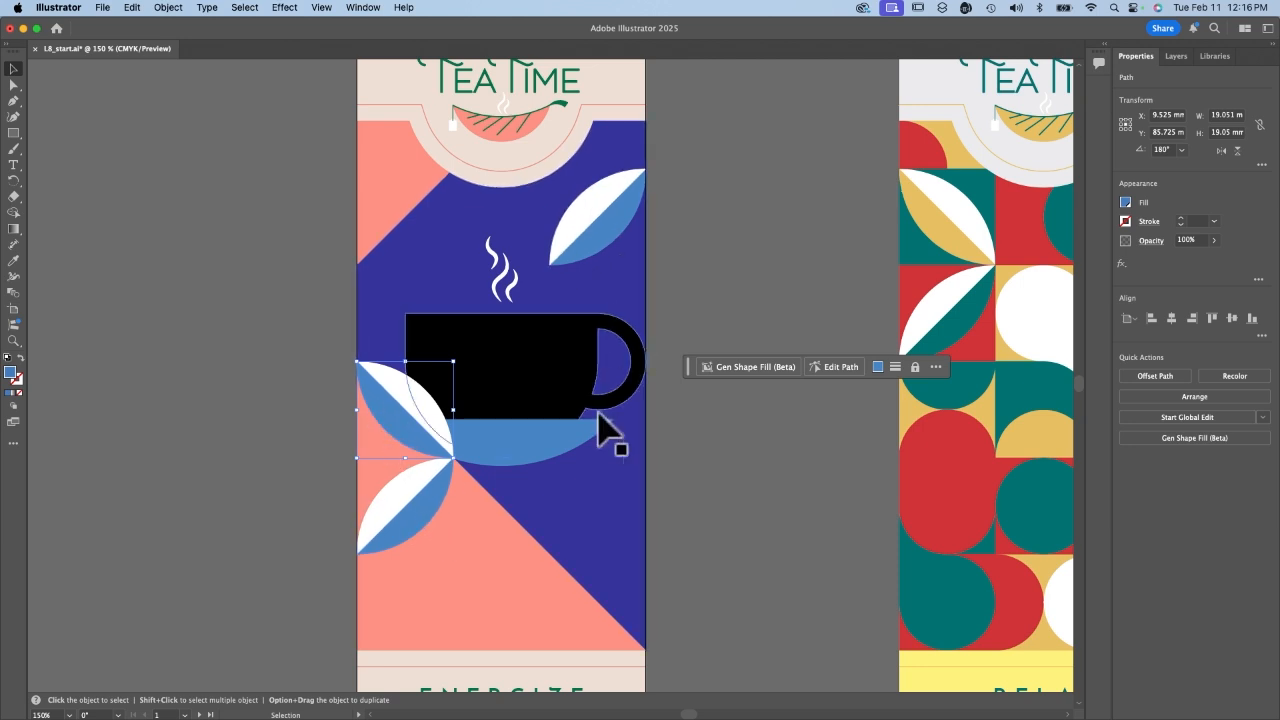
left_click(877, 367)
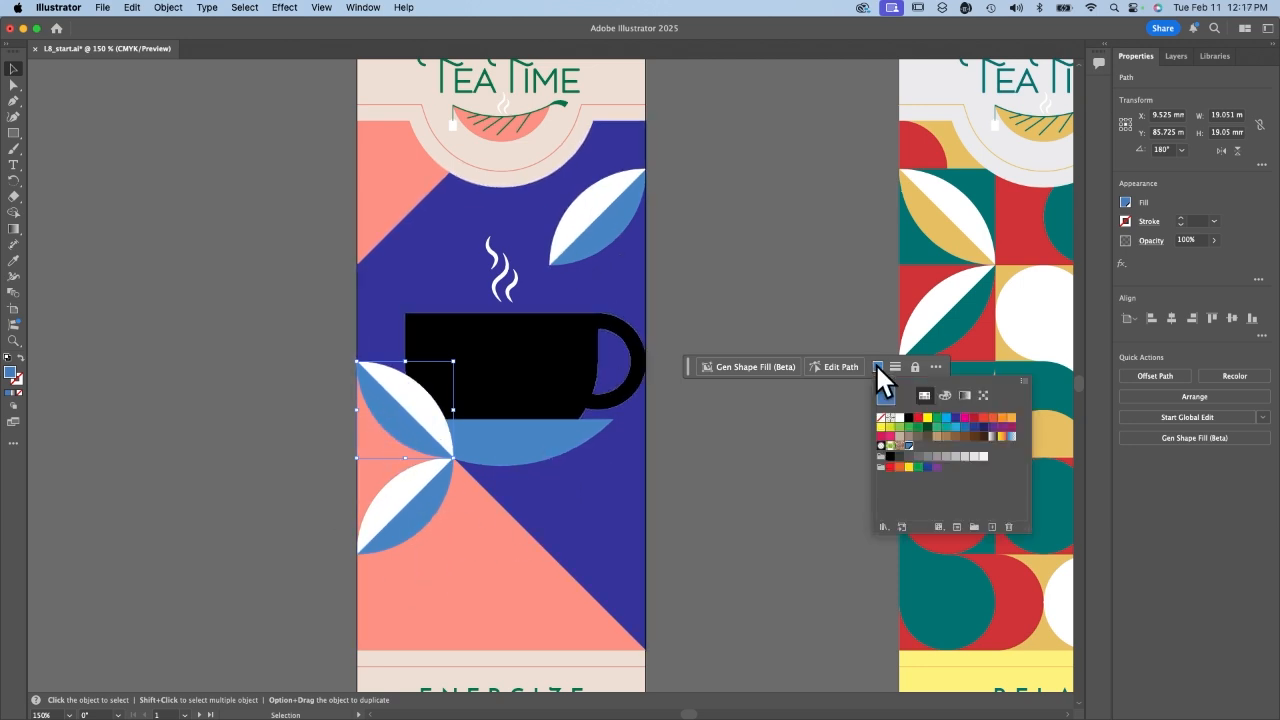
double_click(909, 447)
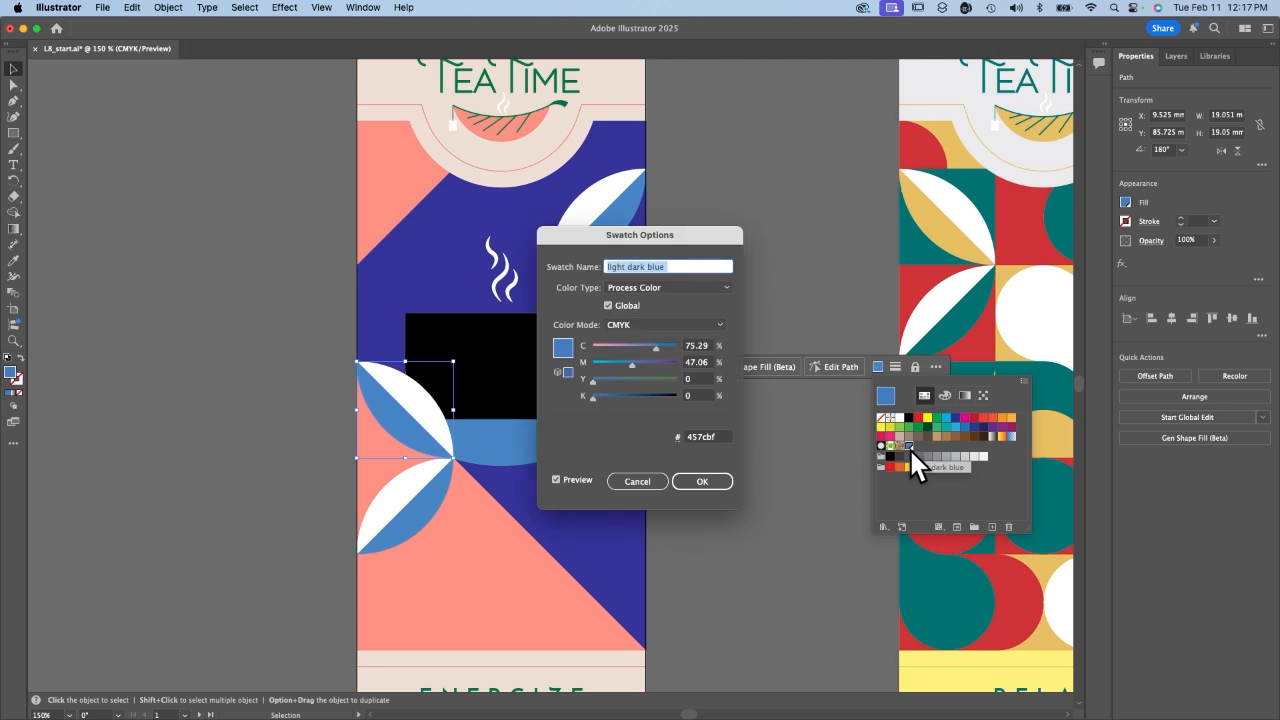
left_click_drag(655, 345, 608, 350)
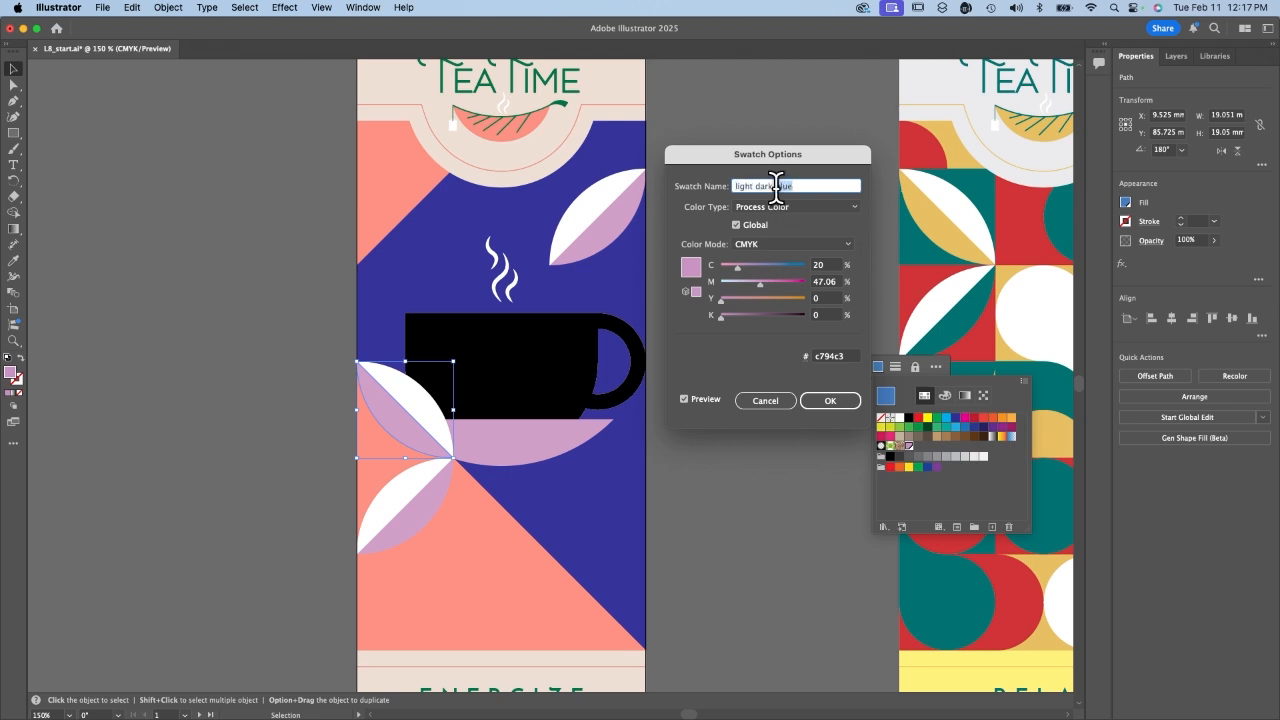
Rename the edited swatch "purply pink", apply its options, and deselect the leaf half
key("BackSpace")
key("BackSpace")
key("BackSpace")
key("BackSpace")
type("purply pink")
left_click(830, 399)
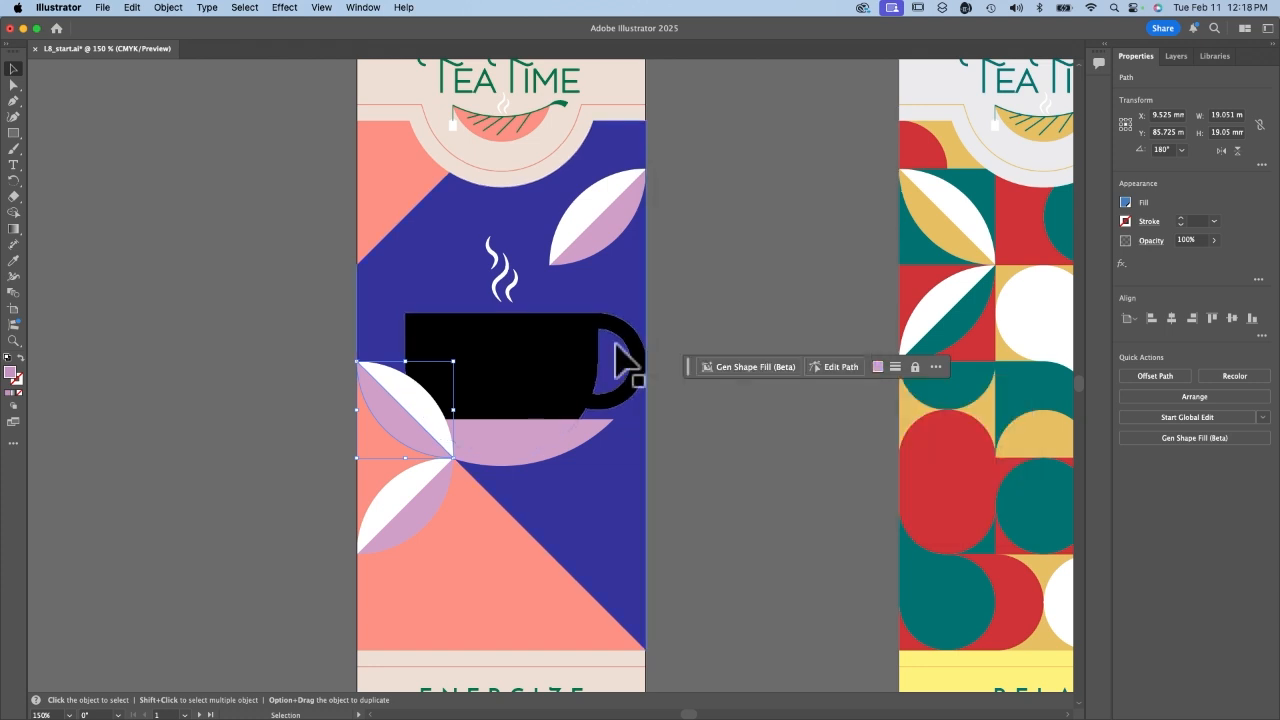
left_click(711, 254)
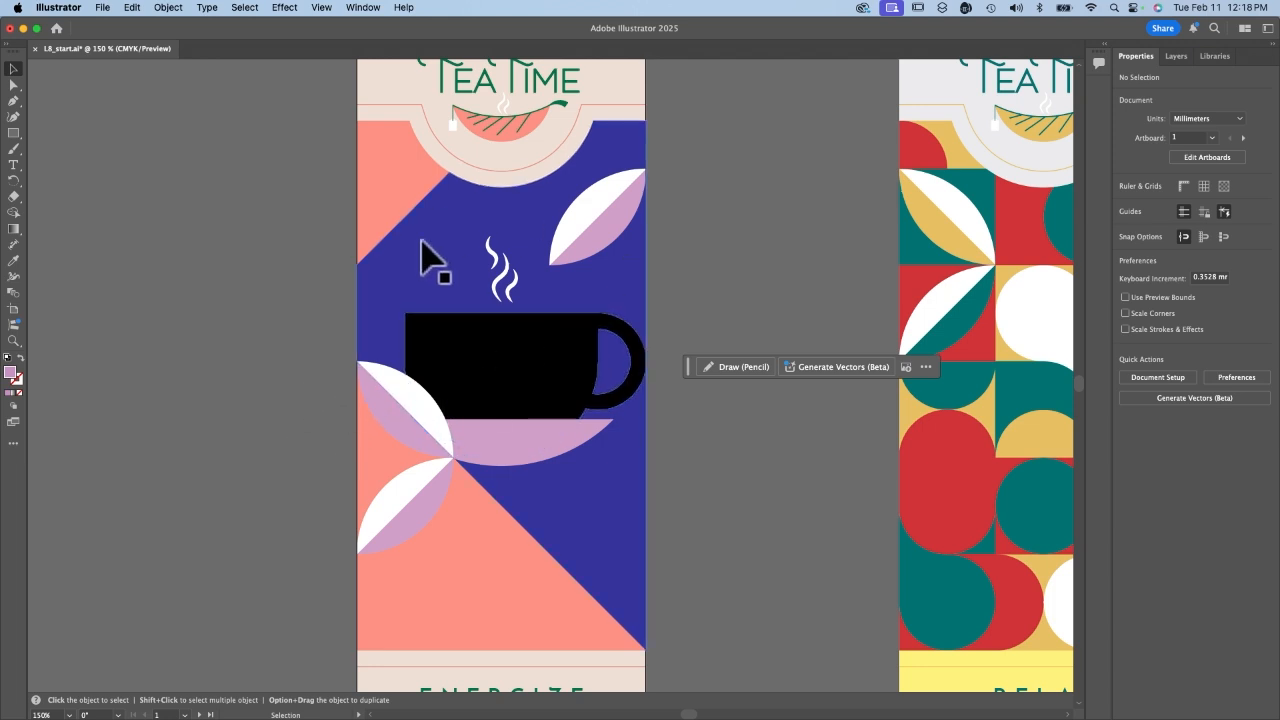
Fill the black cup group with the light green swatch C=50 M=0 Y=100 K=0 after trying a brown one
left_click(575, 350)
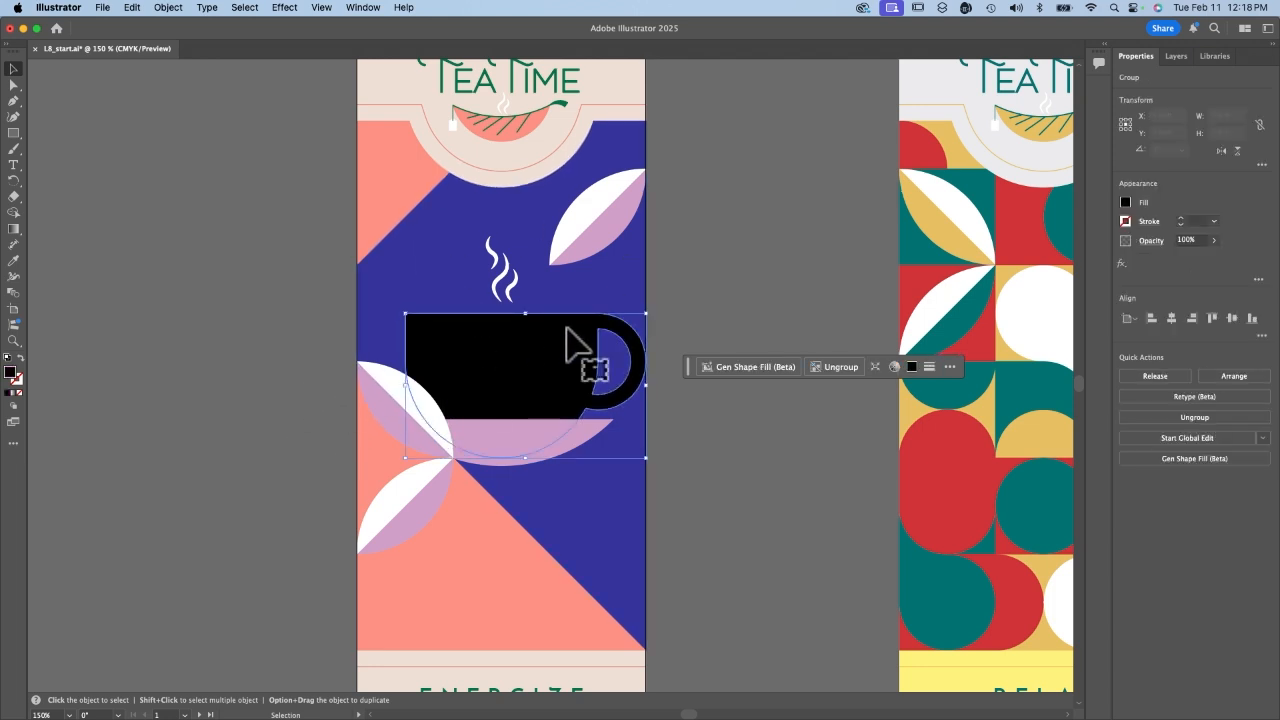
left_click(909, 366)
left_click(934, 437)
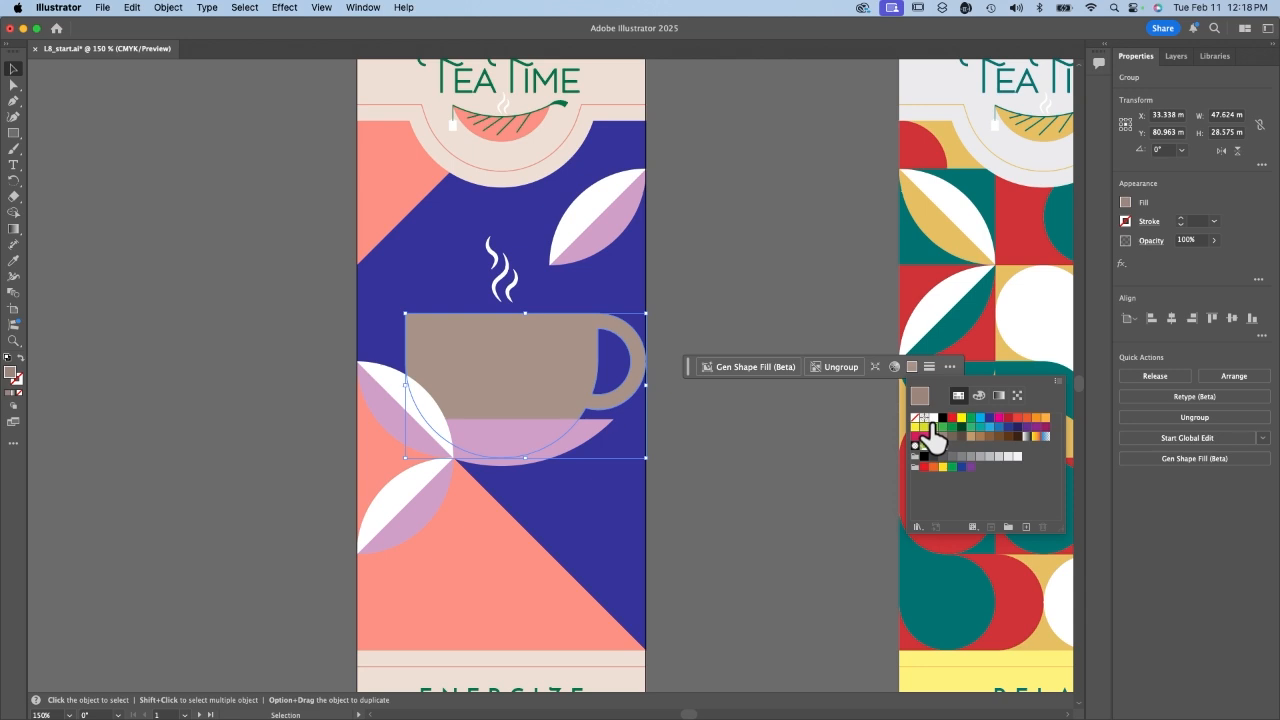
left_click(934, 427)
left_click(785, 451)
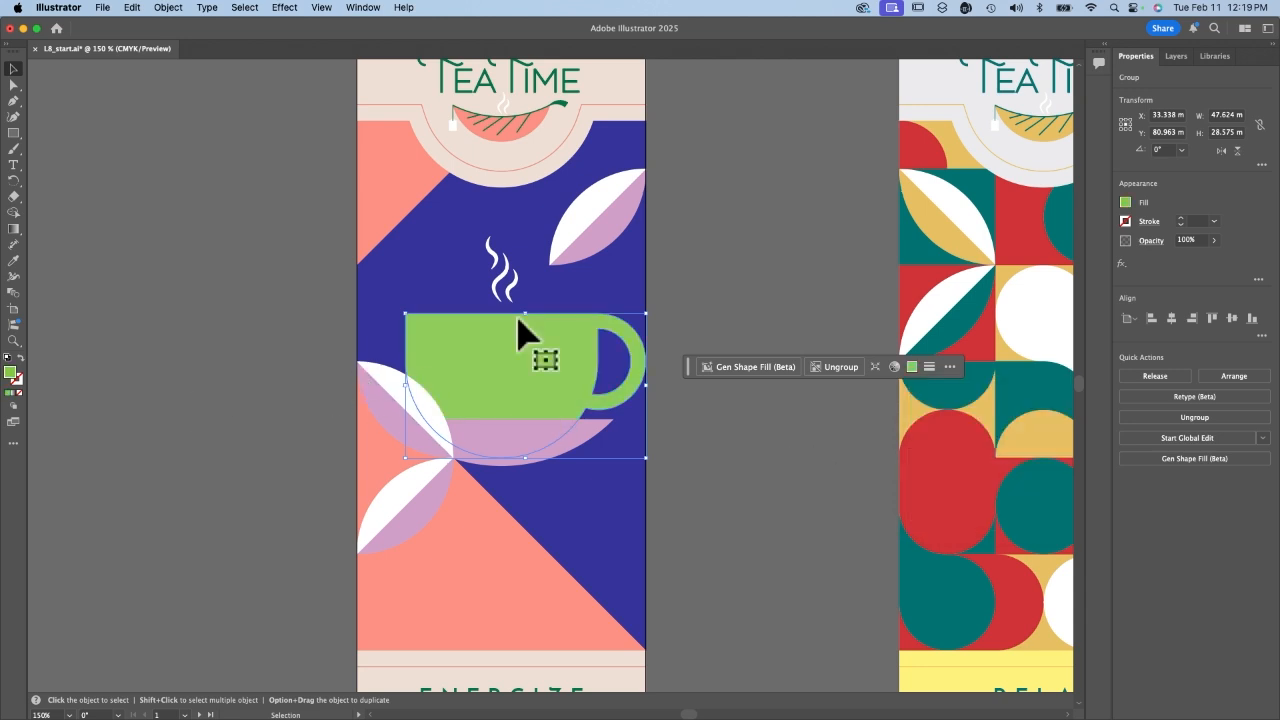
Edit the cup's green swatch, reducing its cyan to 31% while leaving Global off
left_click(1125, 202)
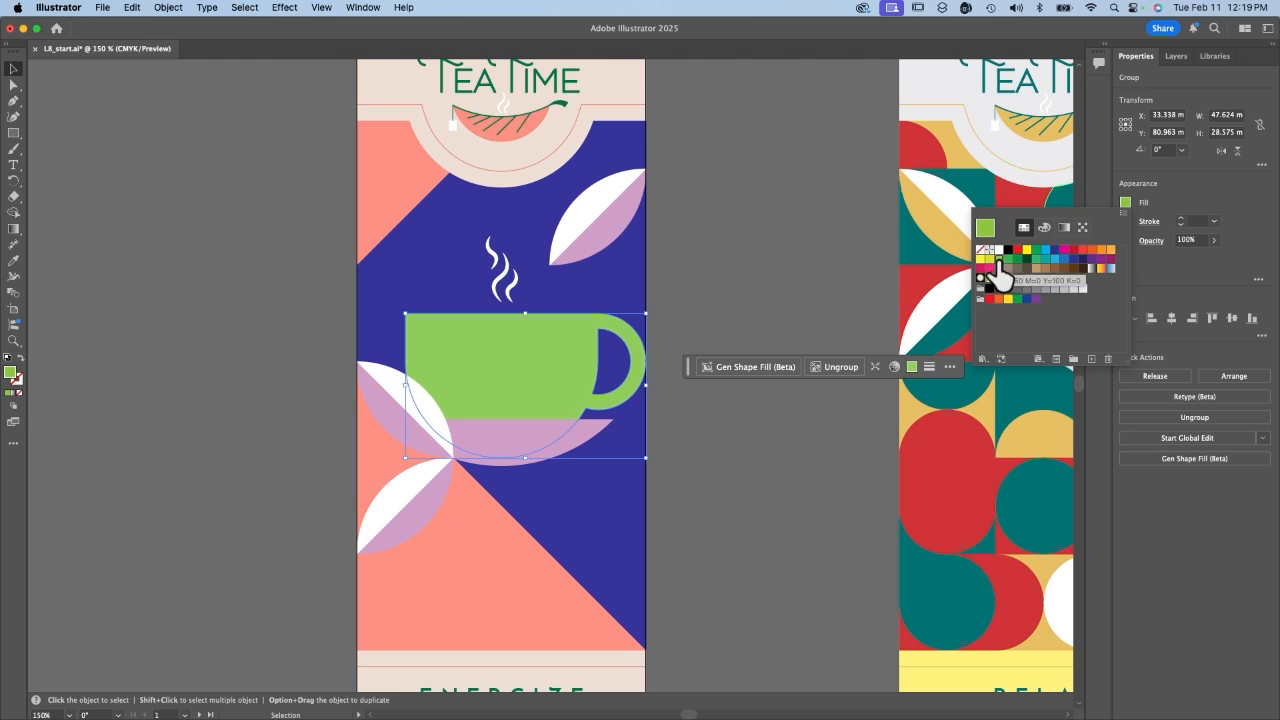
double_click(998, 262)
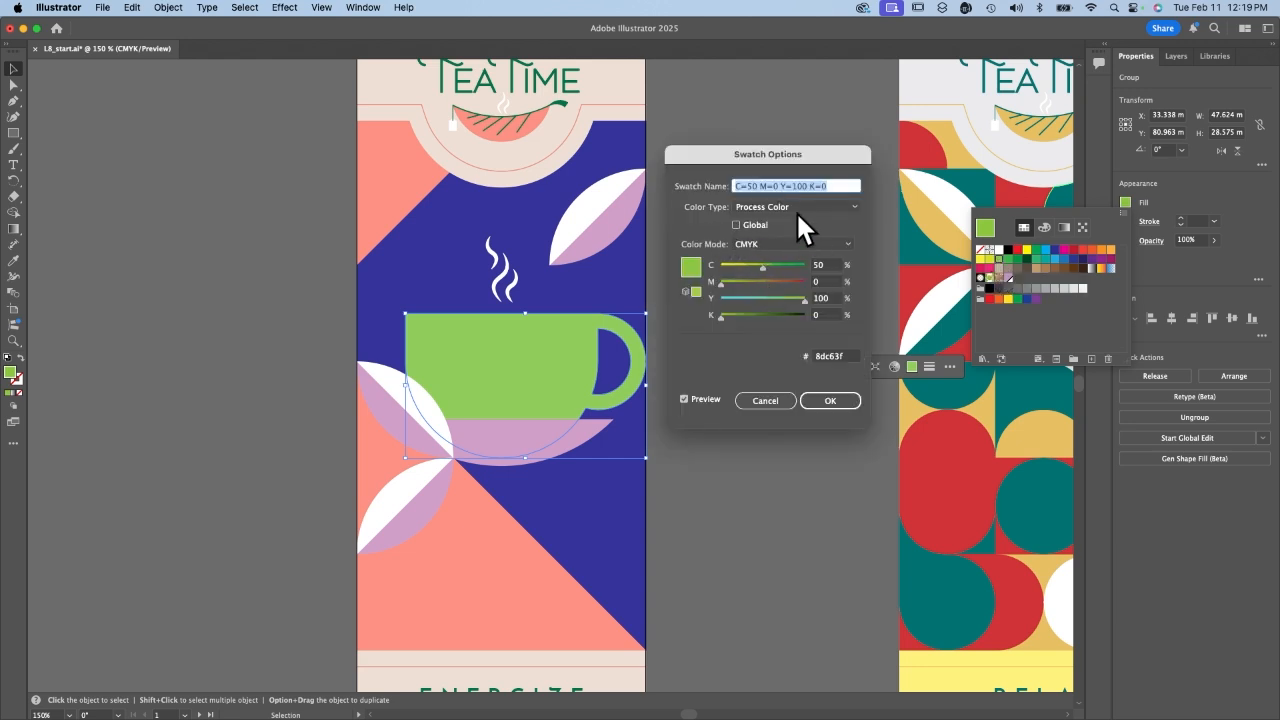
left_click(746, 264)
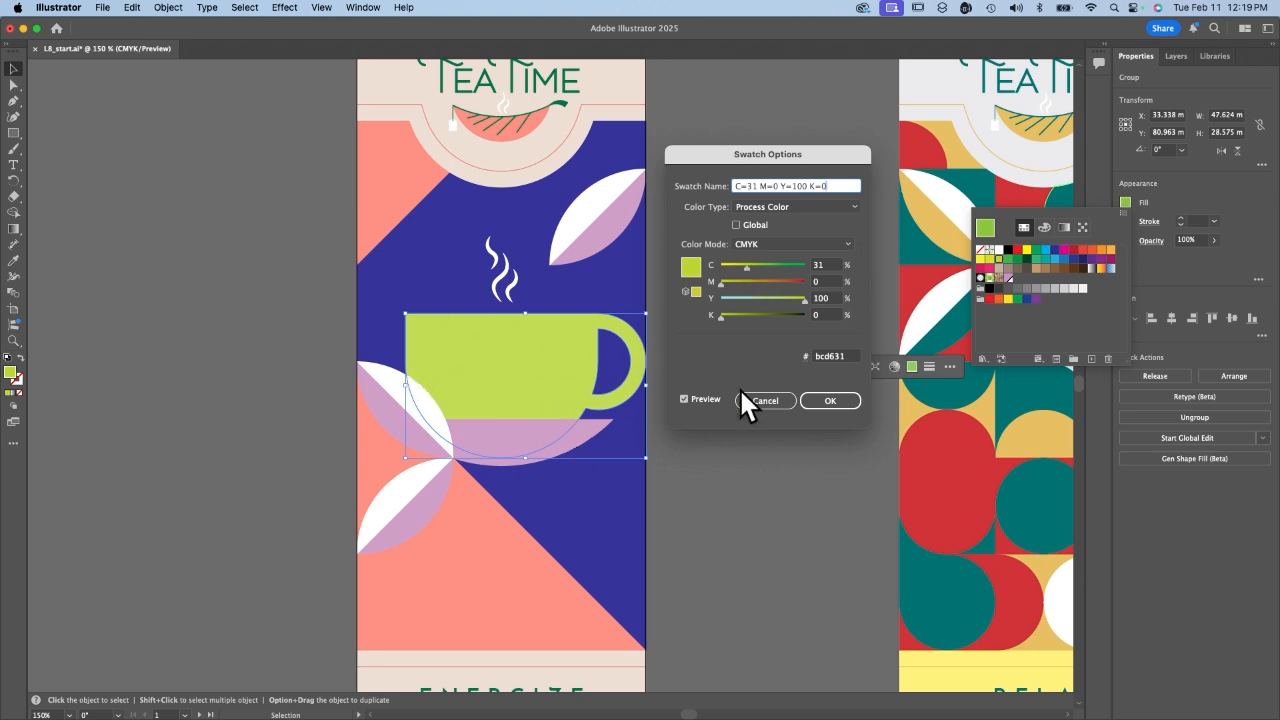
left_click(820, 399)
left_click(823, 398)
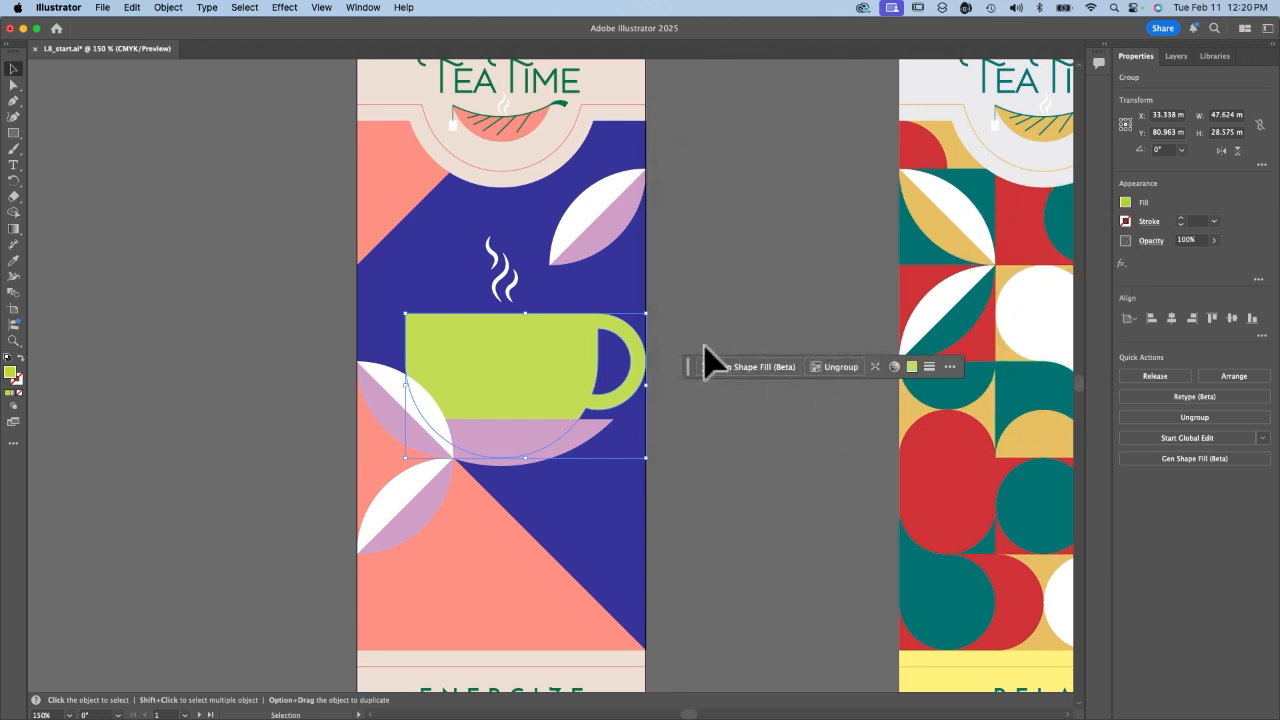
Review the cup's lime swatch options and color mixer values, and change its fill to a lighter yellow-green in the Color Picker
left_click(911, 367)
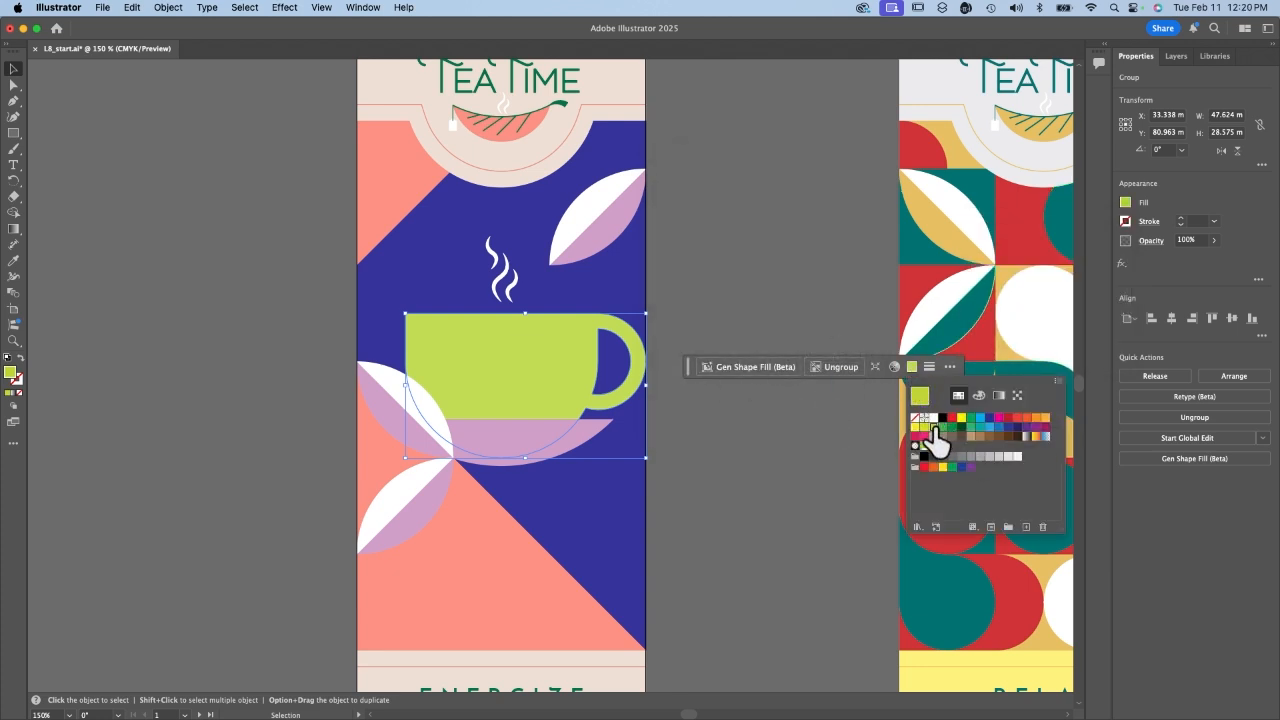
double_click(933, 427)
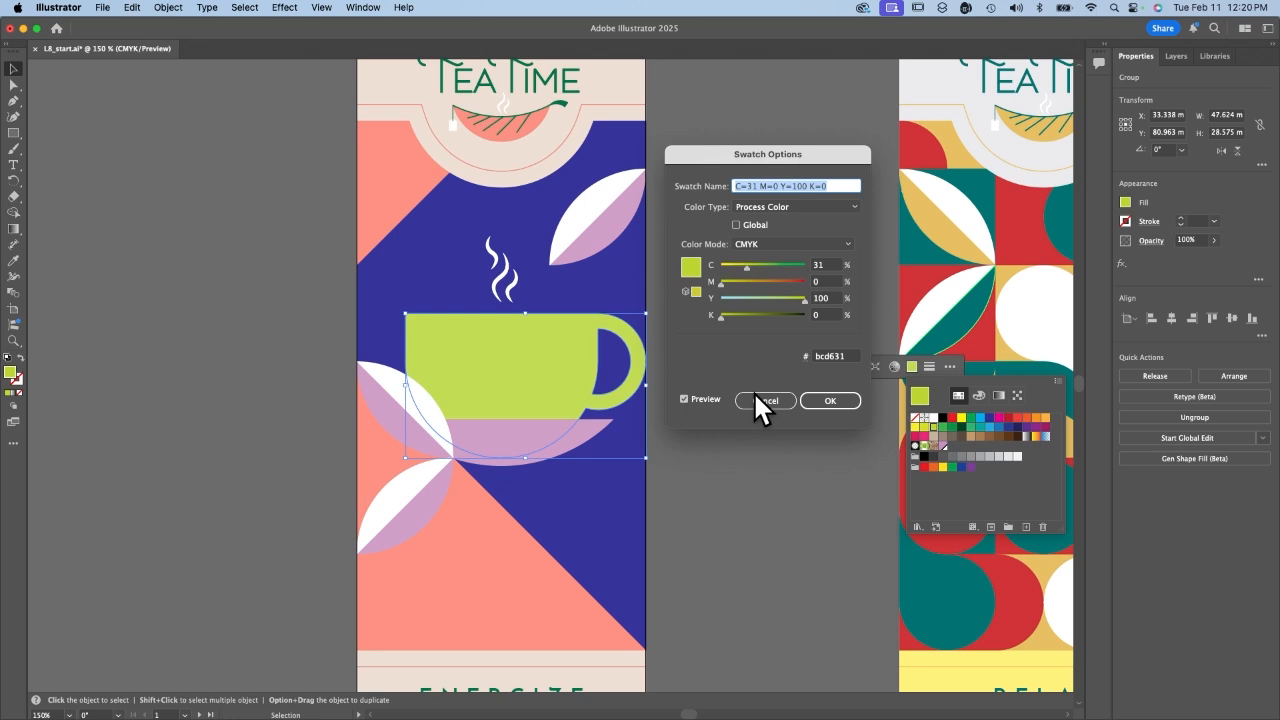
key("Return")
left_click(977, 393)
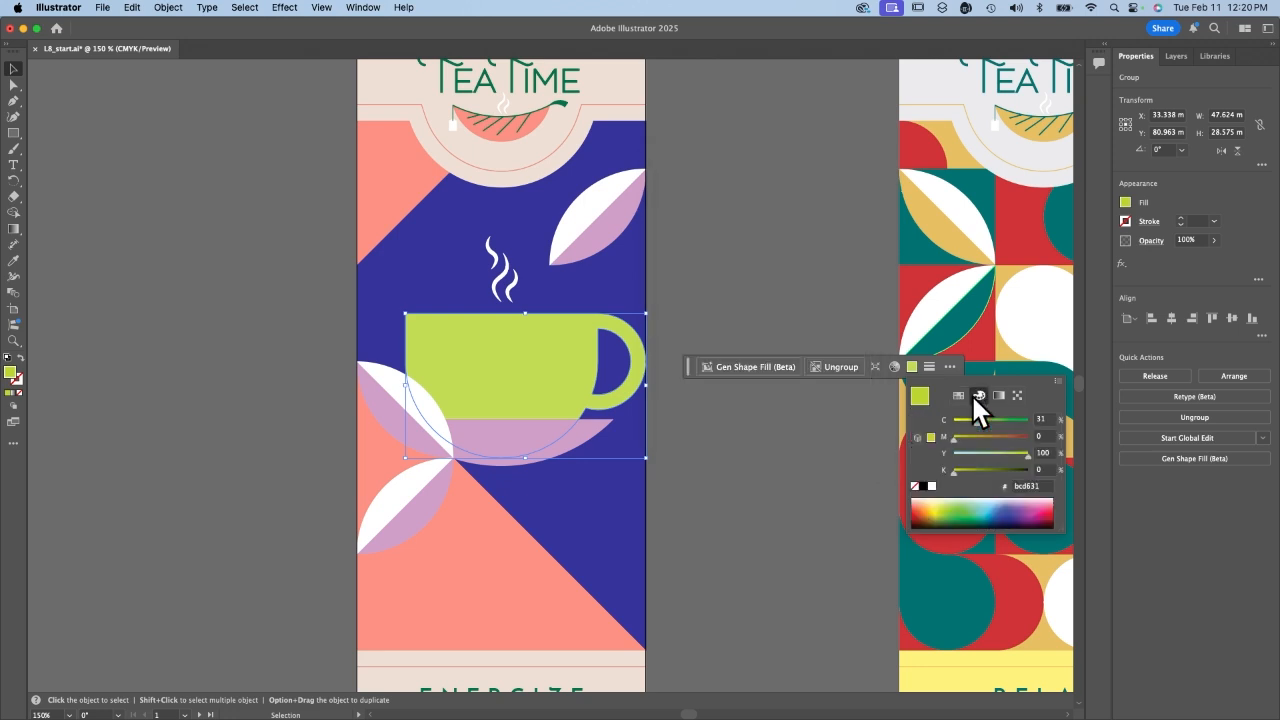
double_click(10, 374)
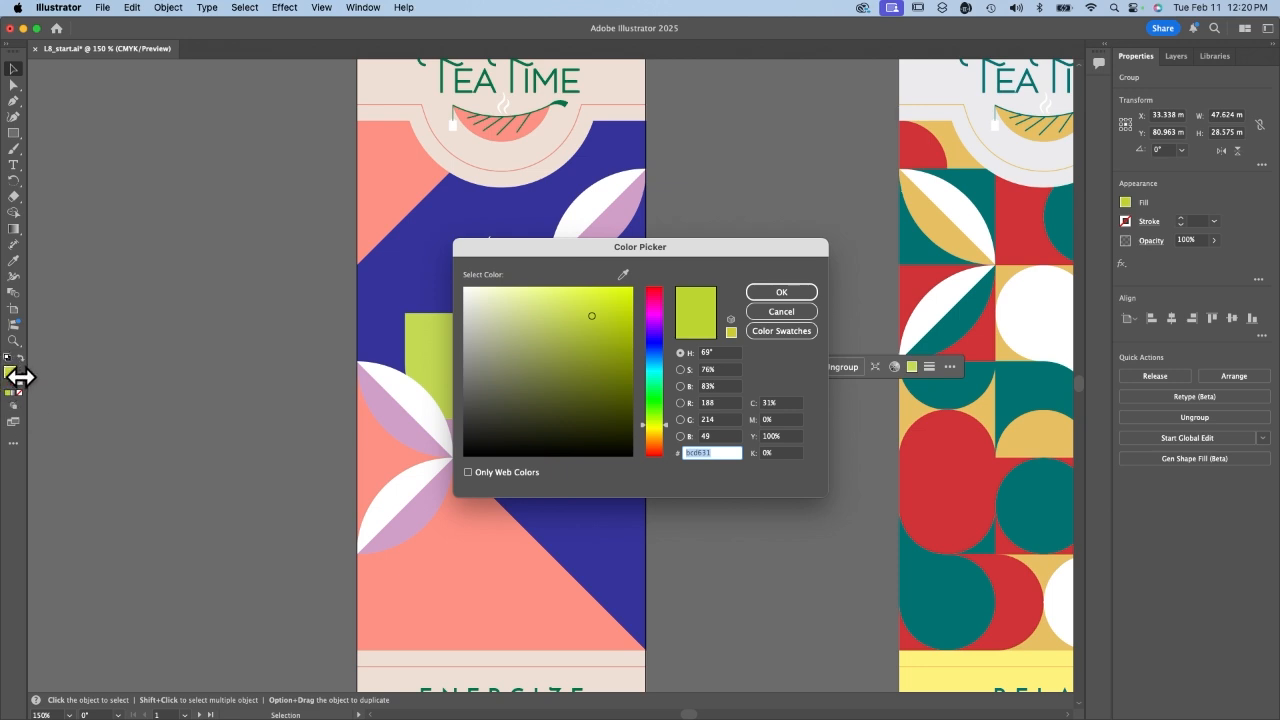
left_click(618, 317)
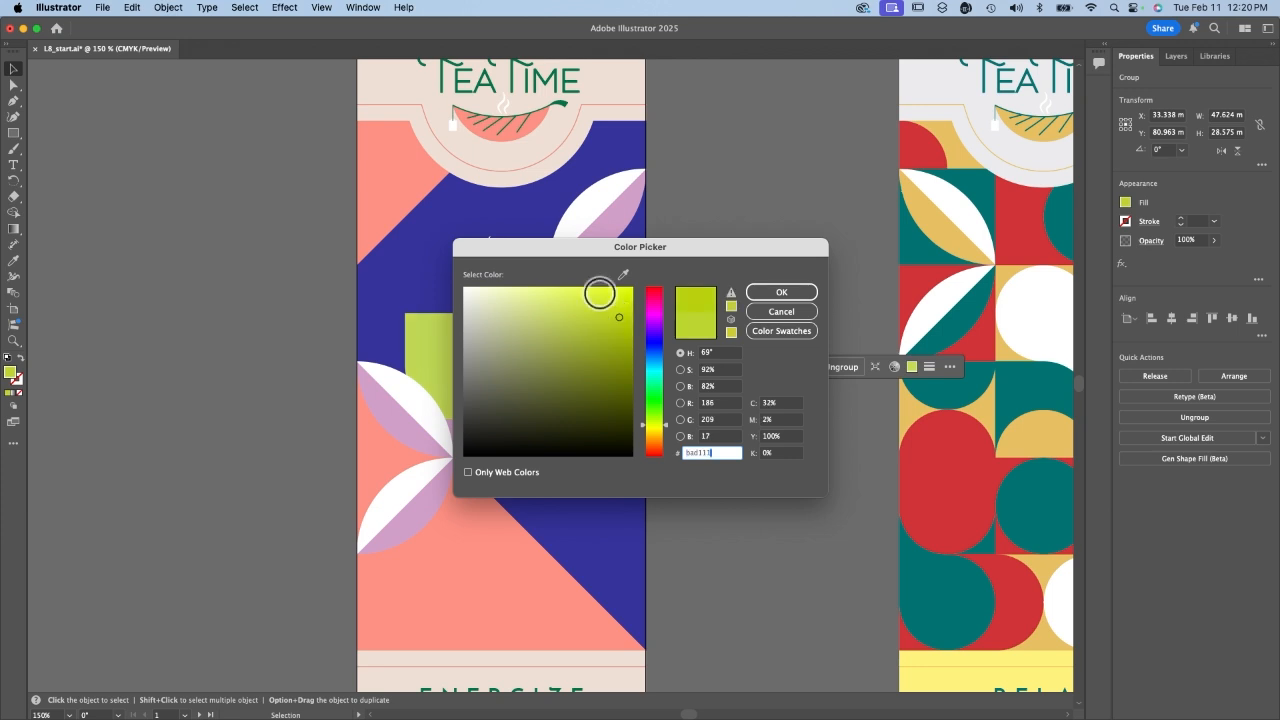
left_click_drag(557, 255, 765, 195)
mouse_move(727, 313)
left_mouse_down()
mouse_move(710, 268)
mouse_move(807, 328)
mouse_move(723, 257)
mouse_move(800, 263)
mouse_move(817, 311)
left_mouse_up()
key("Escape")
left_click(13, 69)
Recolor the first label's dark blue background by sampling the red from the Relax label in the Color Picker and adjusting it to af2536
left_click(467, 211)
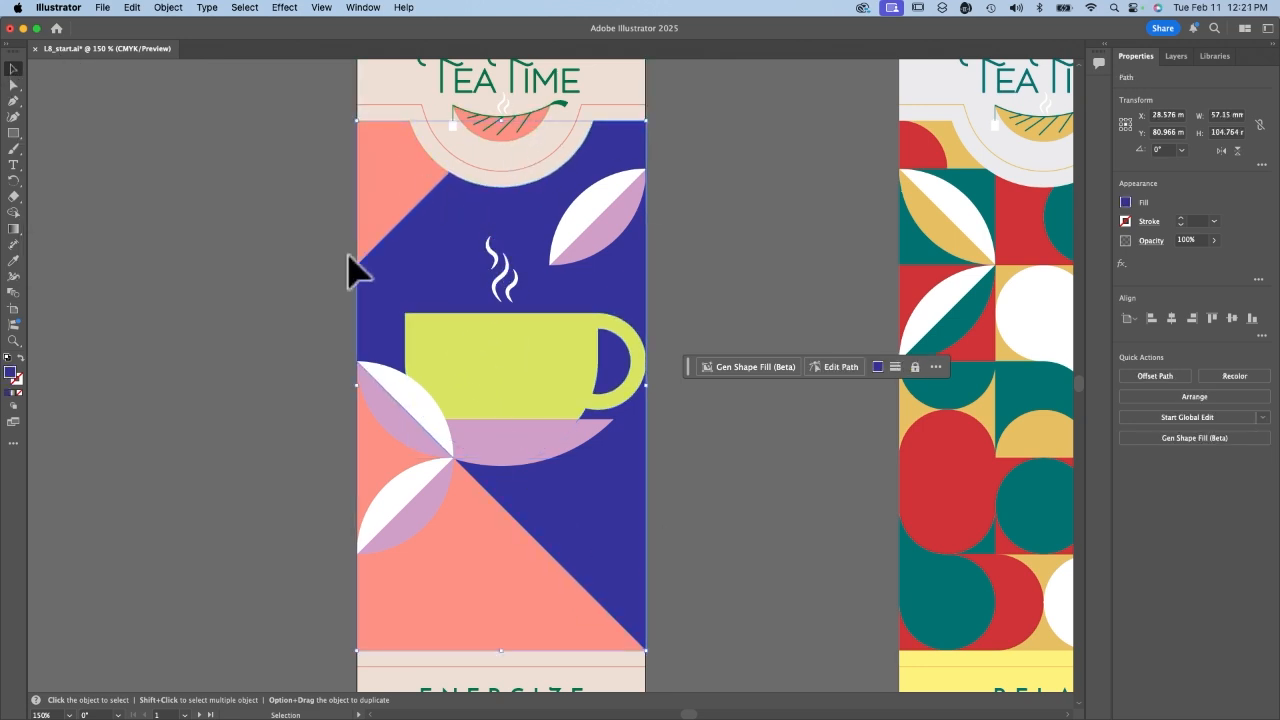
double_click(10, 373)
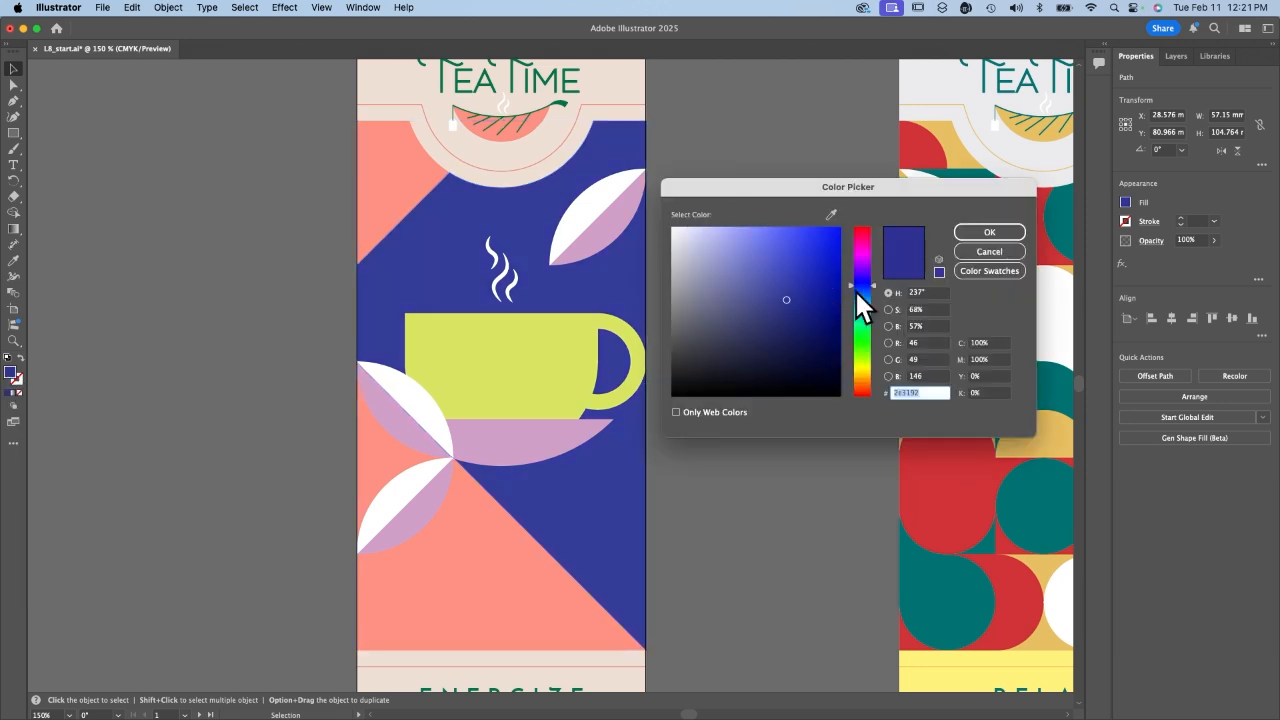
left_click(831, 212)
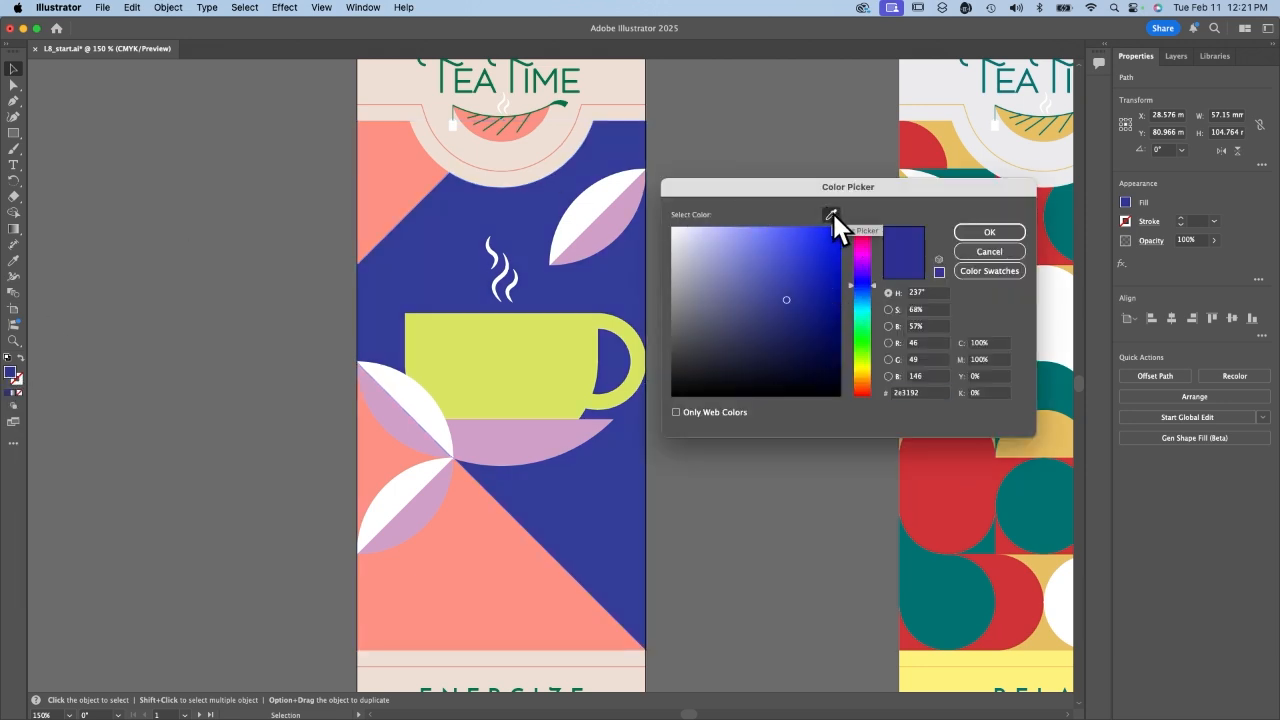
left_click(972, 501)
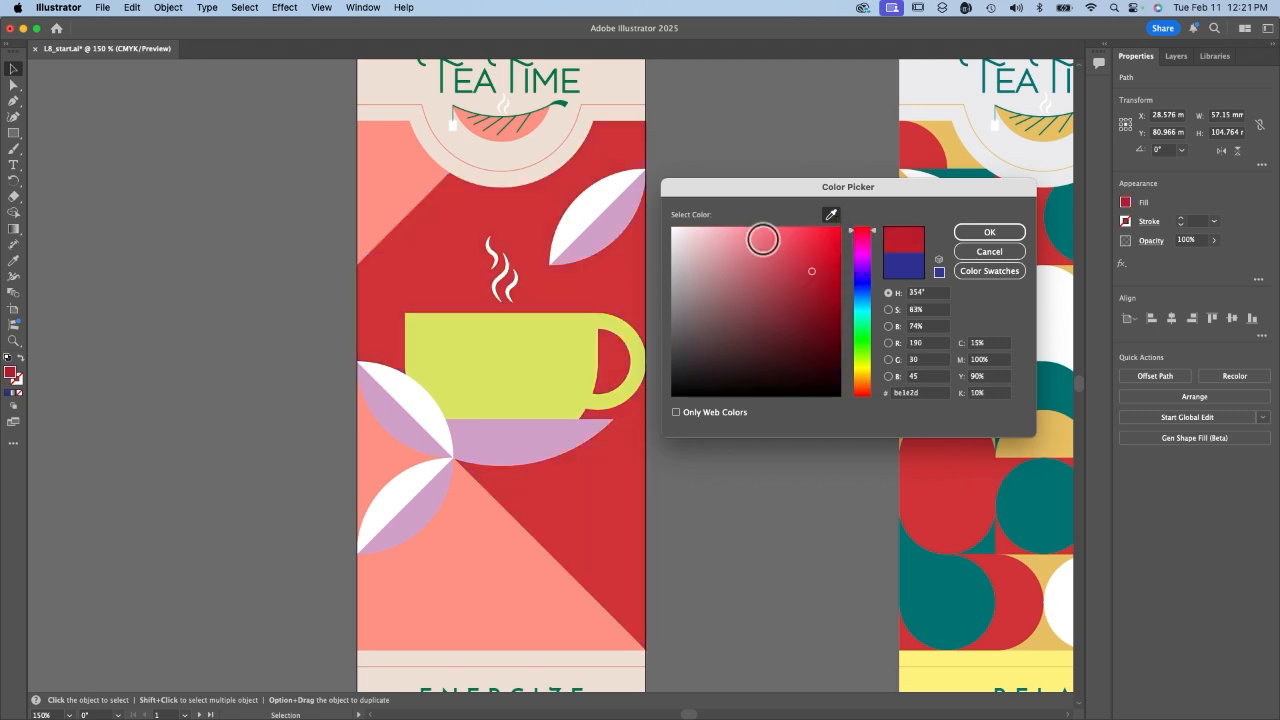
mouse_move(831, 230)
left_mouse_down()
mouse_move(691, 371)
mouse_move(754, 274)
mouse_move(803, 257)
mouse_move(818, 335)
mouse_move(777, 315)
mouse_move(768, 283)
mouse_move(818, 339)
left_mouse_up()
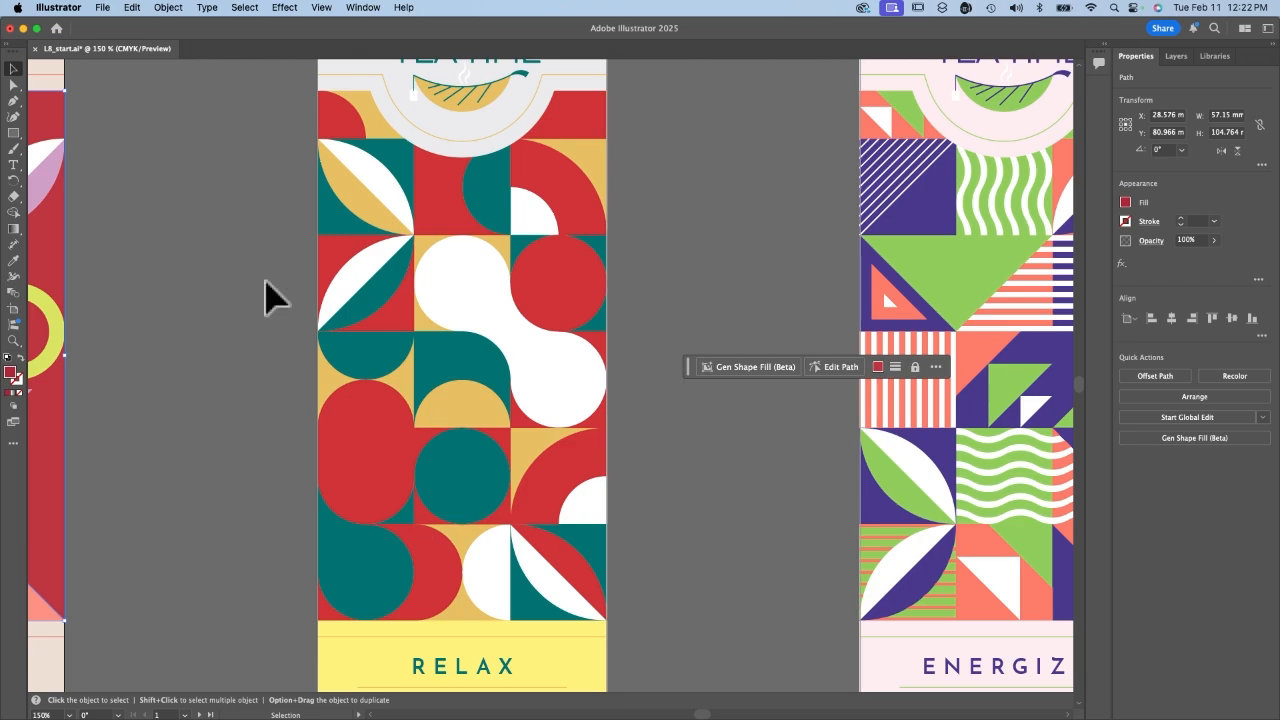
Open the Ancient, Middle Ages and Pop Art swatch libraries from the Art History collection for the first label's background fill
scroll(265, 297, "left", 5)
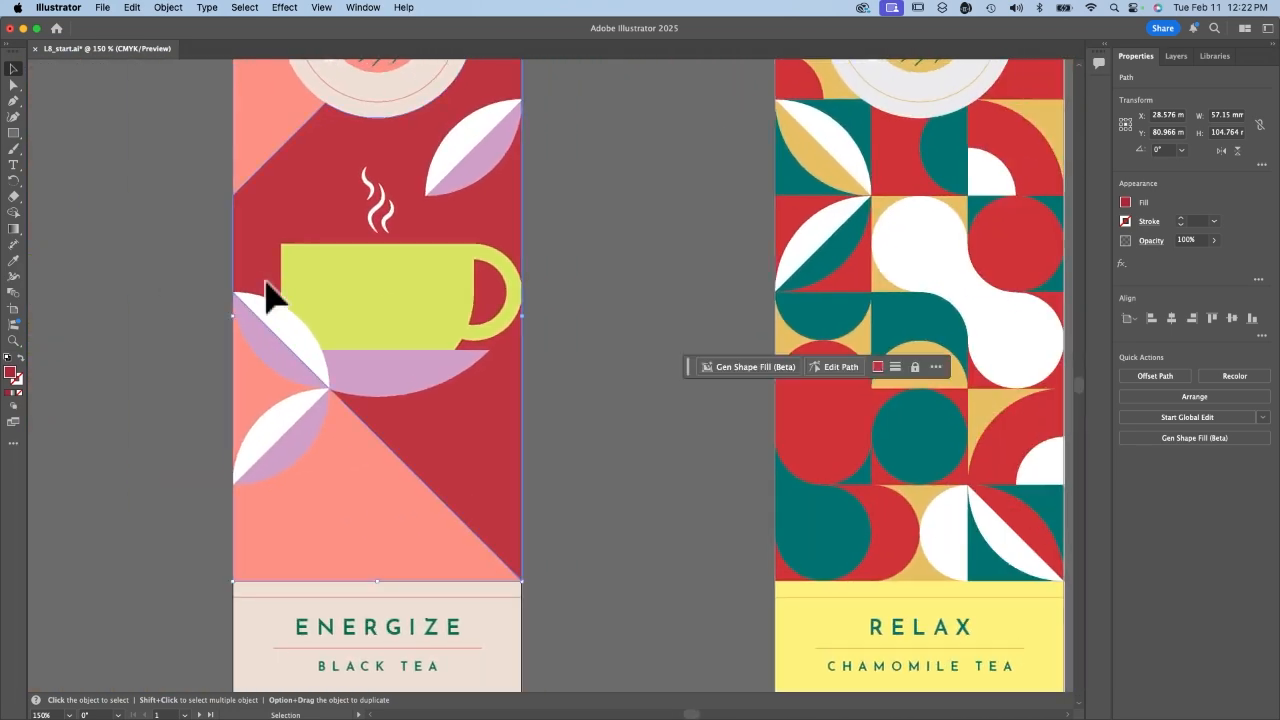
scroll(265, 297, "right", 9)
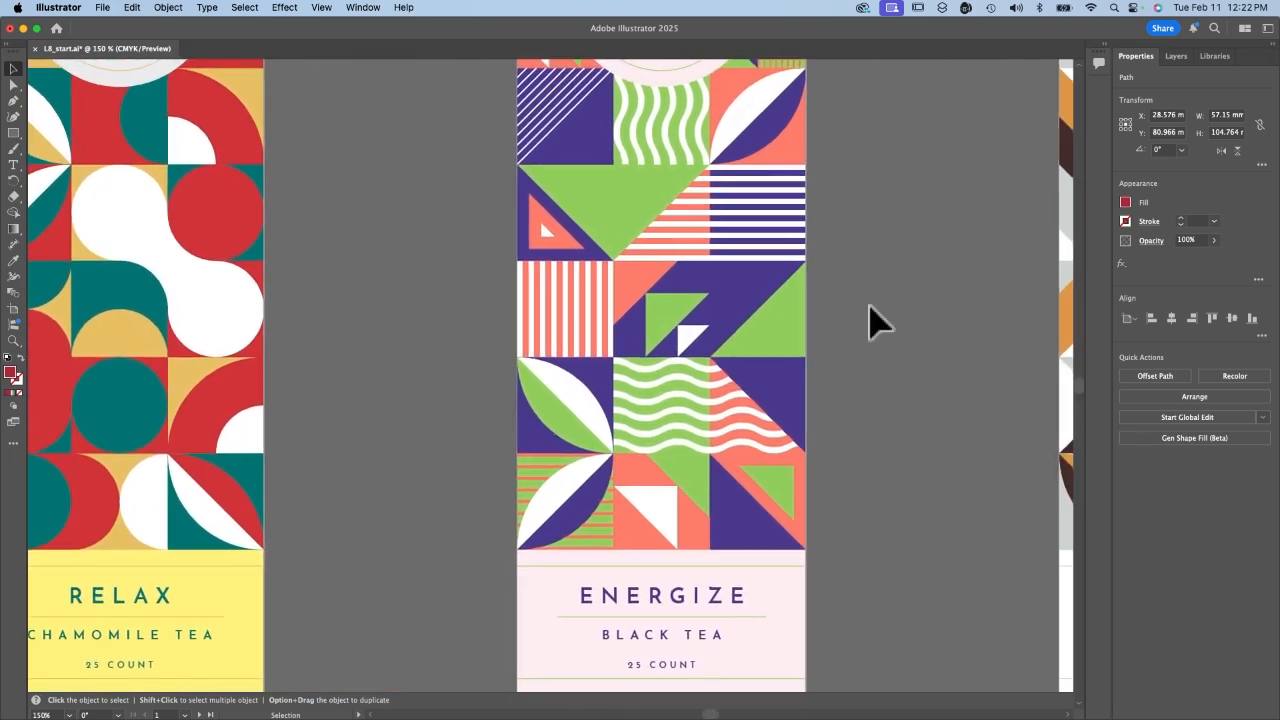
scroll(870, 320, "left", 4)
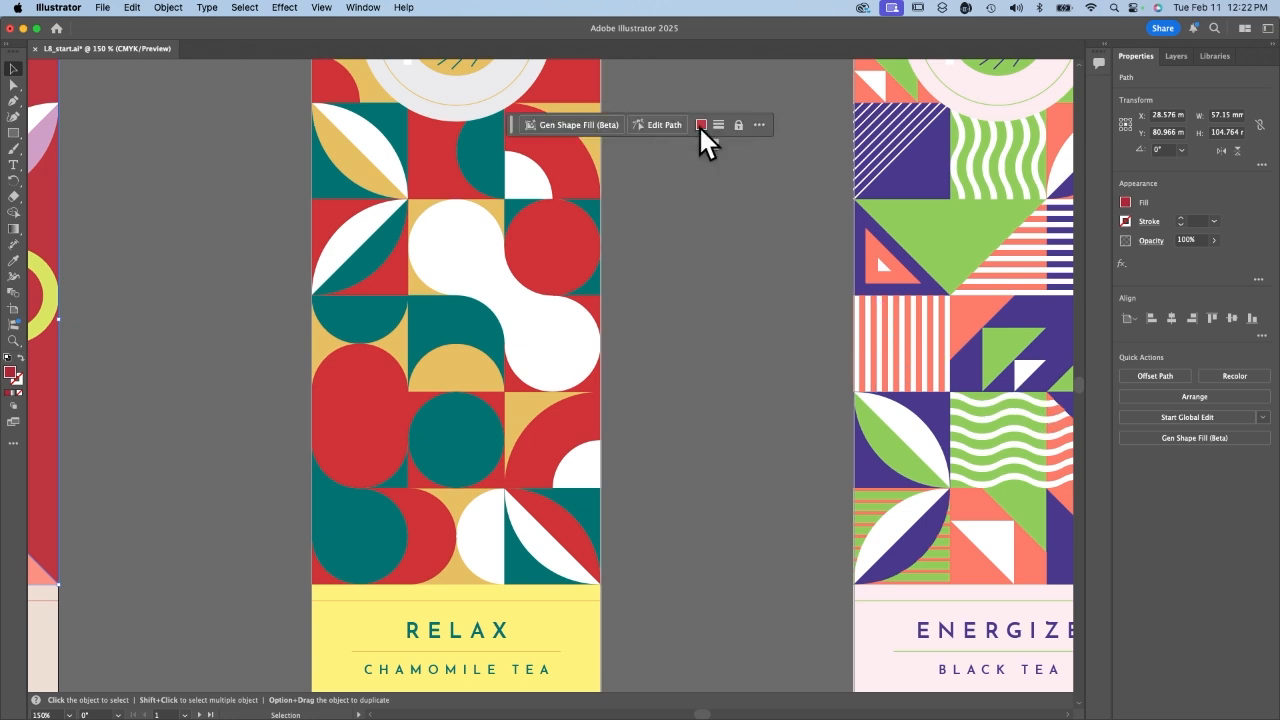
left_click(701, 125)
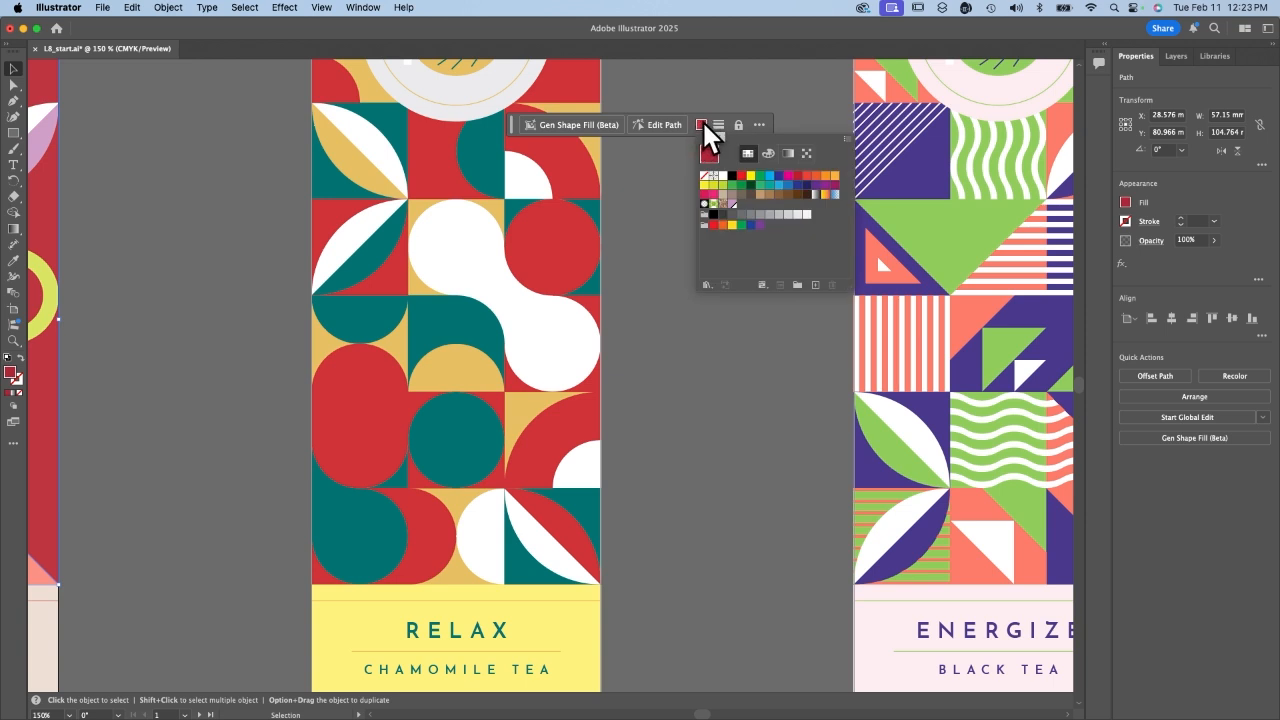
left_click(767, 148)
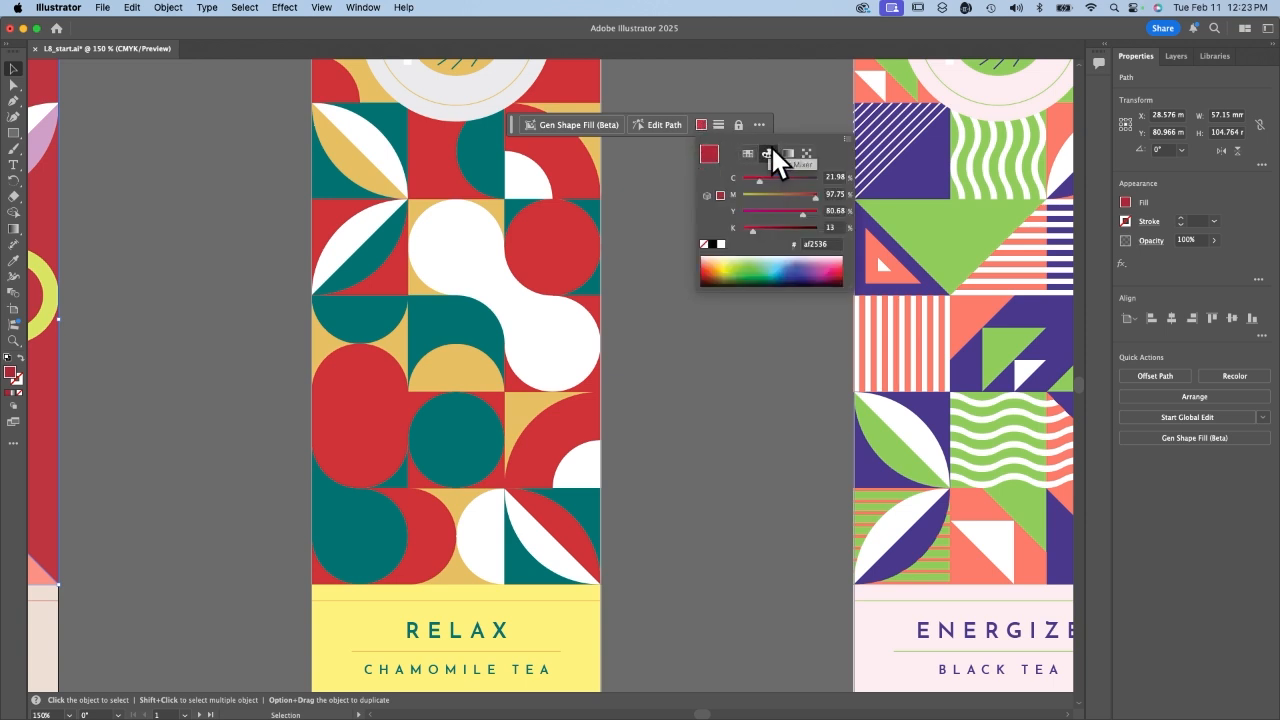
left_click(747, 153)
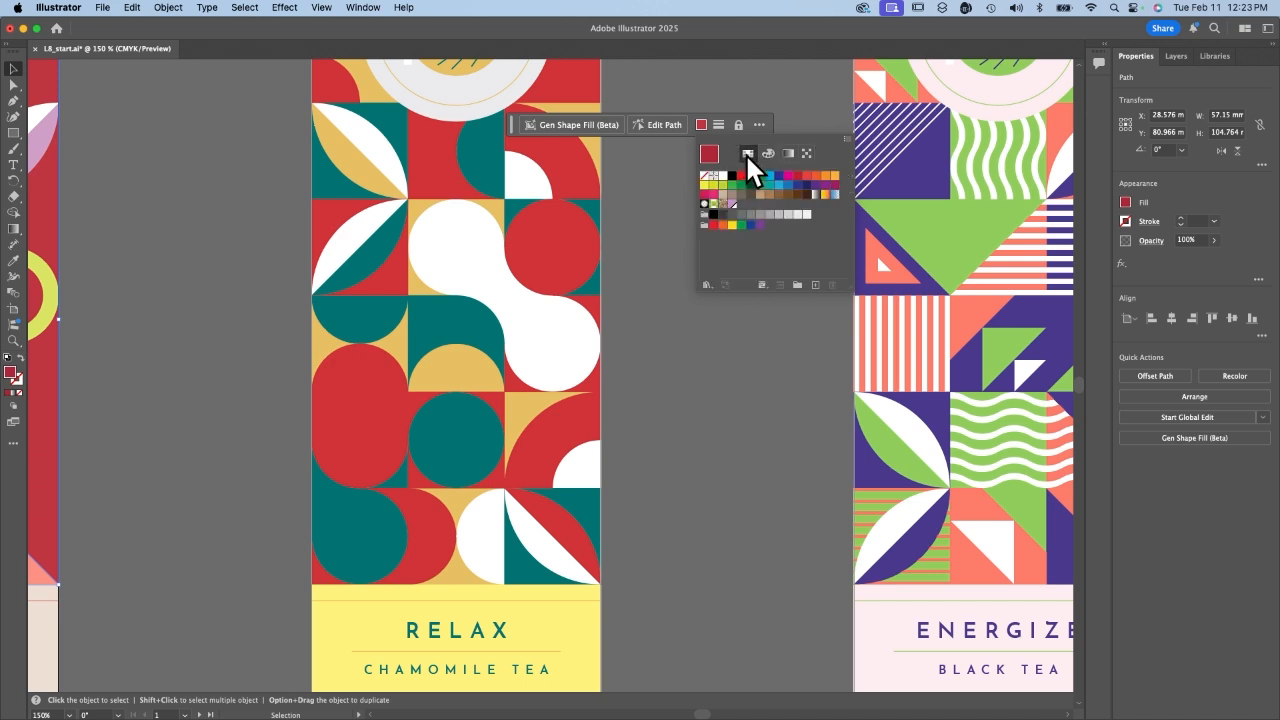
left_click(707, 285)
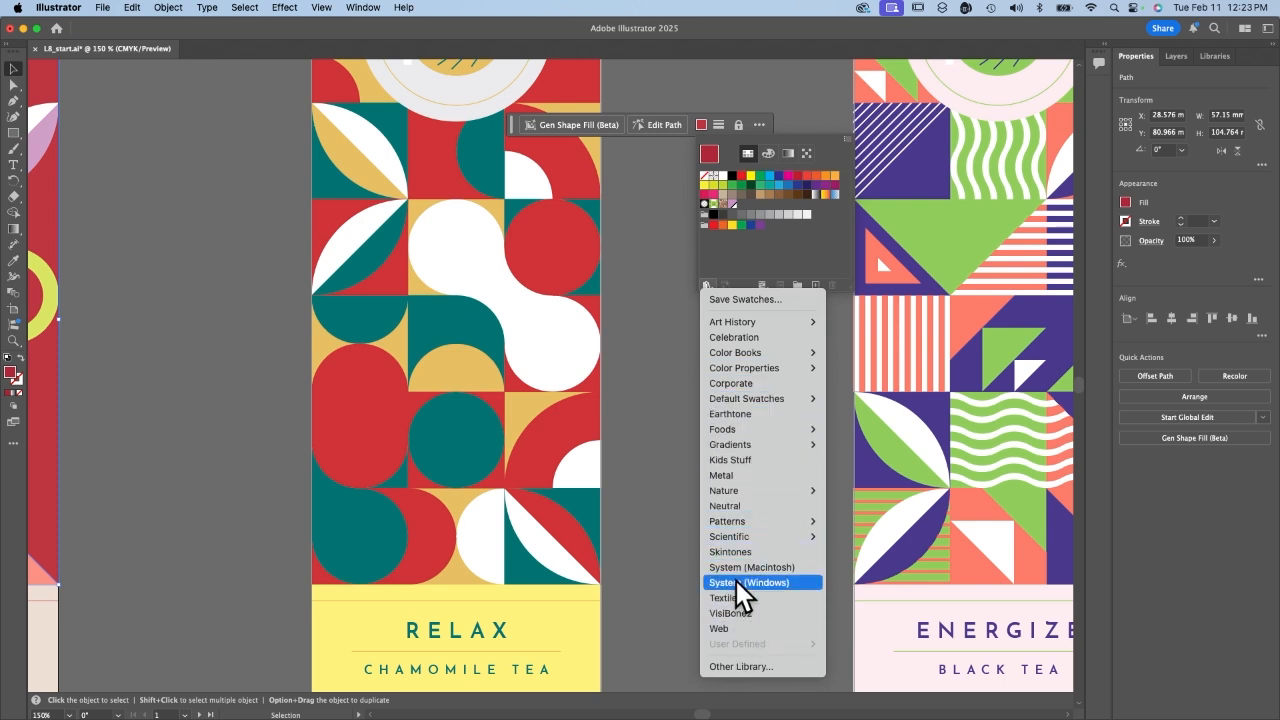
mouse_move(750, 330)
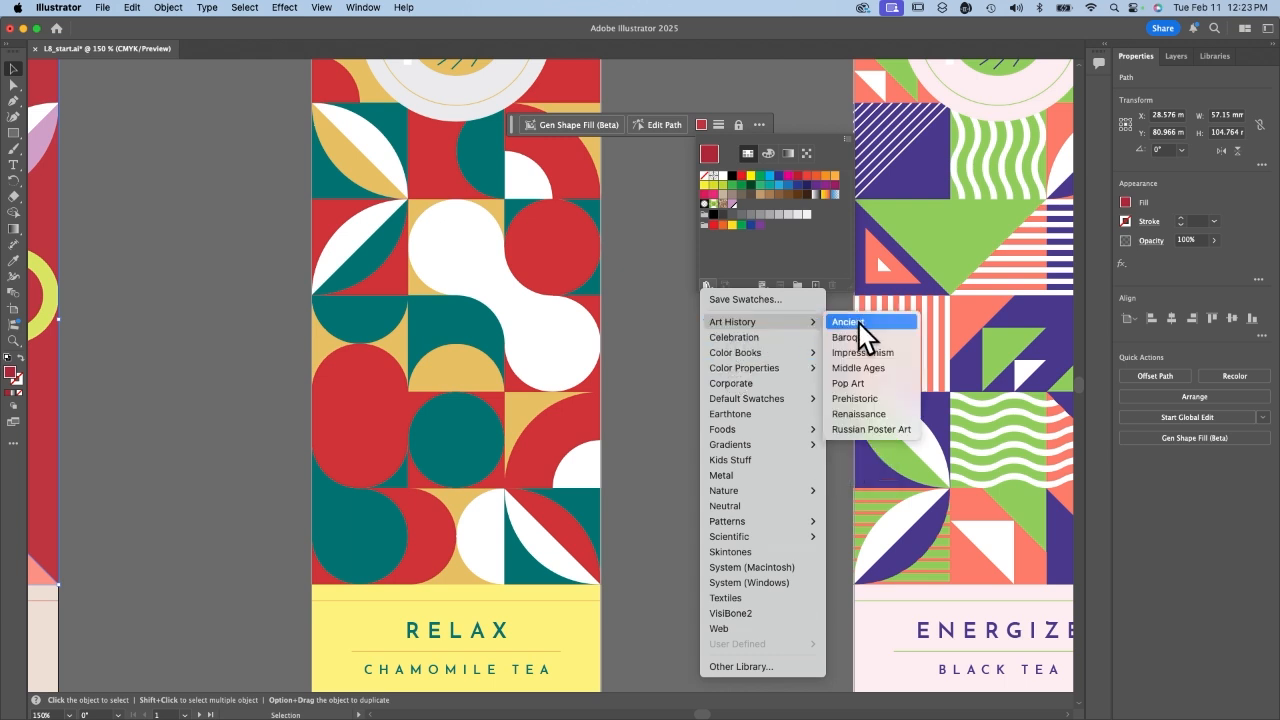
left_click(862, 385)
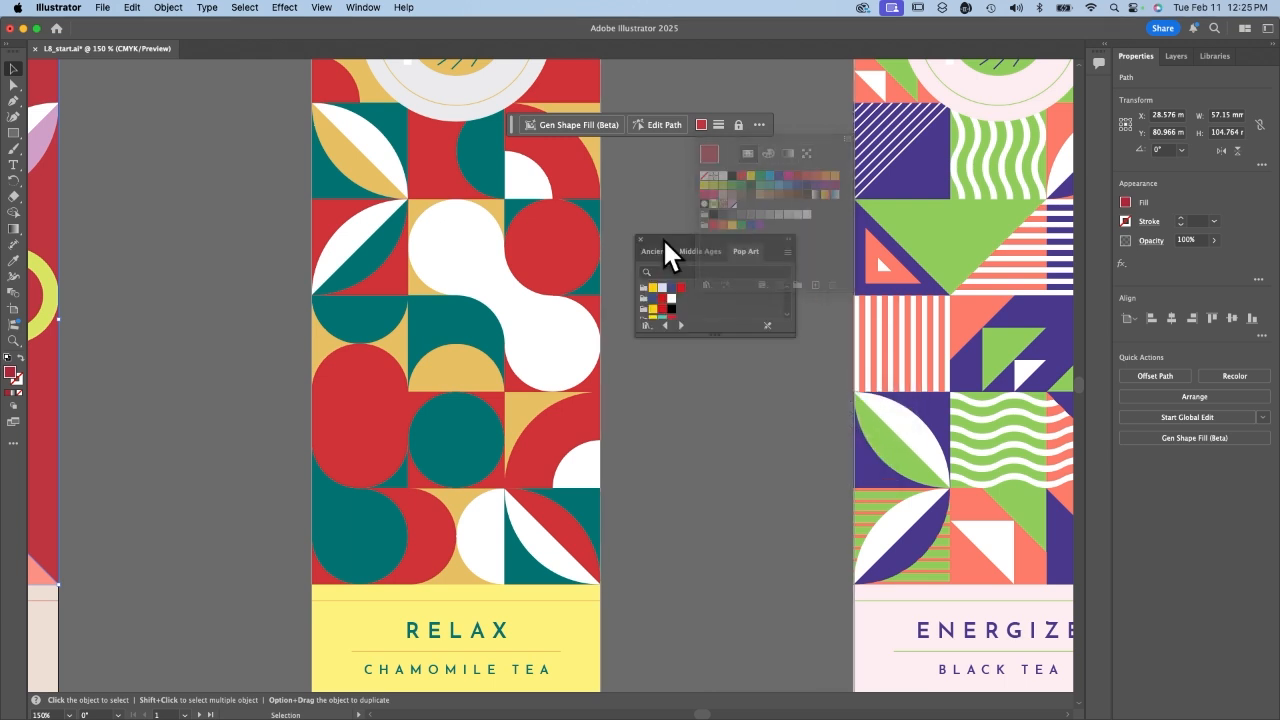
left_click_drag(664, 244, 693, 382)
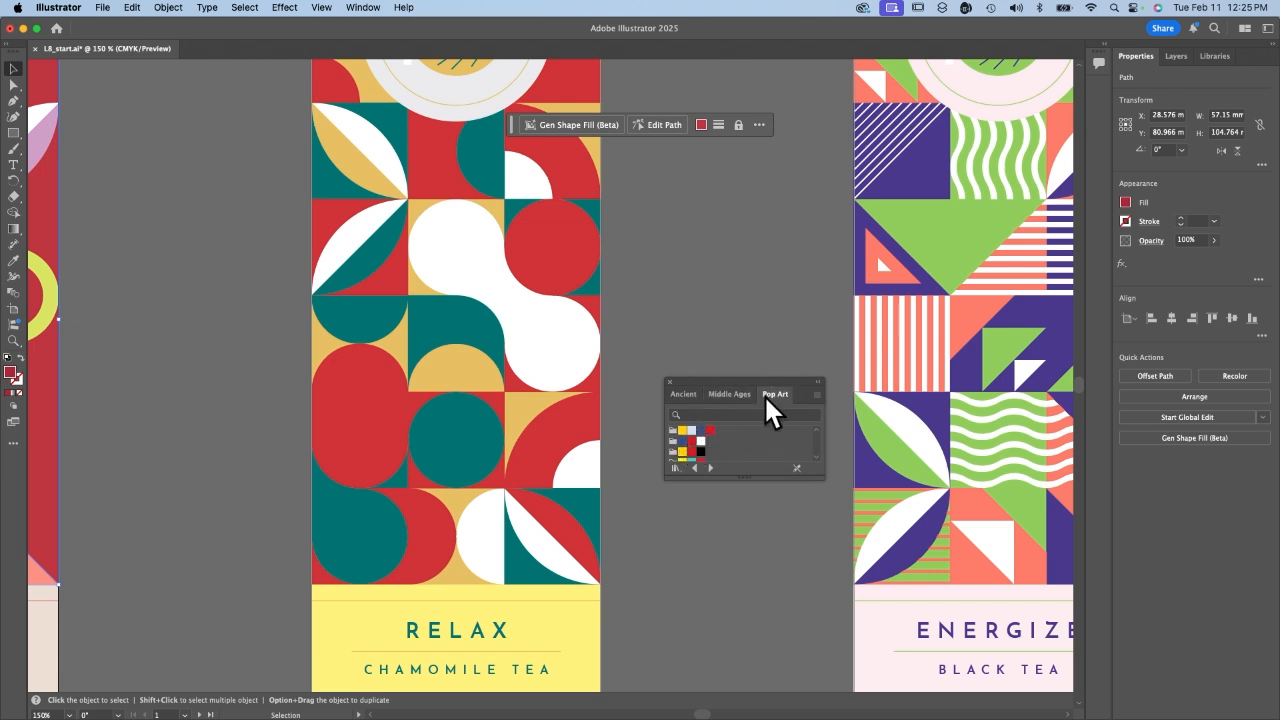
Compare the opened swatch libraries, try Pop Art's dark blue on the first label's background, and deselect the shape
left_click(705, 393)
left_click(679, 393)
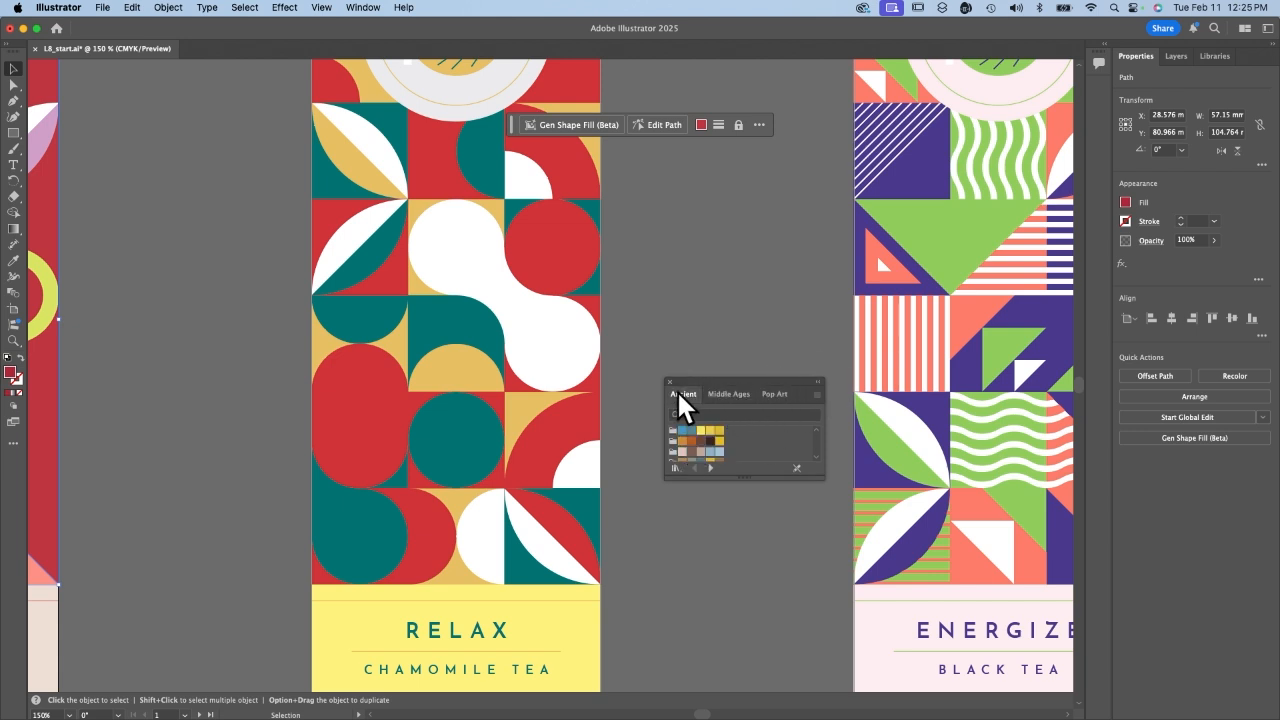
left_click(772, 393)
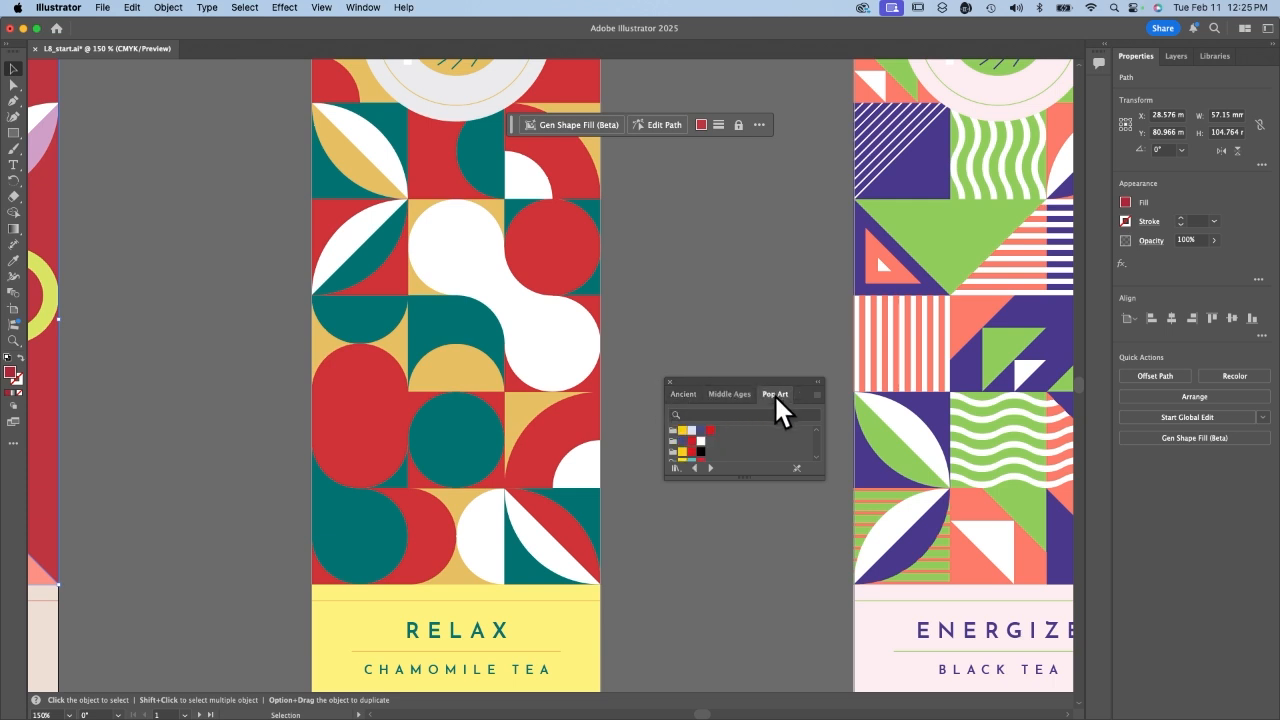
left_click(701, 431)
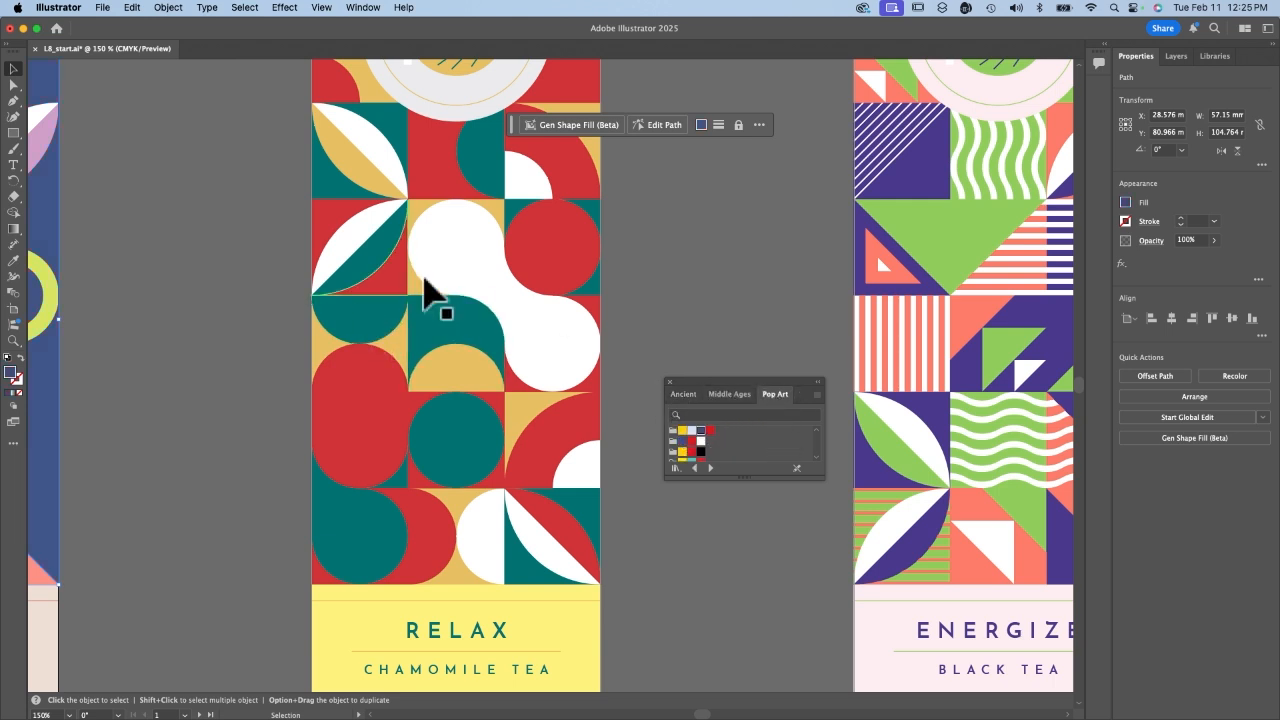
key("a")
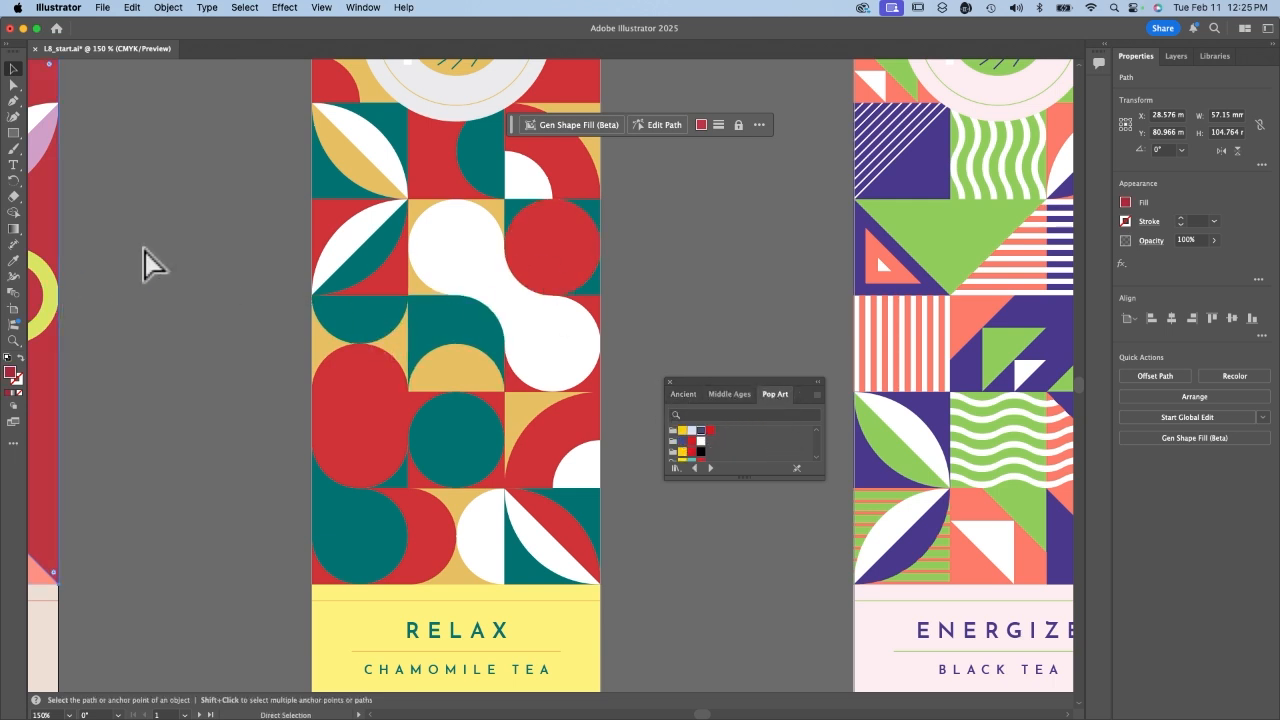
key("v")
left_click(245, 7)
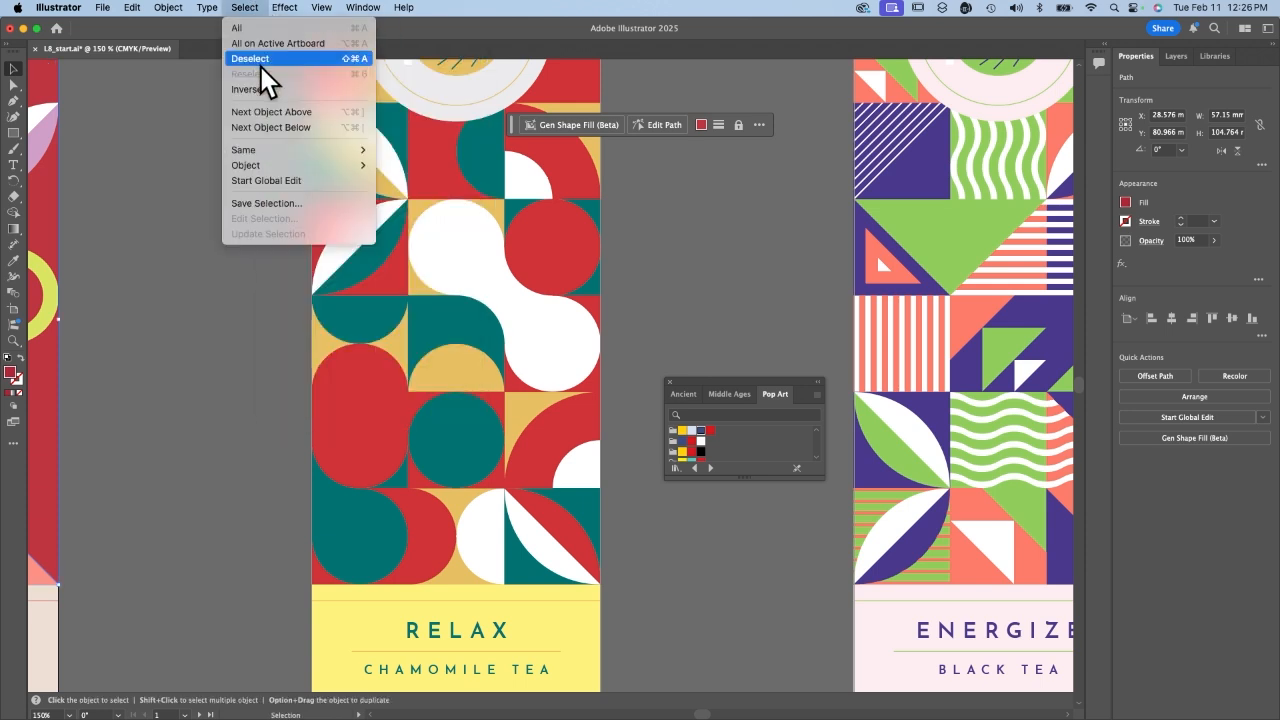
left_click(262, 60)
Select the Relax label's teal pattern group and try red, blue and other Pop Art swatches as its fill
left_click(466, 349)
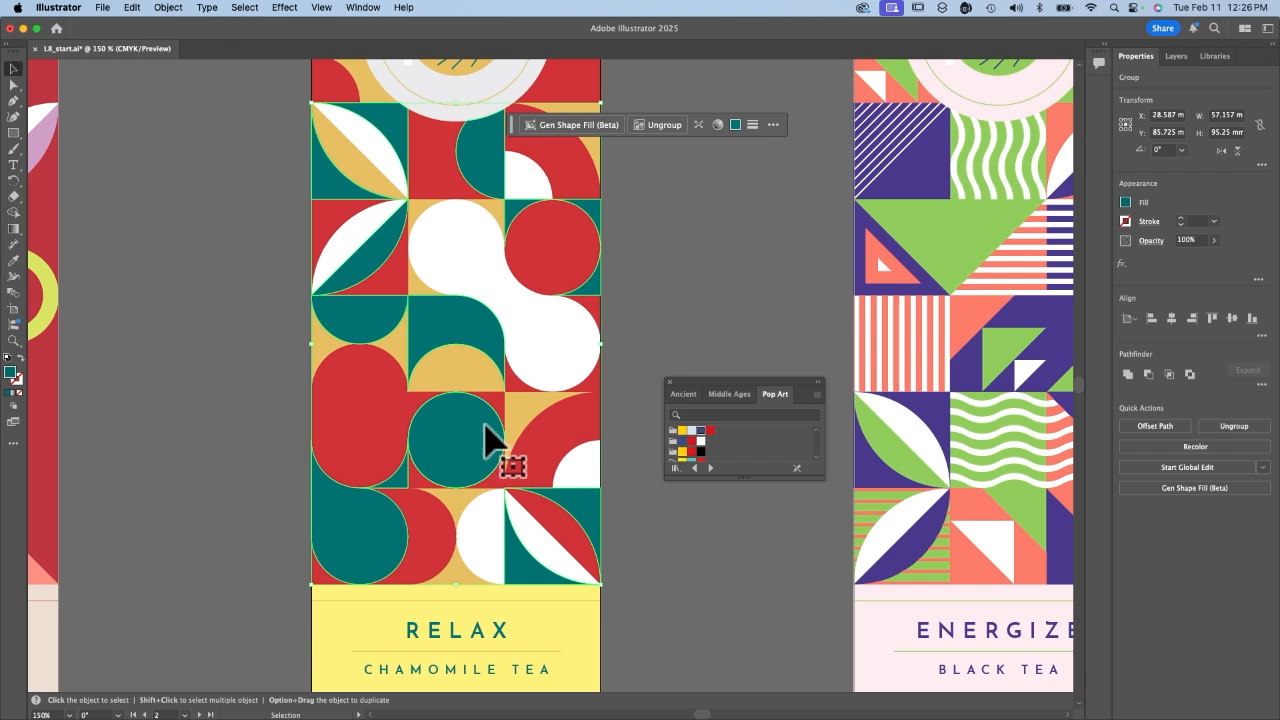
left_click(710, 430)
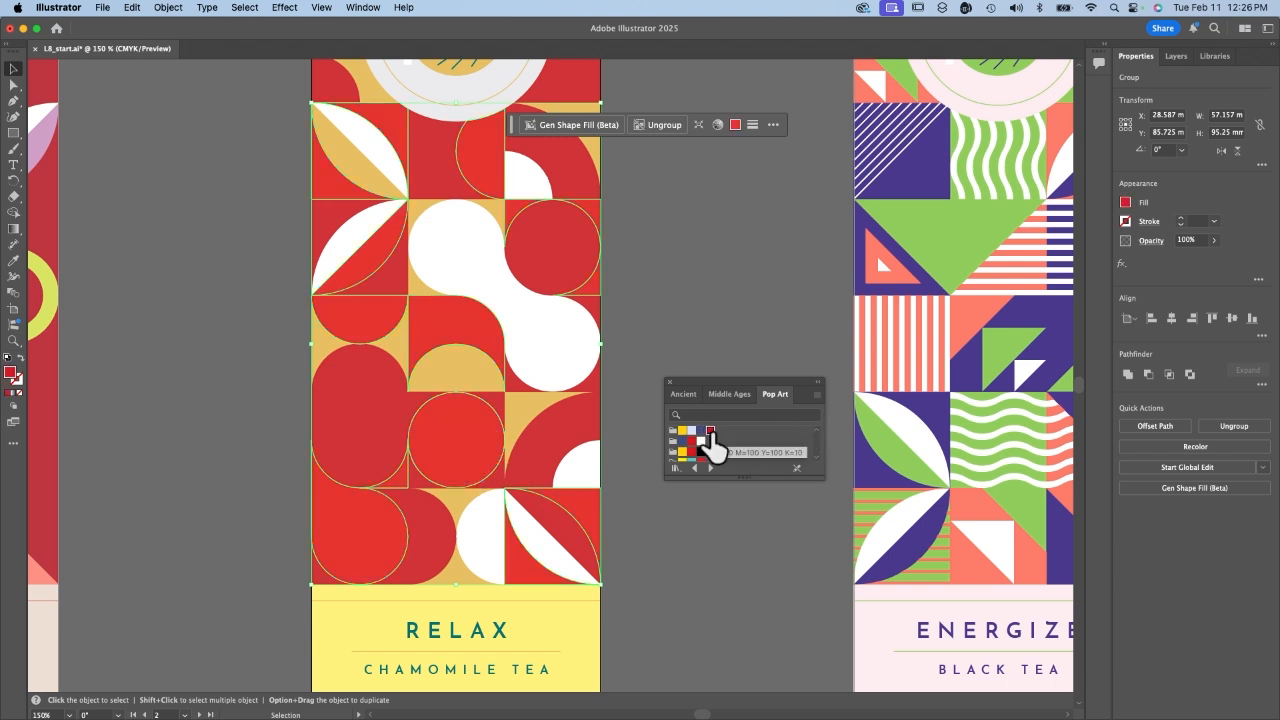
left_click(682, 441)
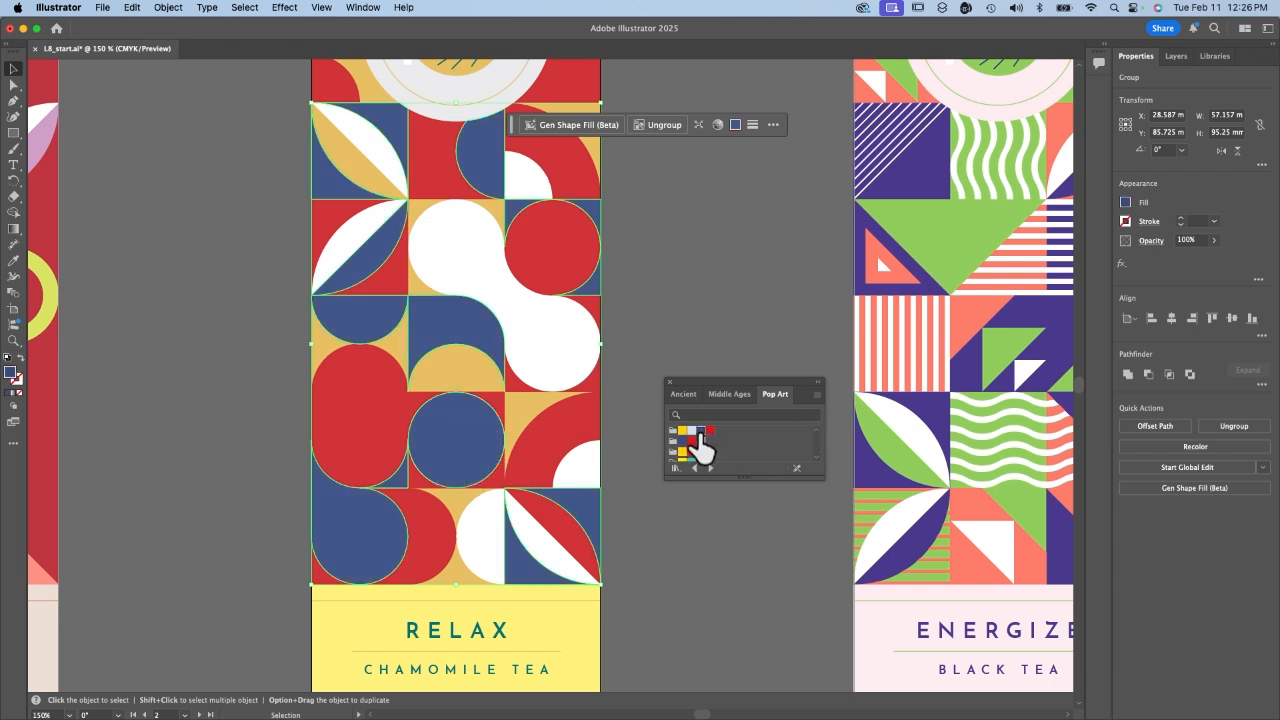
left_click(682, 430)
left_click(691, 430)
left_click(709, 430)
Recolor the Relax label's pattern group hot pink after trying Middle Ages teal and Beverages light green swatches
left_click(725, 396)
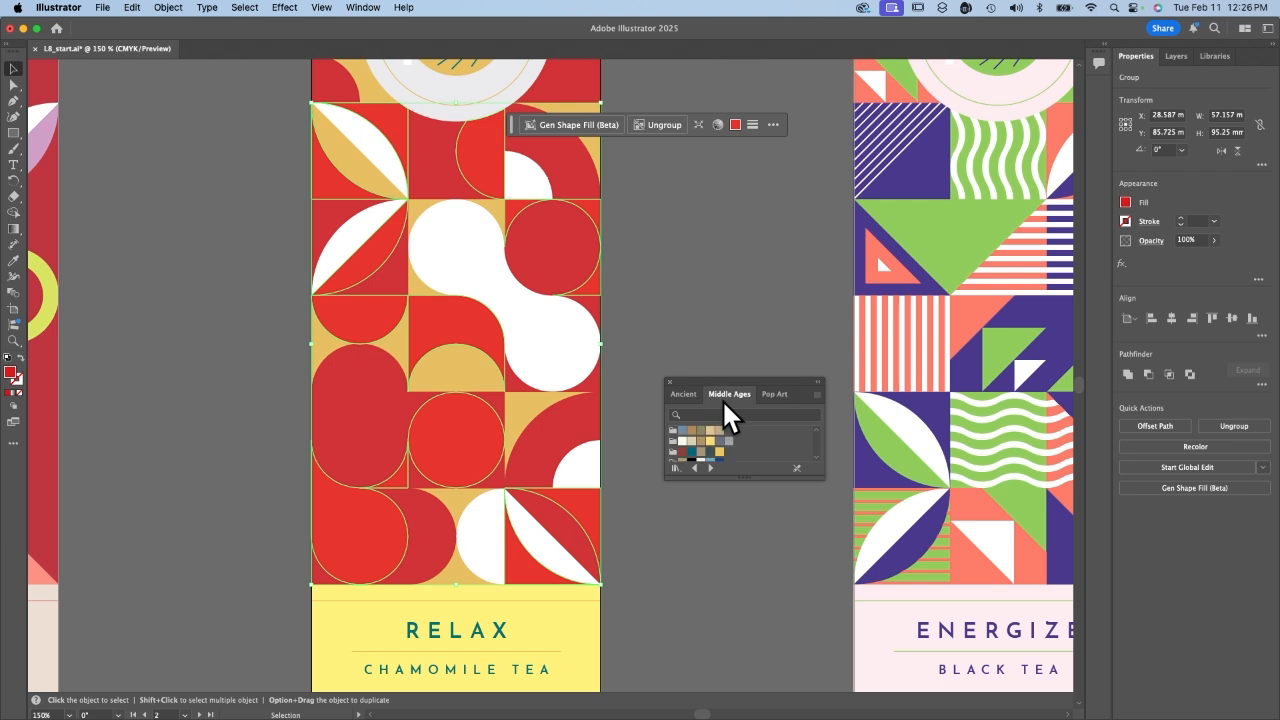
left_click(690, 451)
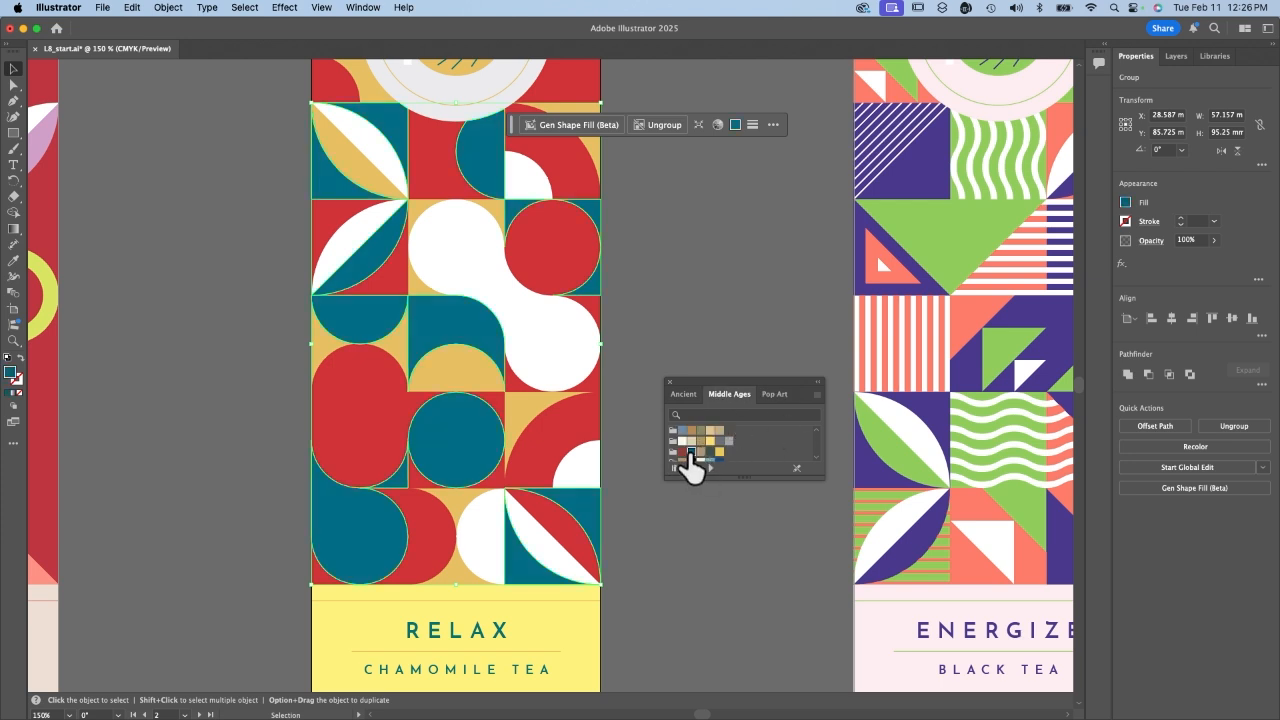
left_click(681, 441)
left_click(691, 441)
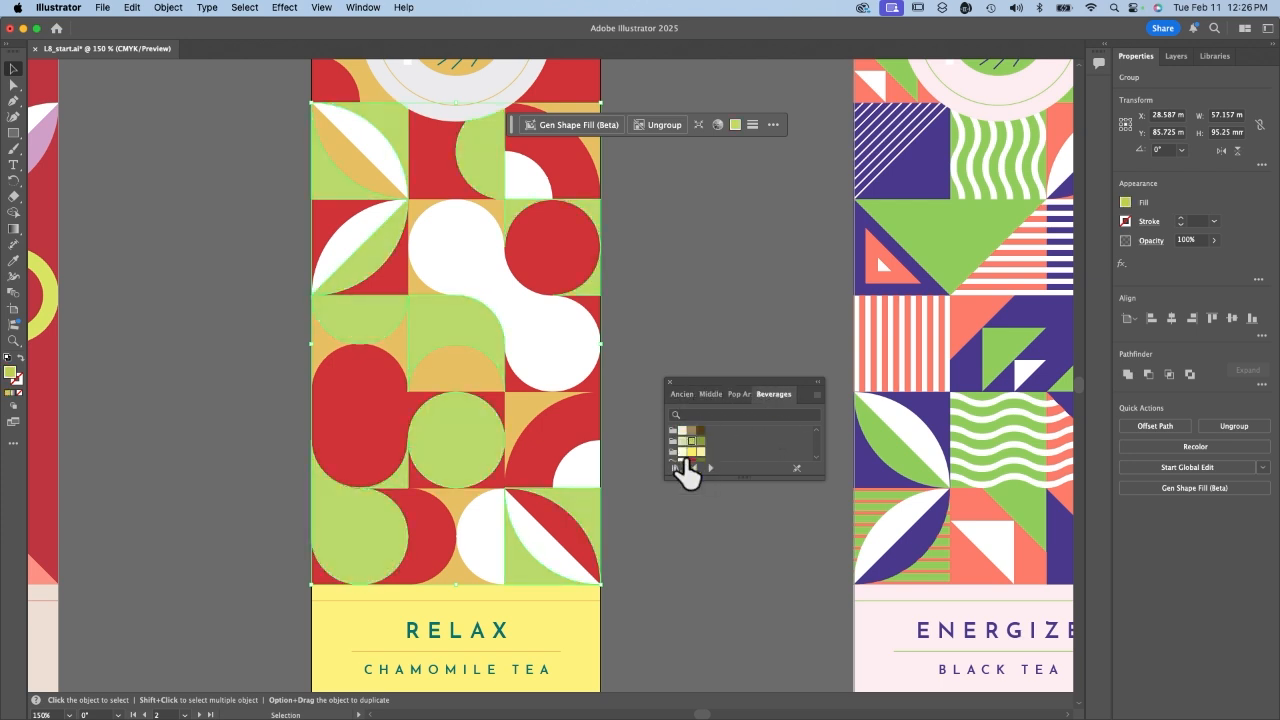
left_click(685, 460)
left_click(673, 468)
mouse_move(725, 536)
left_click(725, 498)
left_click(691, 440)
left_click(734, 391)
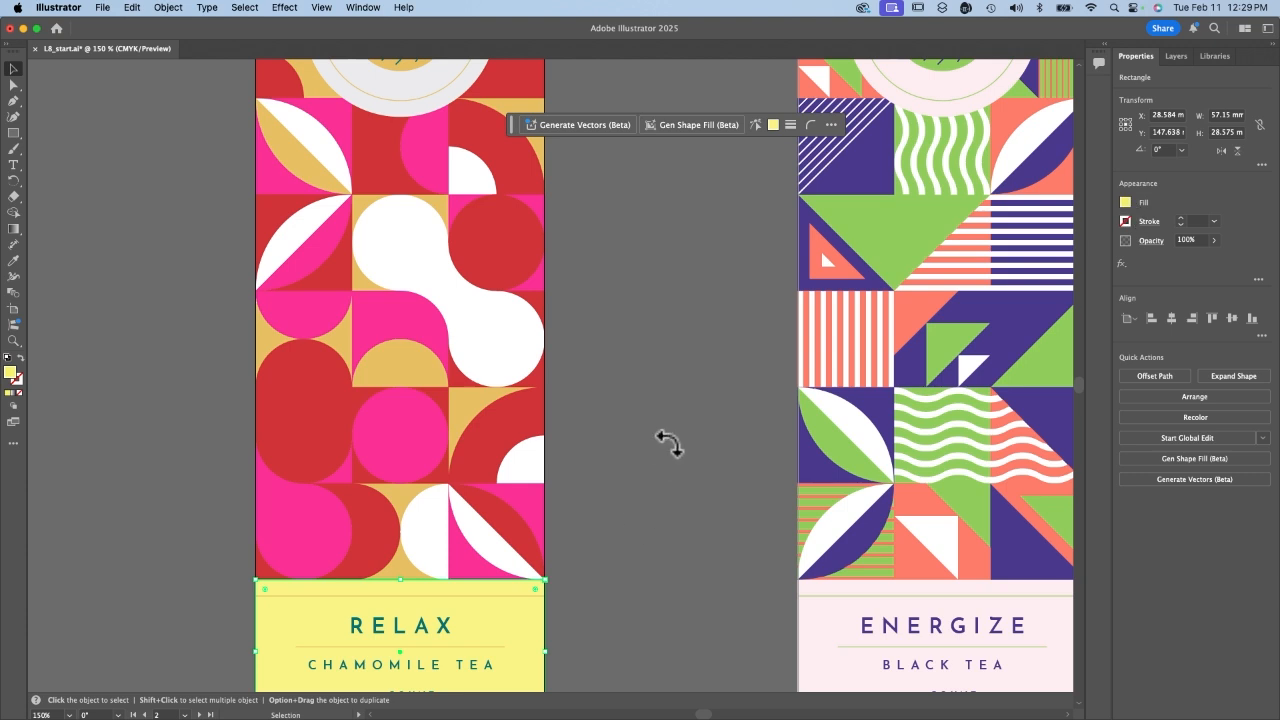
Fill the yellow rectangle behind the Relax label's text with the global swatch light purply pink
scroll(663, 437, "down", 2)
left_click(157, 534)
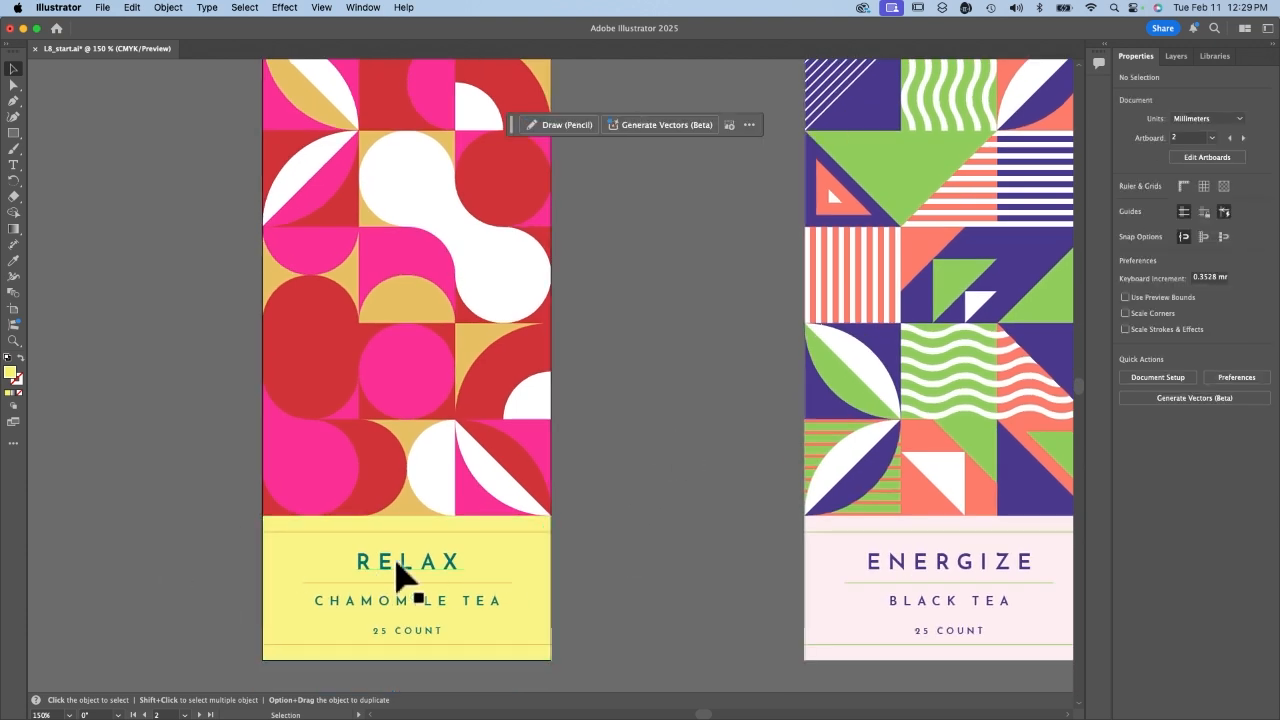
left_click(393, 586)
left_click(265, 572)
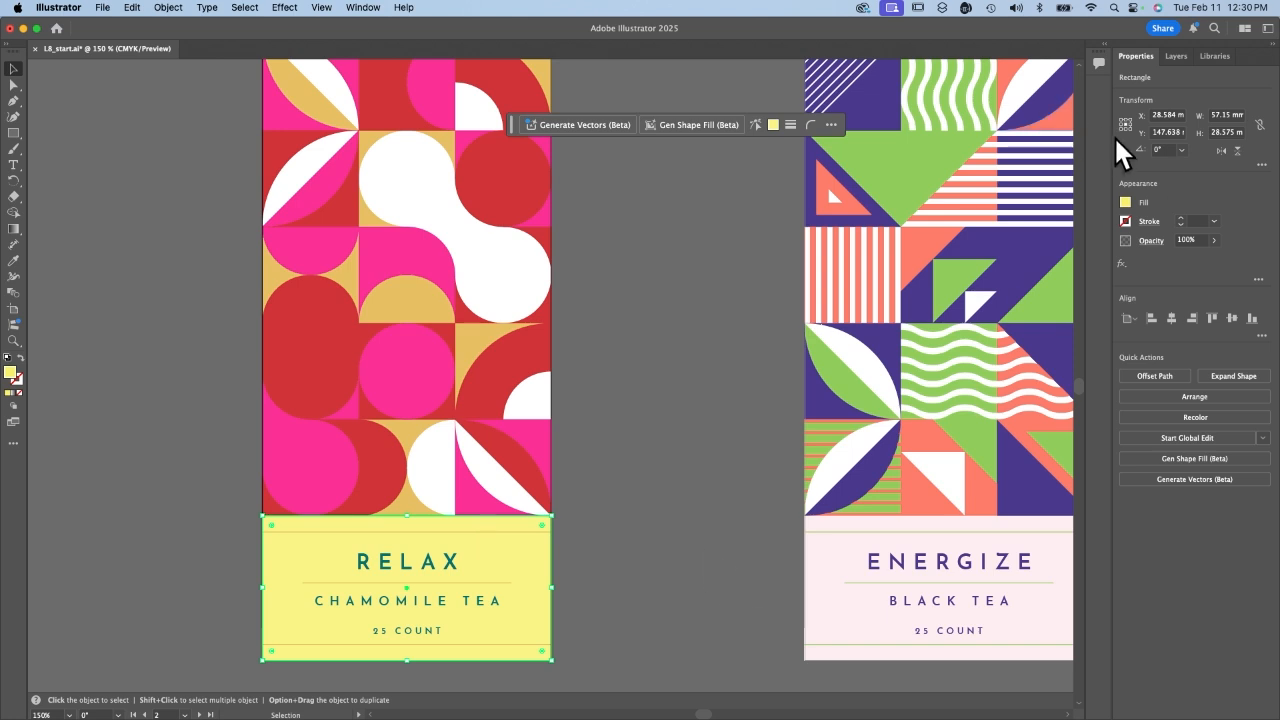
left_click(1126, 202)
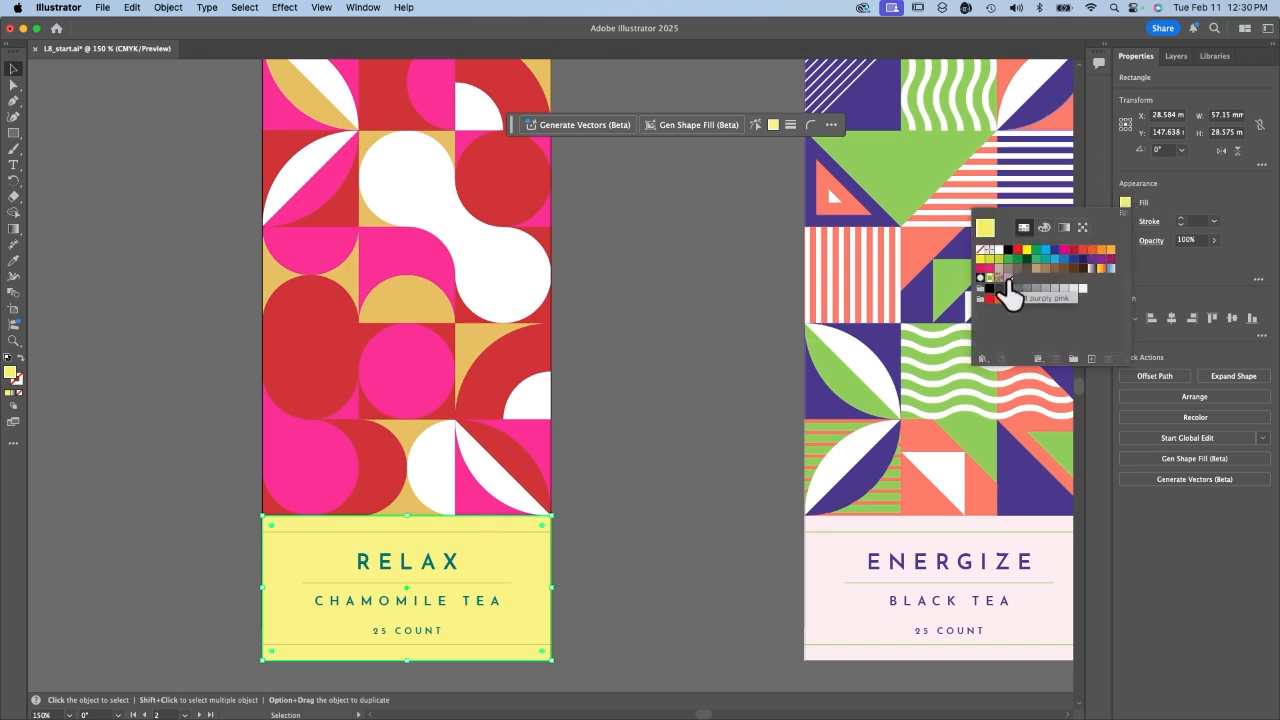
left_click(1008, 280)
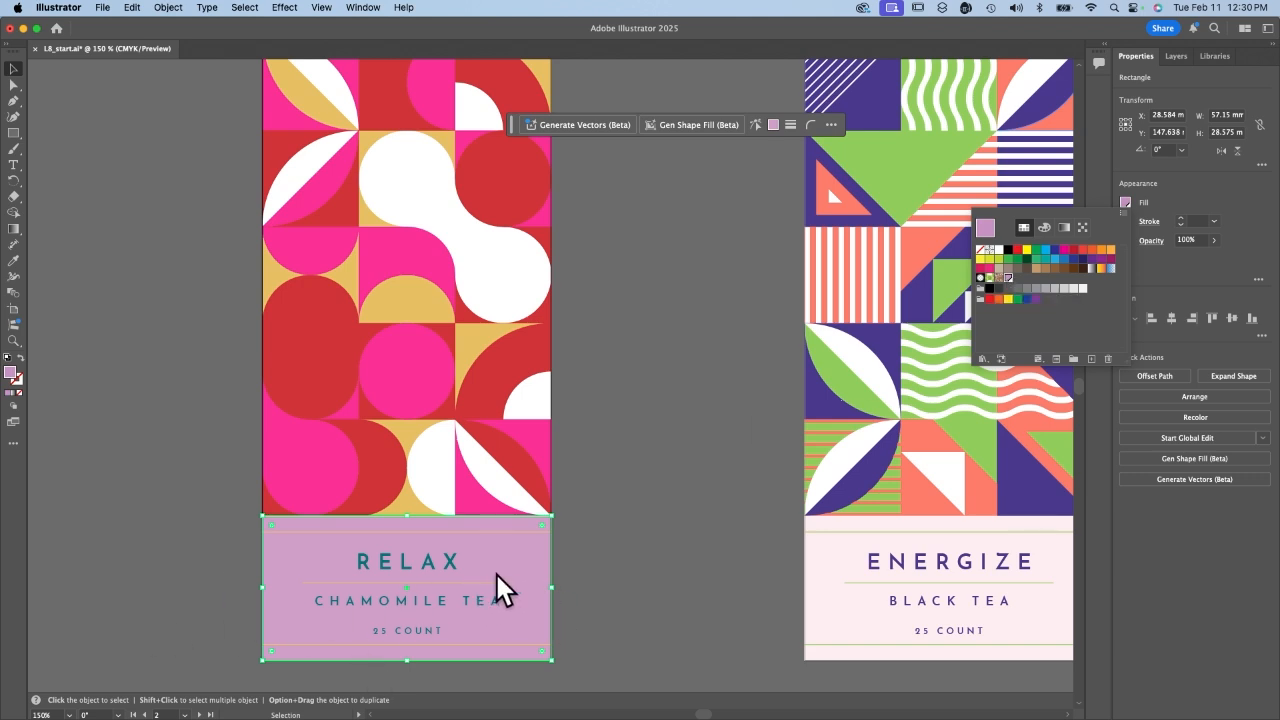
Lighten the tint of the Relax text panel's light purply pink fill to e4cfe5
left_click(1044, 228)
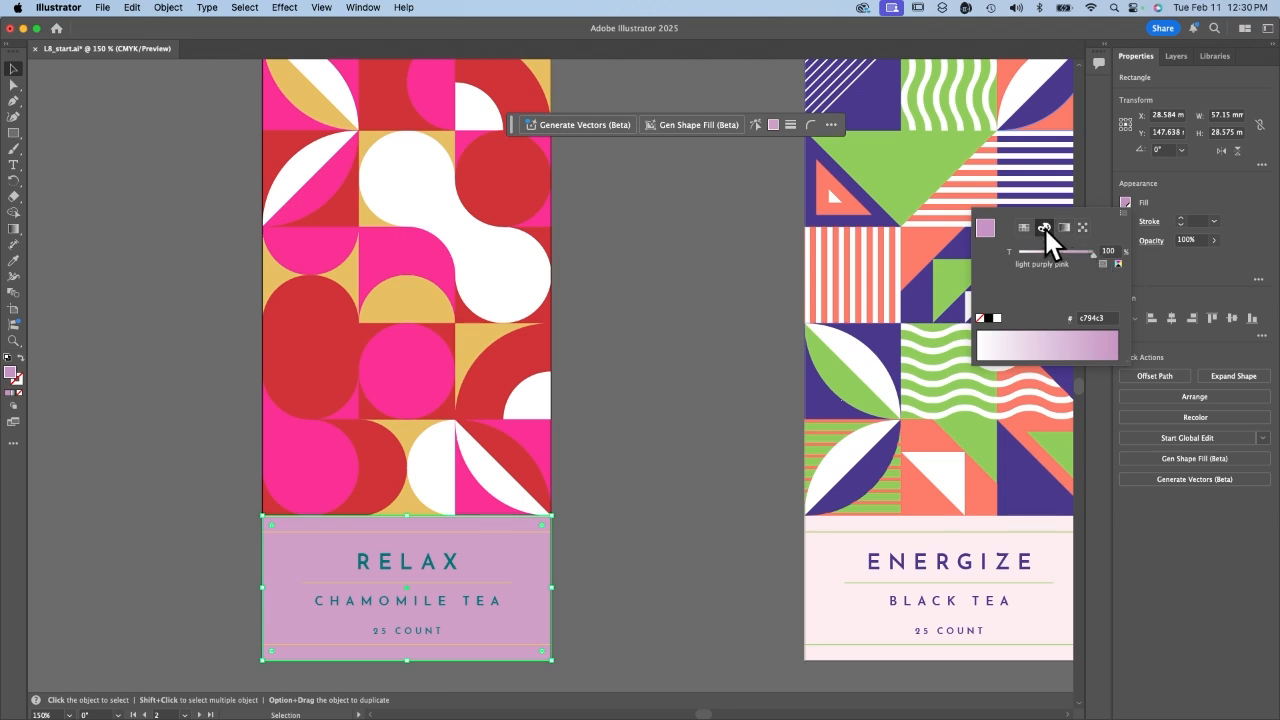
left_click_drag(1103, 263, 1050, 258)
key("Escape")
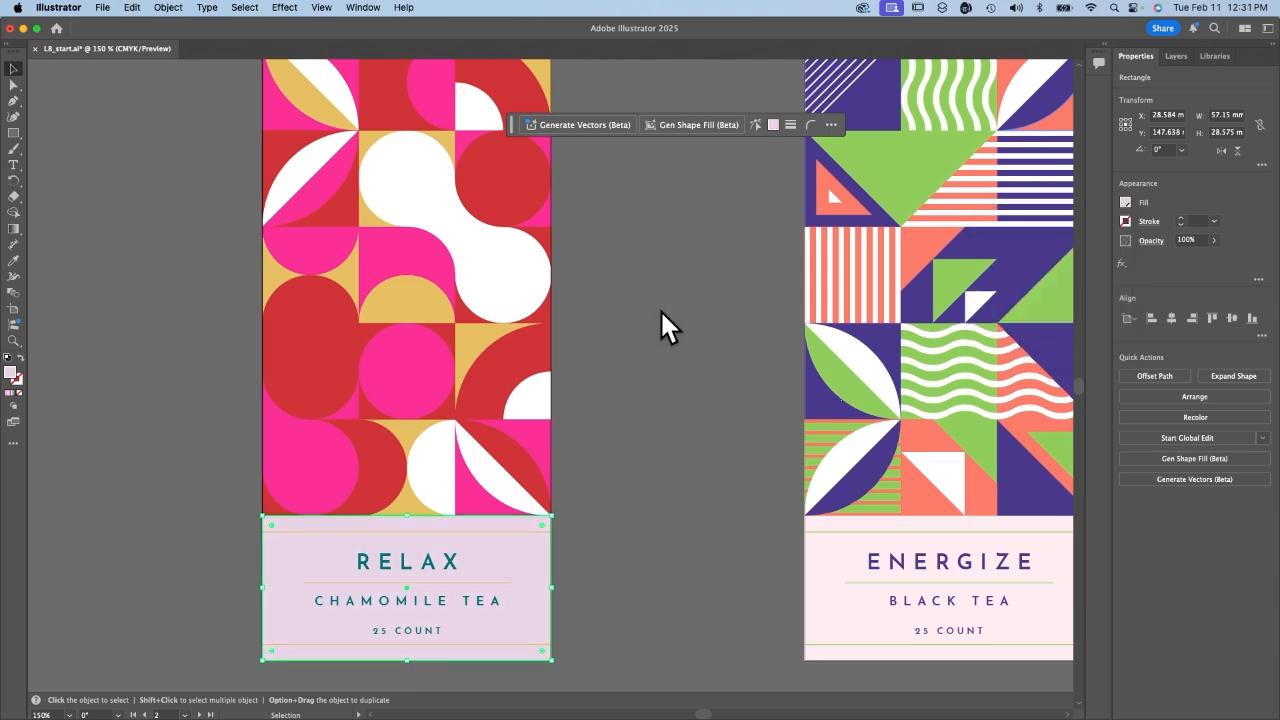
Inspect the light purply pink global swatch's options without changing them, and deselect the Relax text panel
left_click(1125, 204)
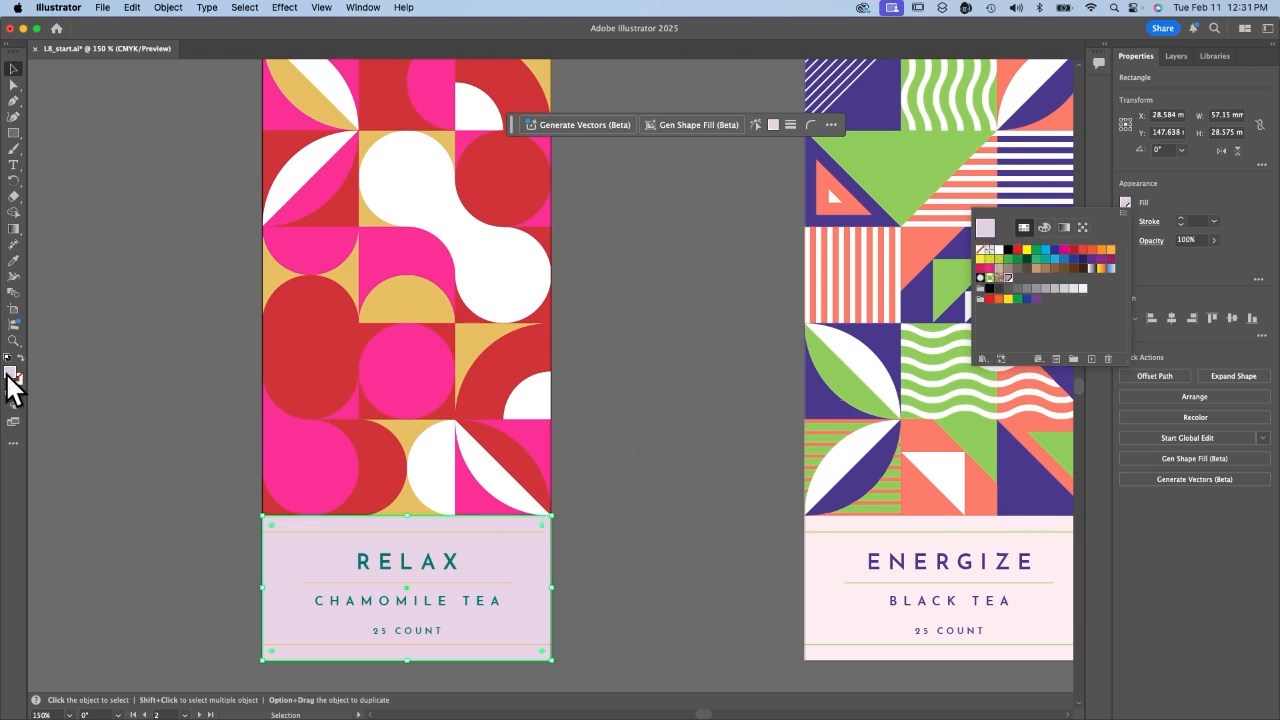
double_click(1016, 279)
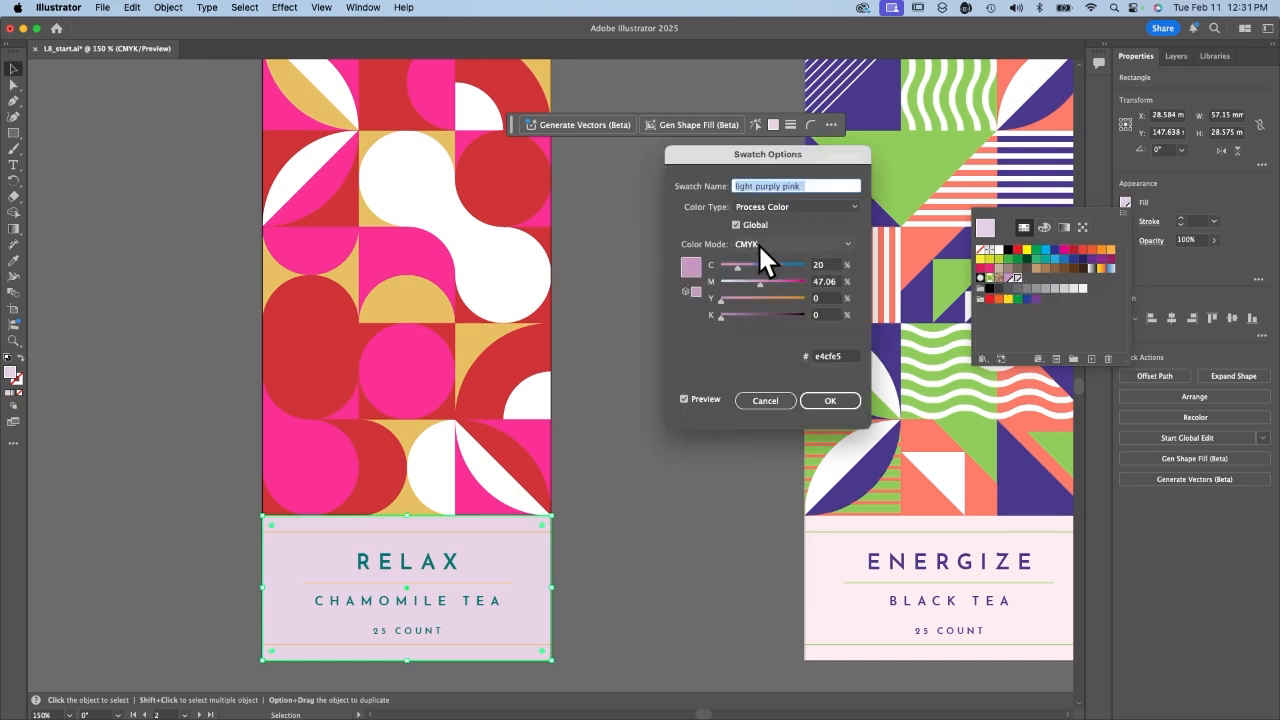
left_click(765, 400)
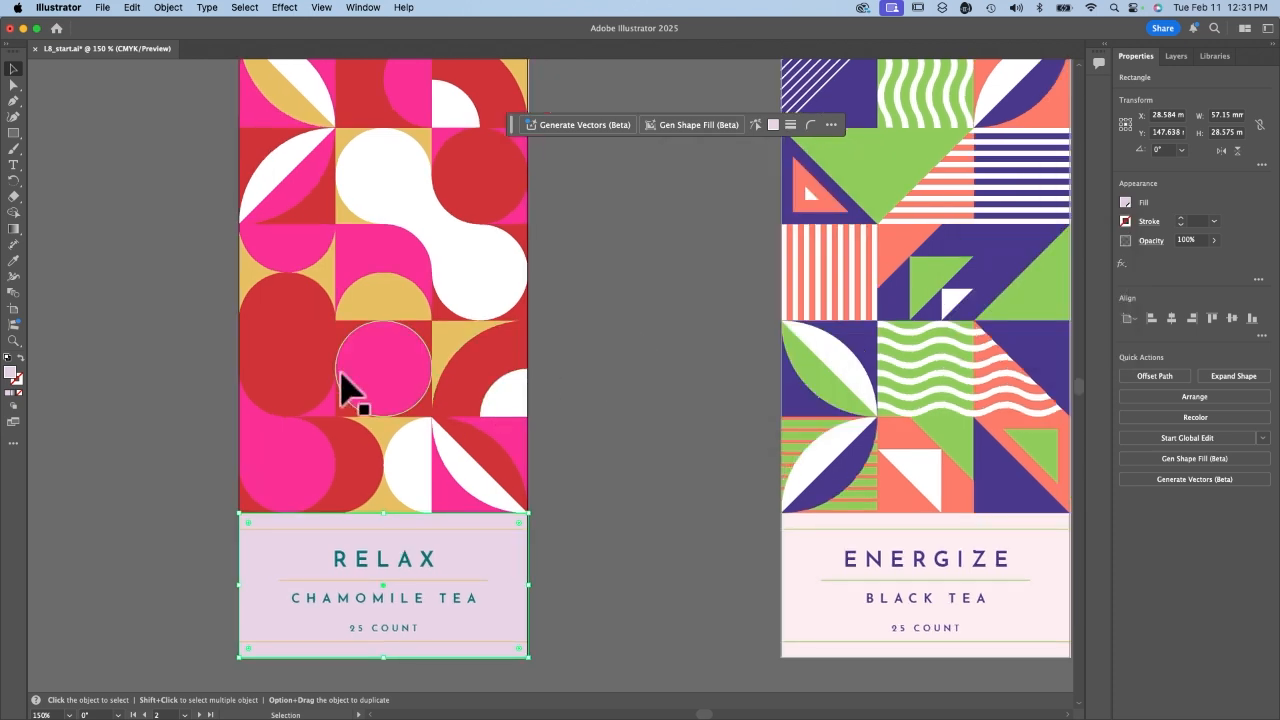
left_click(675, 323)
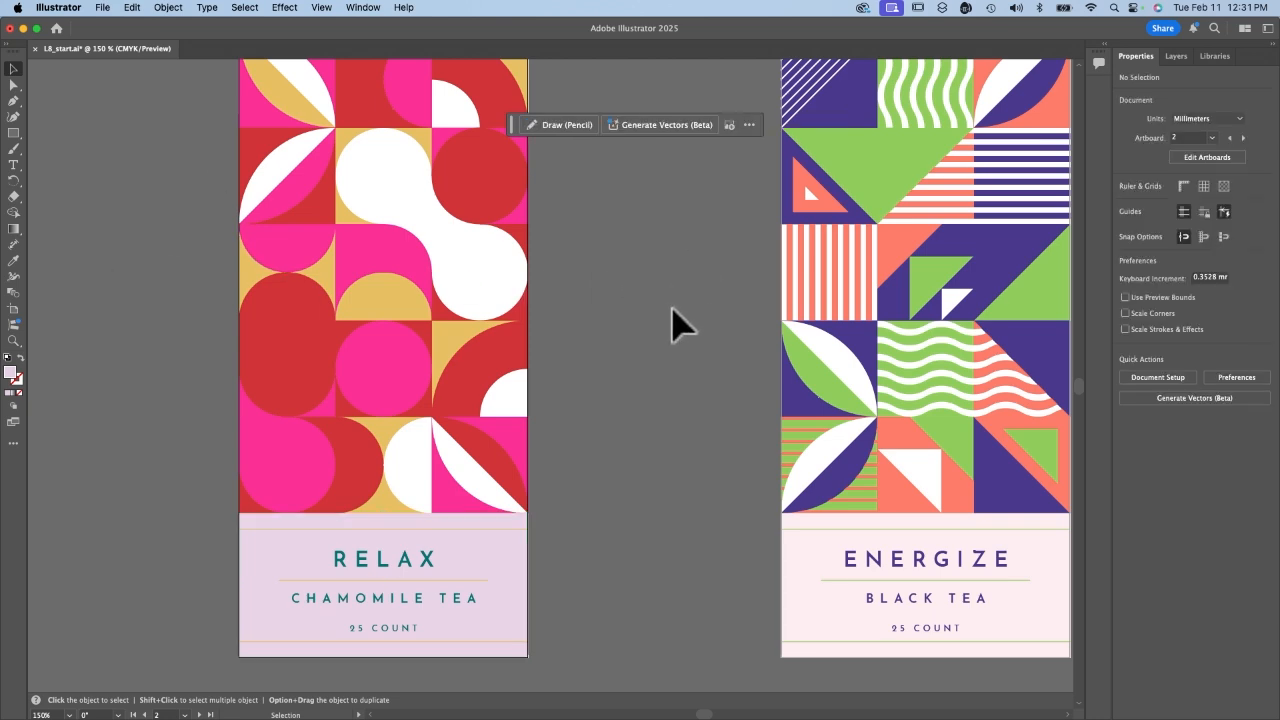
Recolor the green triangle on the Energize label with the Eyedropper, sampling the Focus label's light gray and orange
scroll(673, 323, "up", 3)
scroll(673, 323, "right", 3)
scroll(673, 323, "down", 3)
scroll(673, 323, "right", 5)
scroll(673, 323, "up", 3)
scroll(673, 323, "right", 4)
scroll(673, 323, "down", 2)
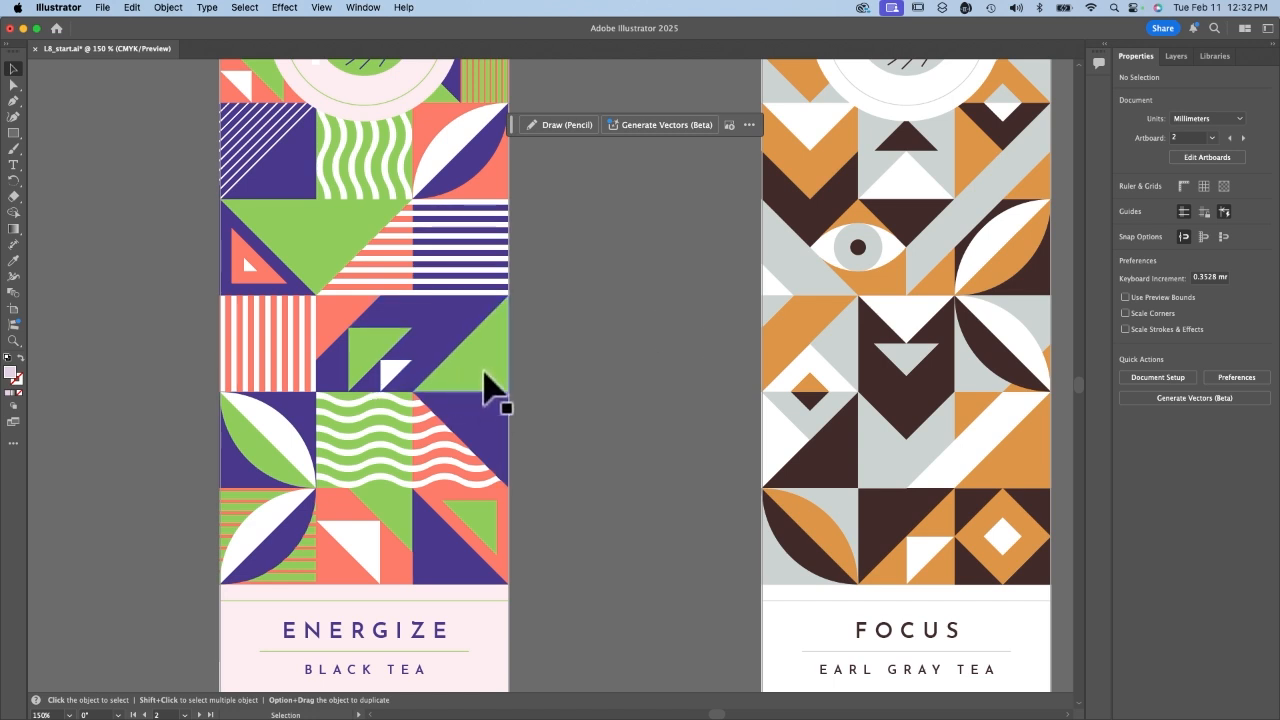
left_click(482, 373)
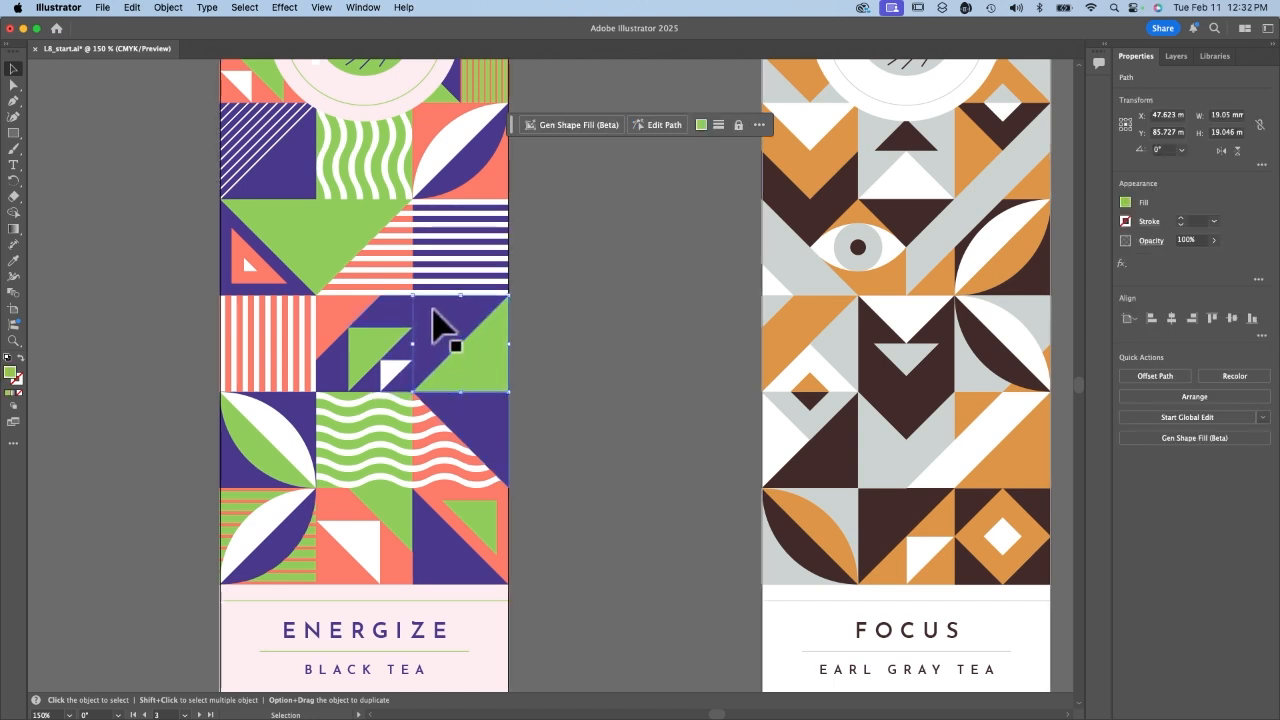
left_click(13, 260)
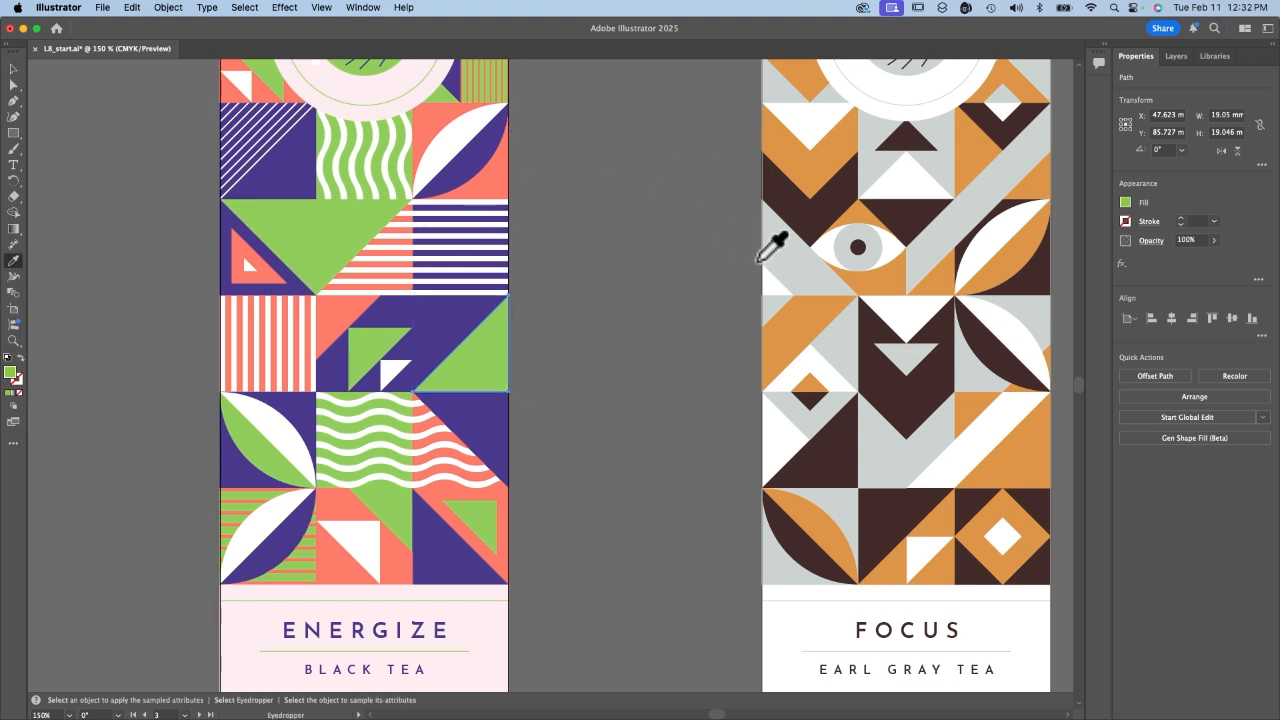
left_click(877, 249)
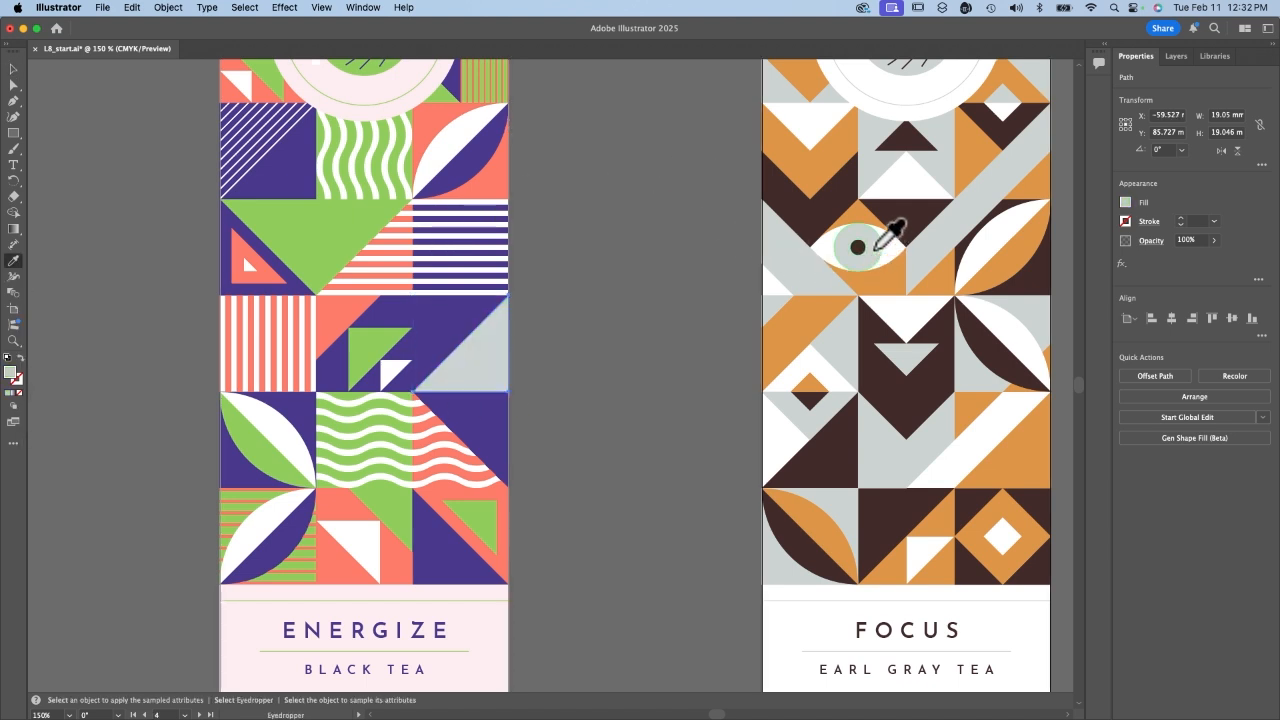
left_click(795, 342)
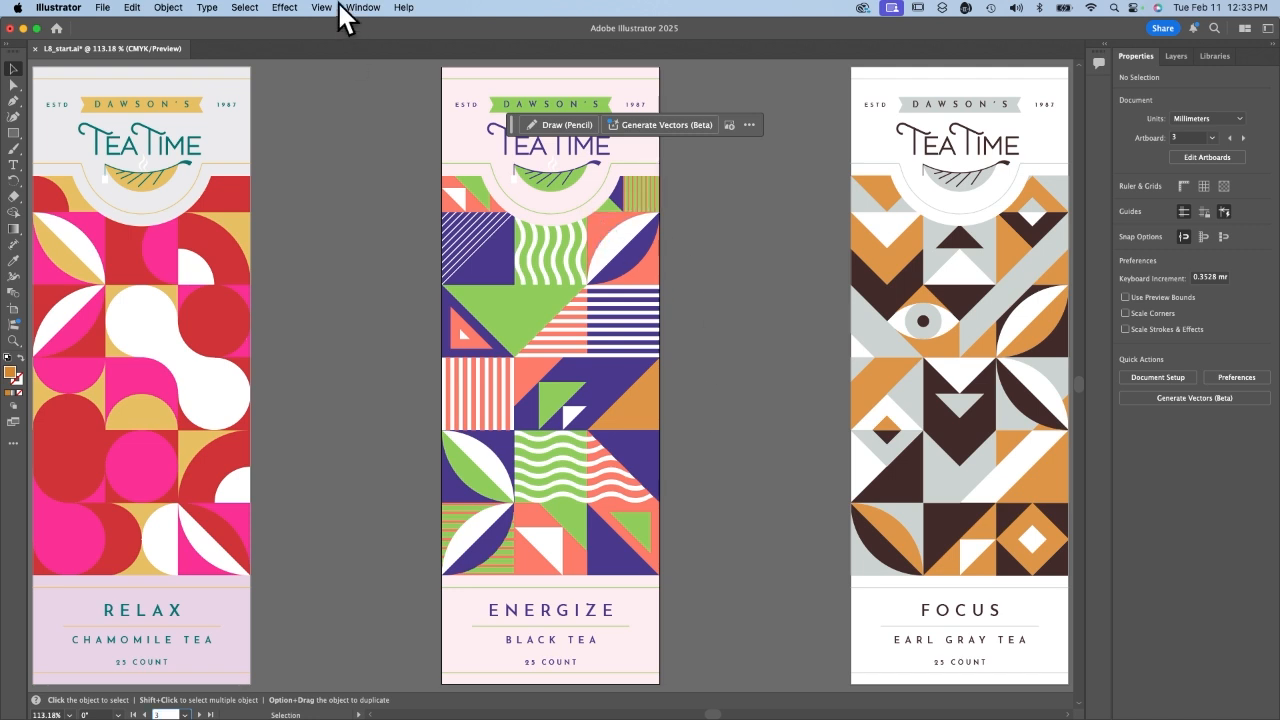
Display the Color Guide and fill the Energize label's orange triangle with the blue from its harmony group
left_click(369, 4)
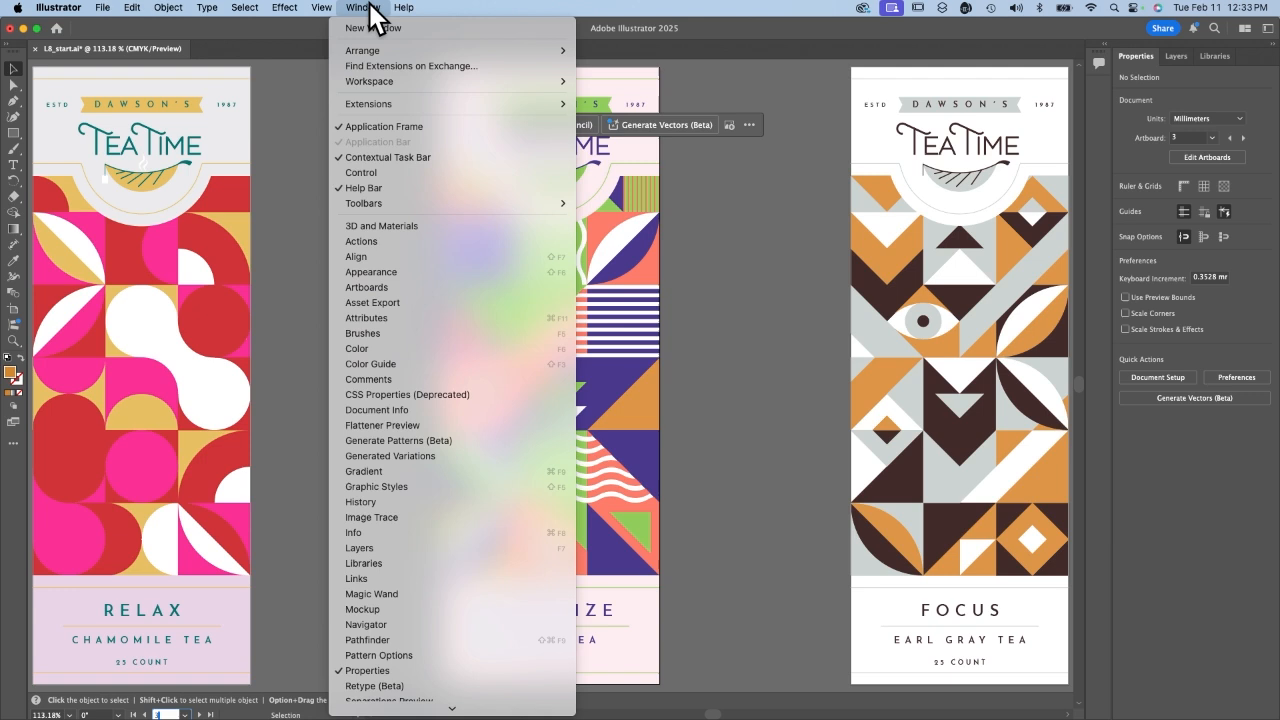
left_click(421, 364)
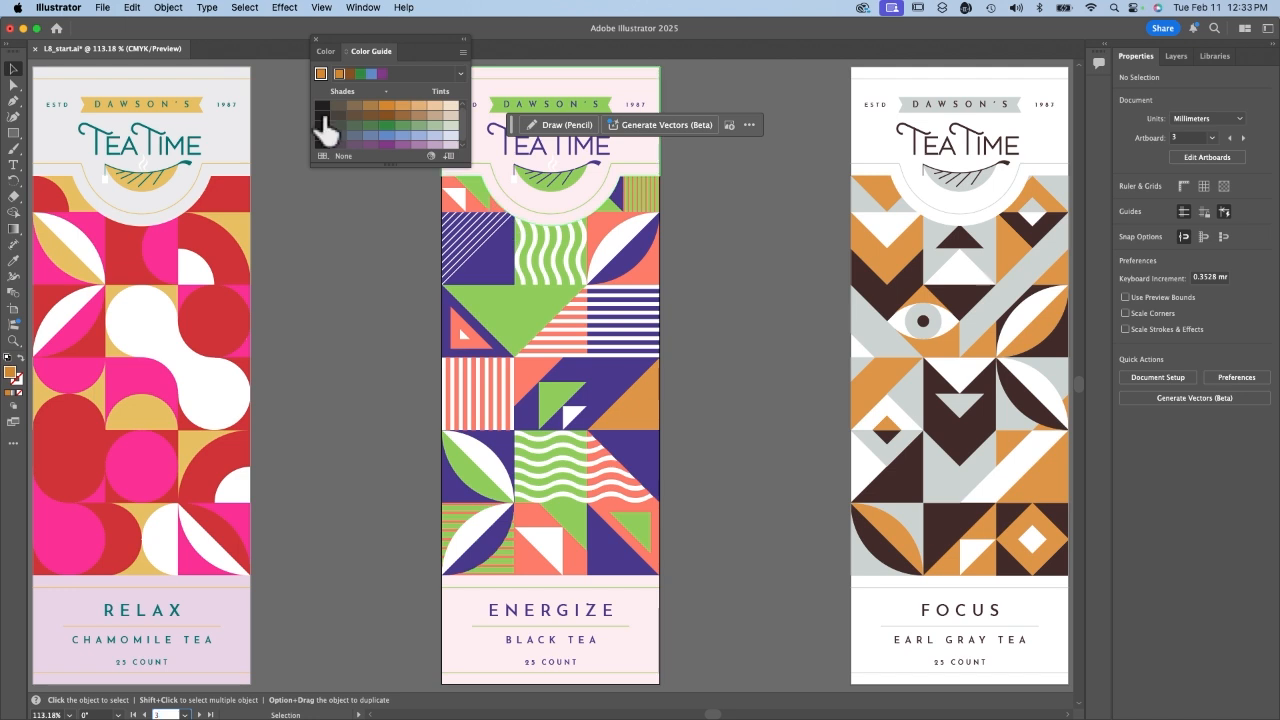
left_click(383, 74)
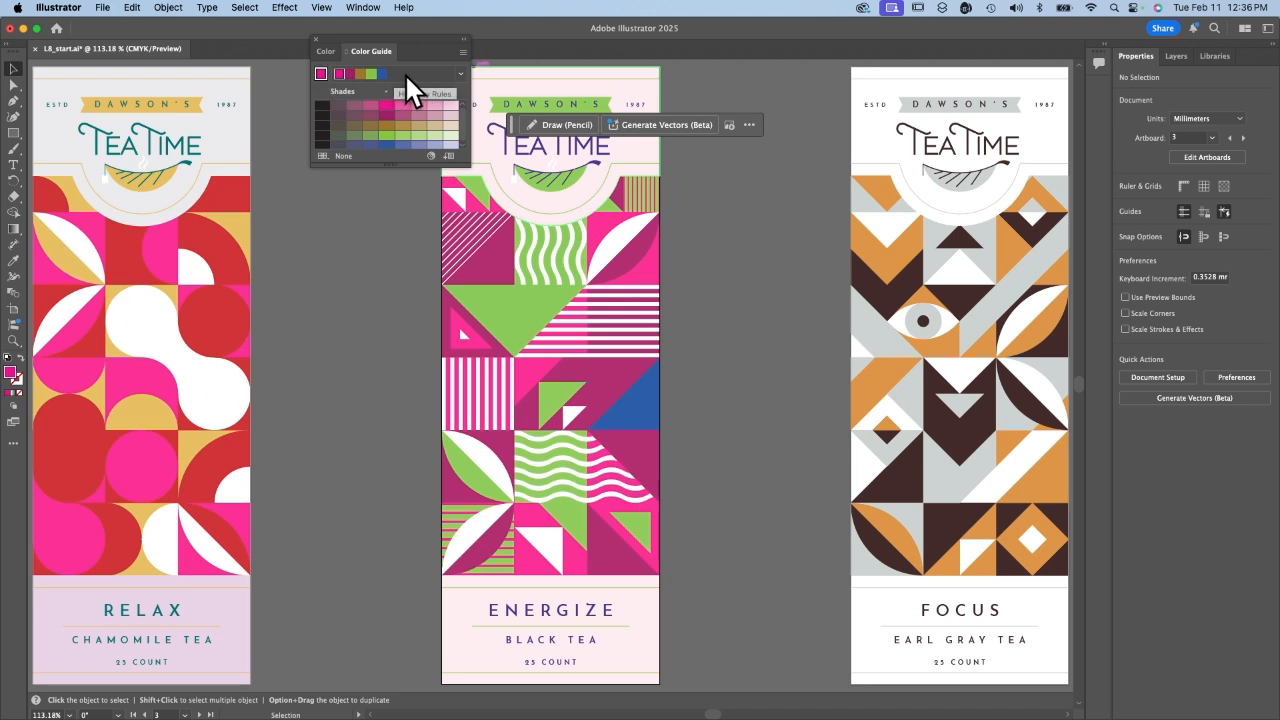
Try the Monochromatic and High Contrast 4 harmony rules for the pink base color in the Color Guide
left_click(459, 74)
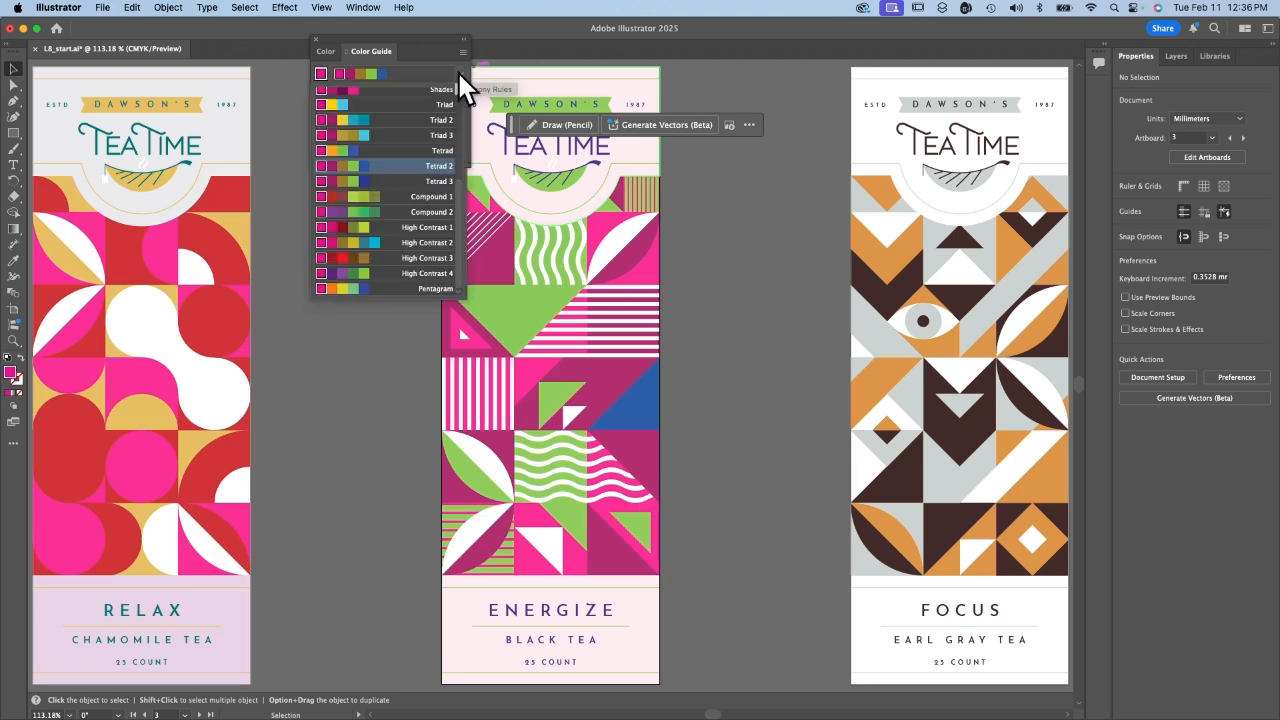
scroll(403, 187, "up", 3)
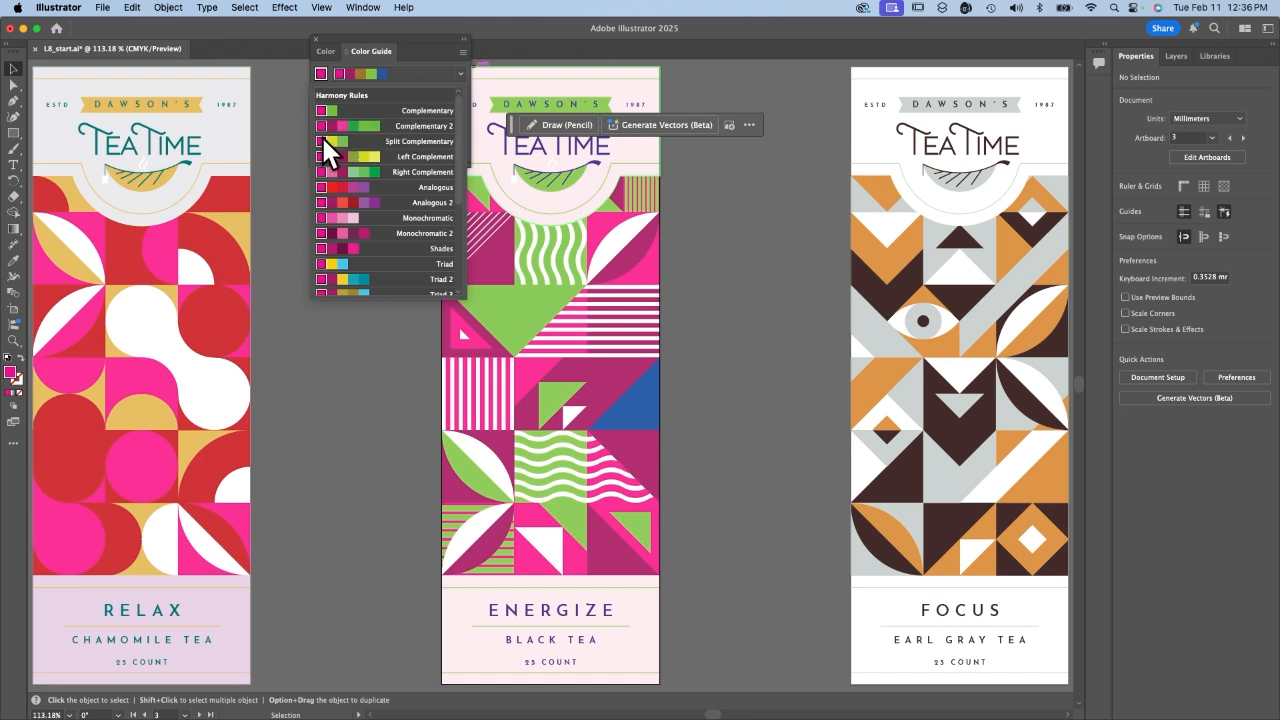
left_click(388, 219)
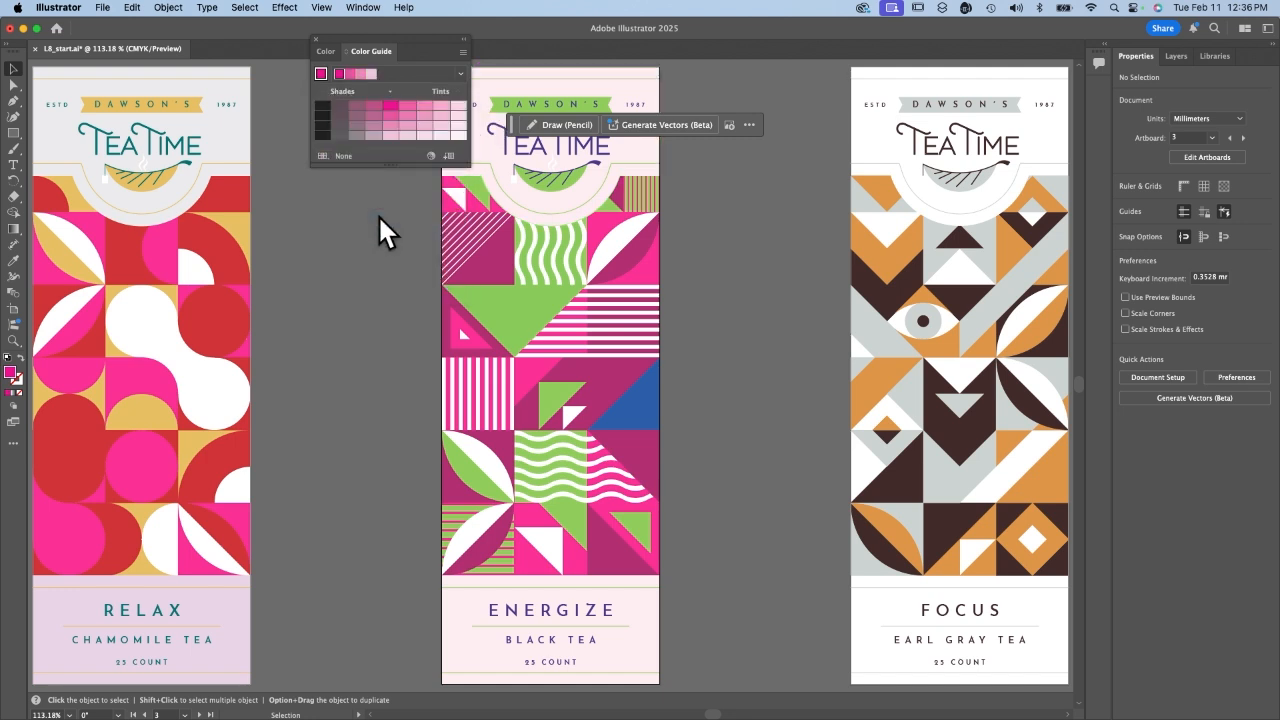
left_click(461, 74)
scroll(433, 215, "down", 2)
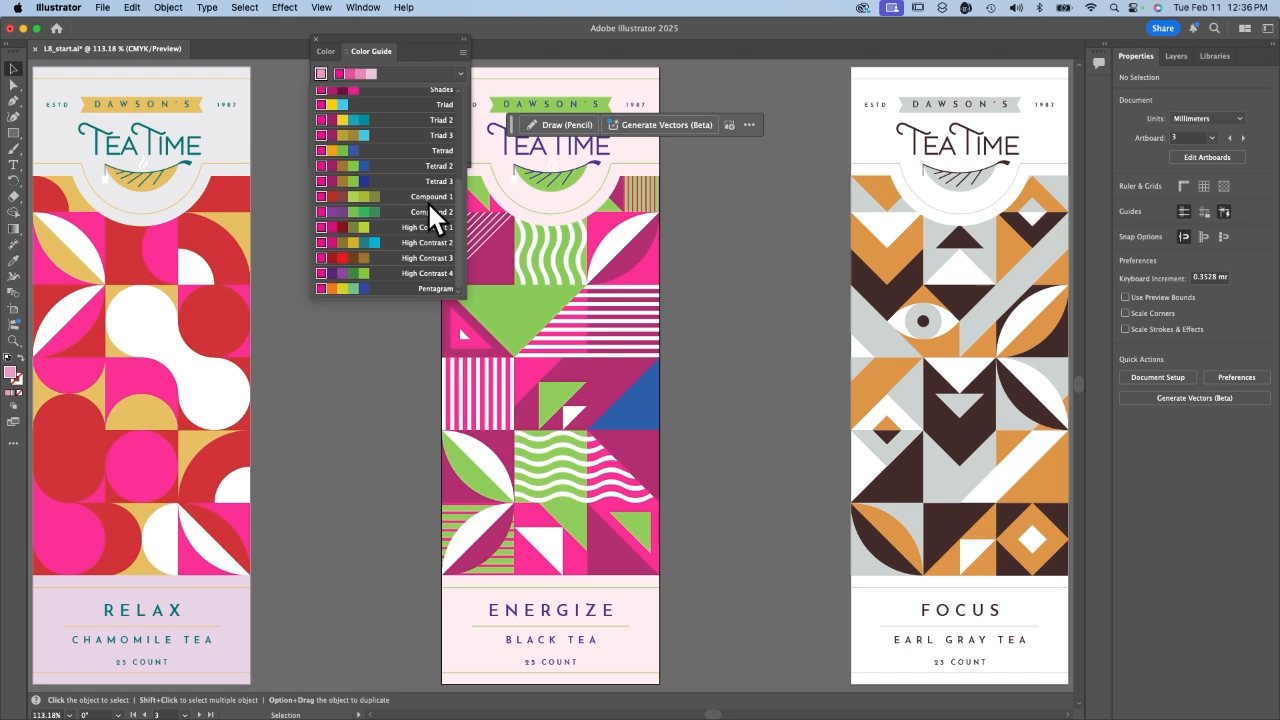
left_click(428, 273)
Set the Color Guide's harmony rule to Tetrad 3, undo the Energize triangle's last color change and close the guide
left_click(460, 73)
scroll(414, 203, "up", 5)
scroll(414, 203, "down", 5)
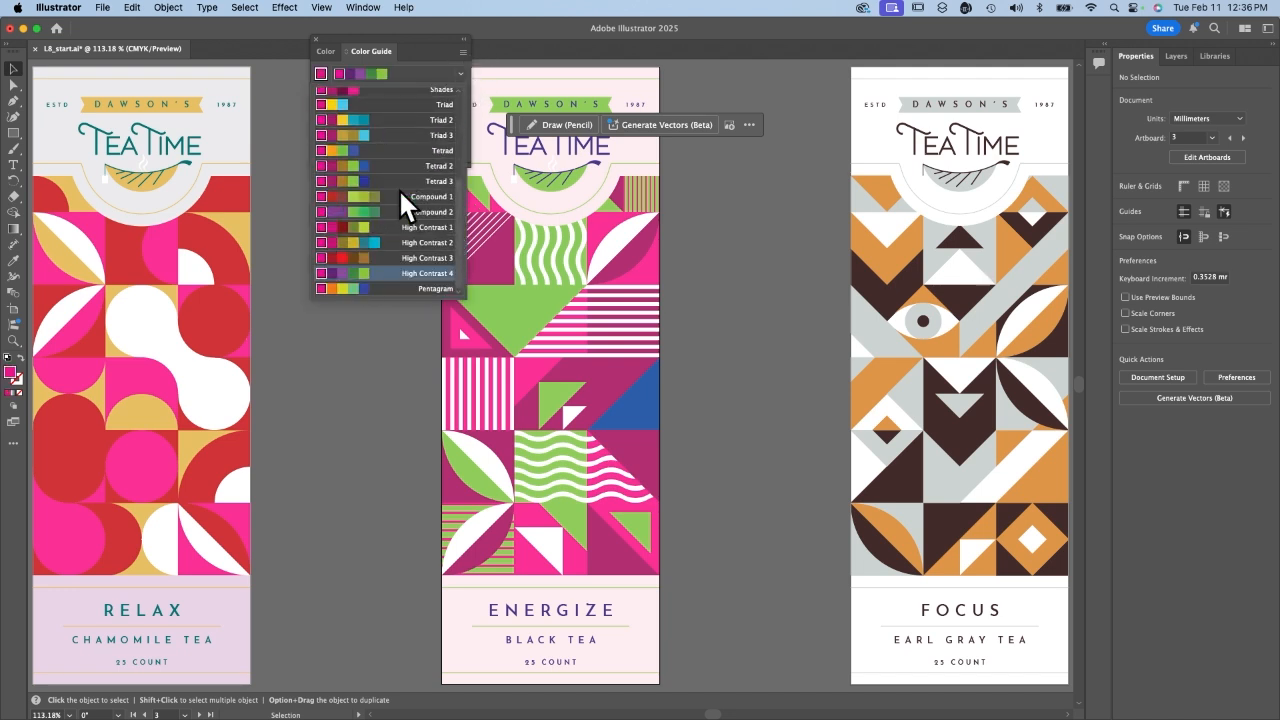
left_click(361, 181)
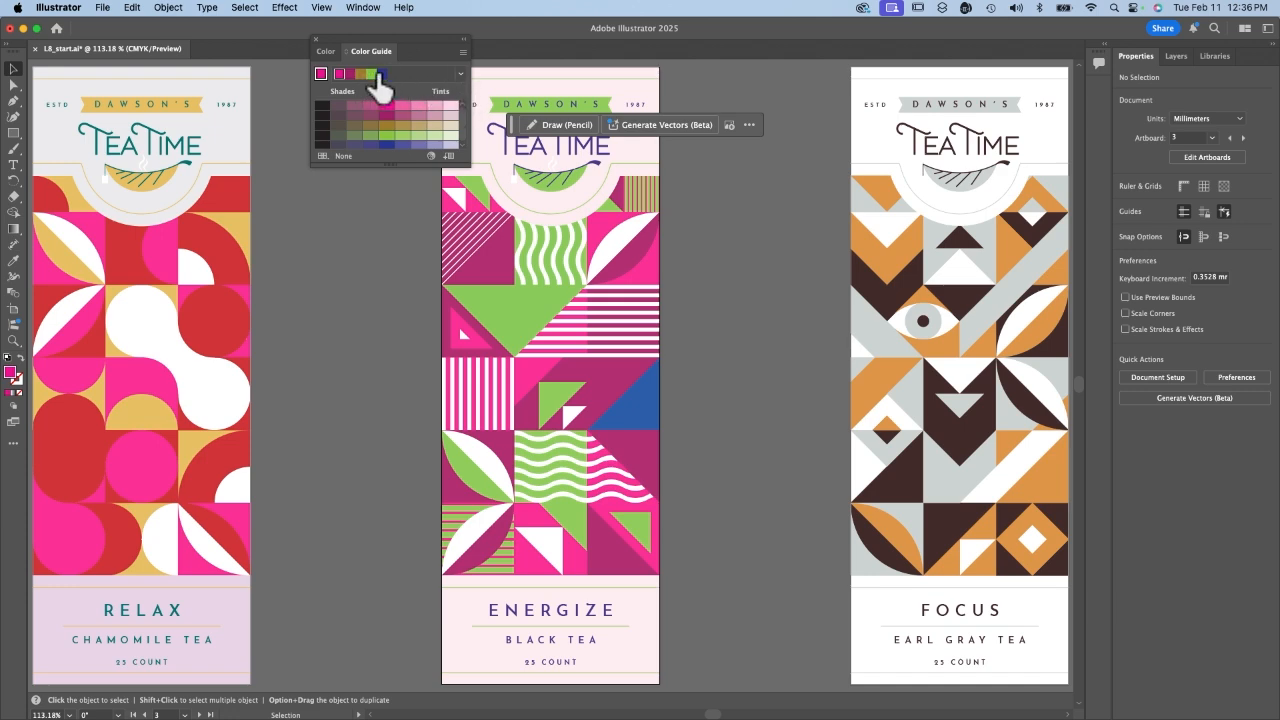
key("super+z")
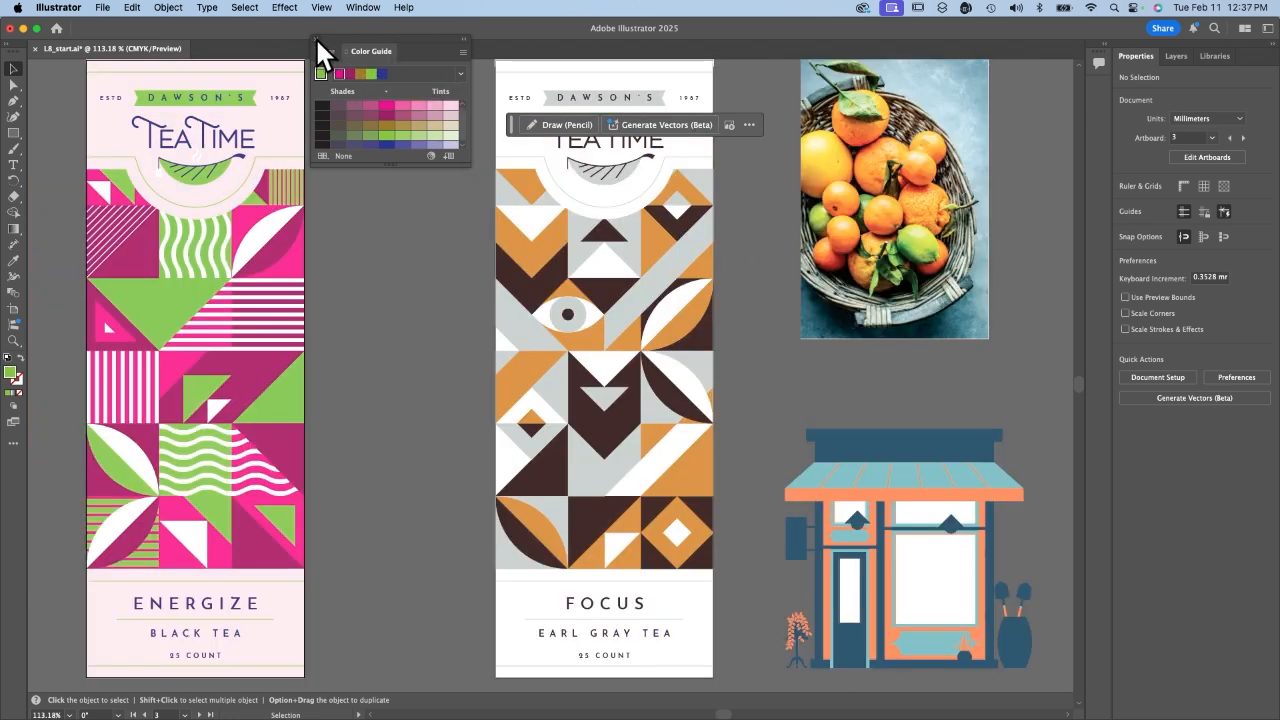
left_click(315, 37)
Move the contextual task bar off the Focus label and select all artwork on that artboard
scroll(812, 291, "right", 5)
scroll(812, 291, "down", 1)
scroll(806, 276, "up", 1)
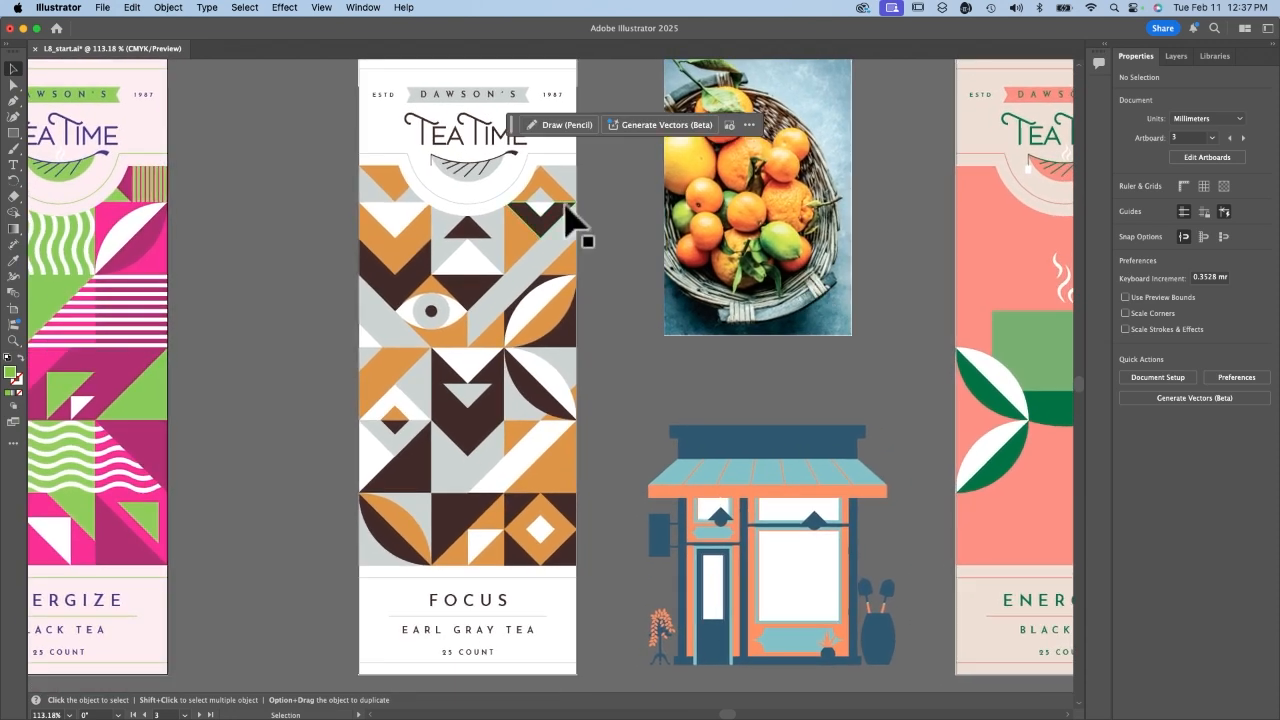
left_click_drag(519, 129, 659, 385)
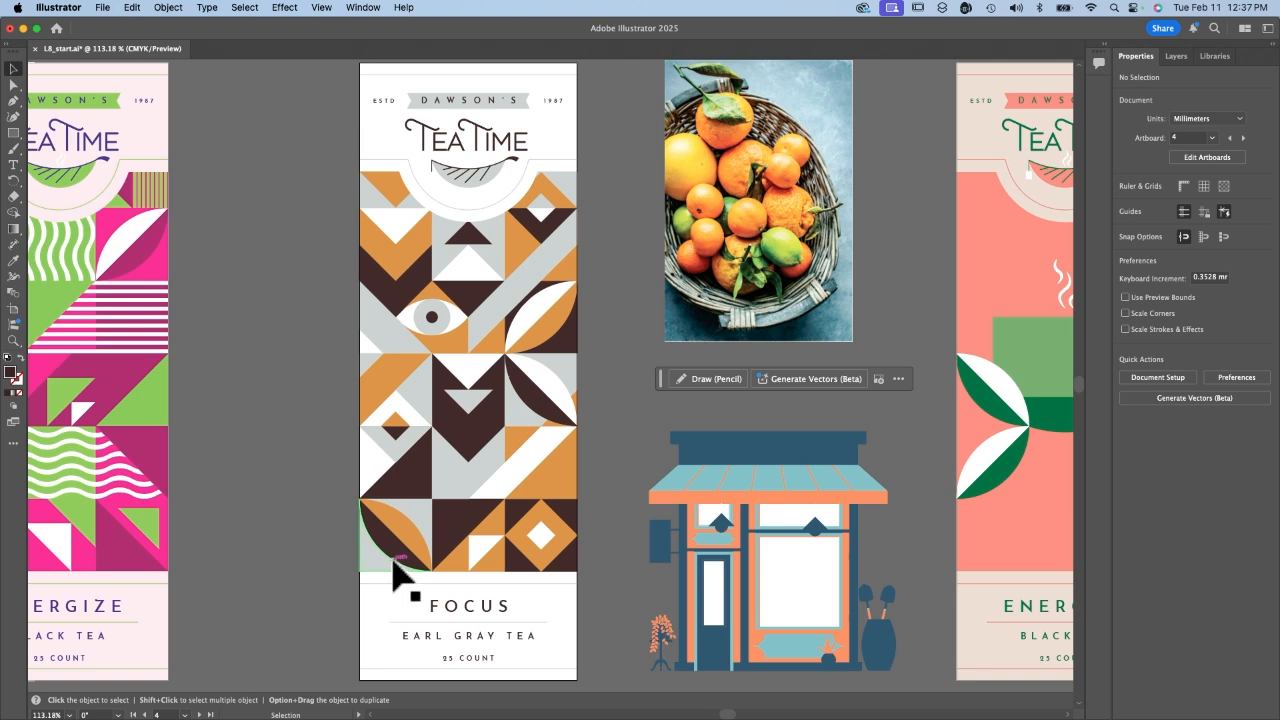
left_click(245, 8)
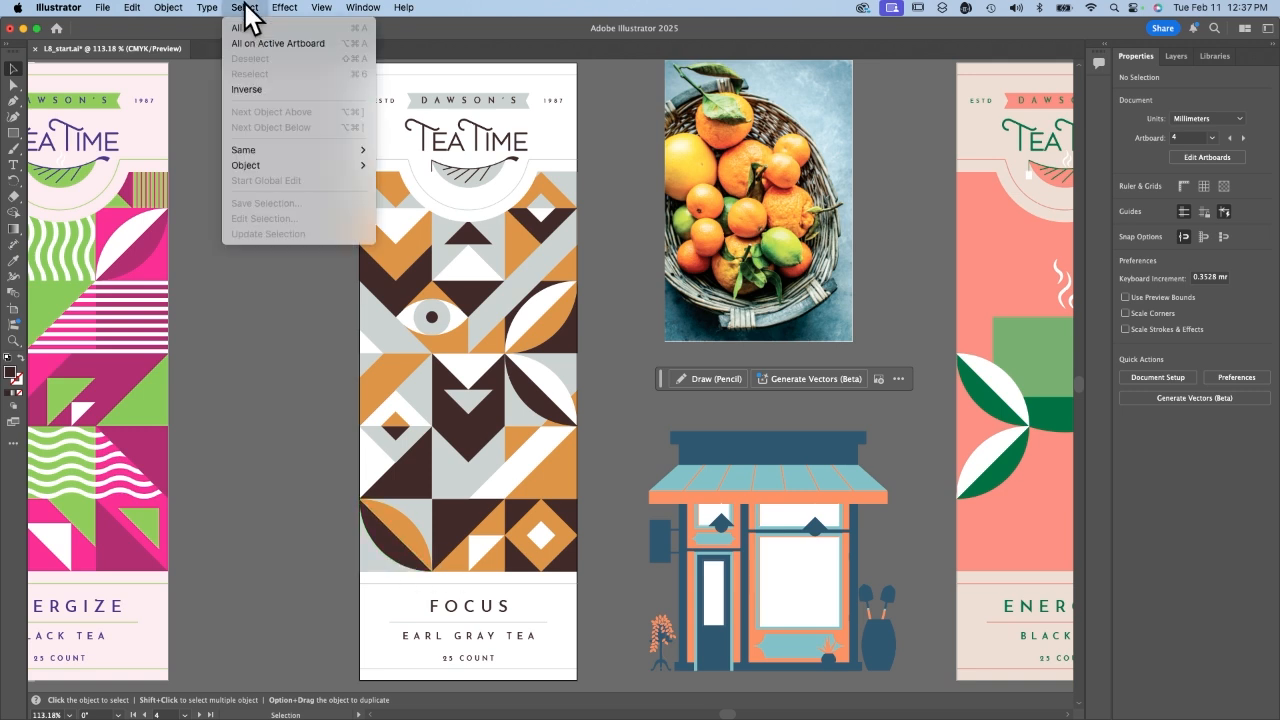
left_click(258, 43)
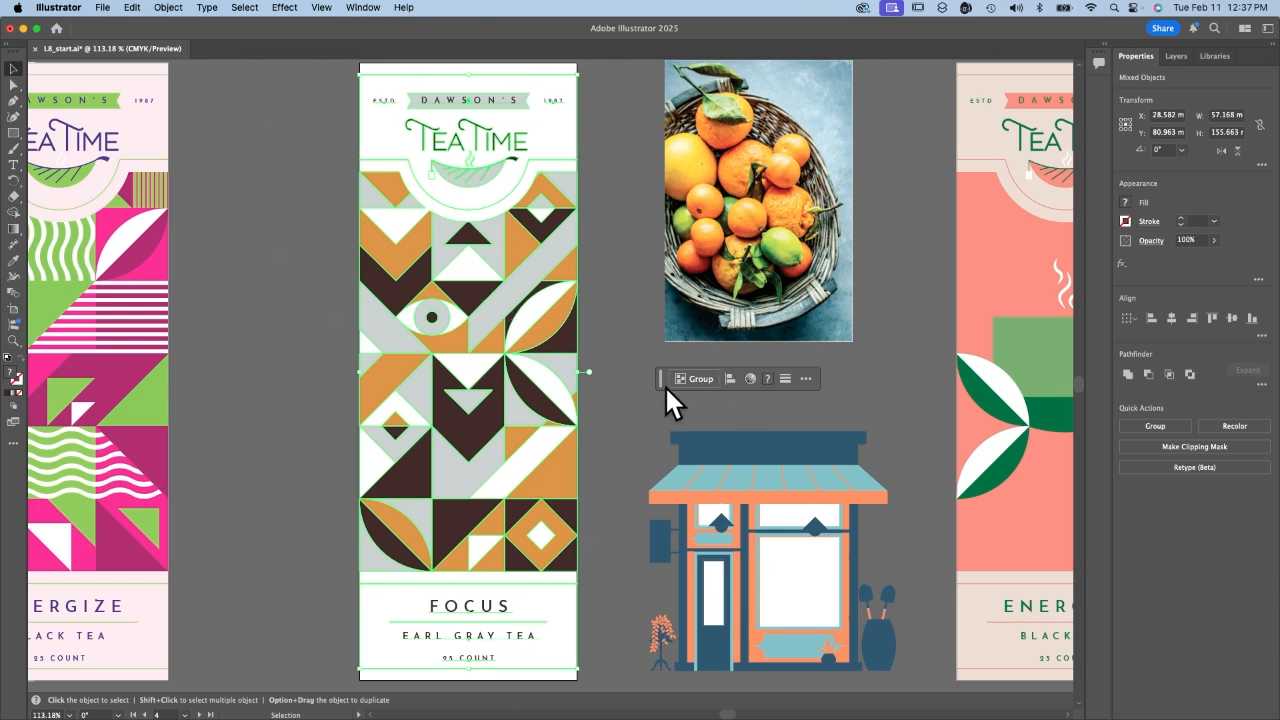
Recolor the Focus label by rotating its linked colors around the color wheel to navy, gold and purple
left_click(750, 378)
left_click_drag(715, 399, 672, 410)
left_click_drag(705, 360, 652, 374)
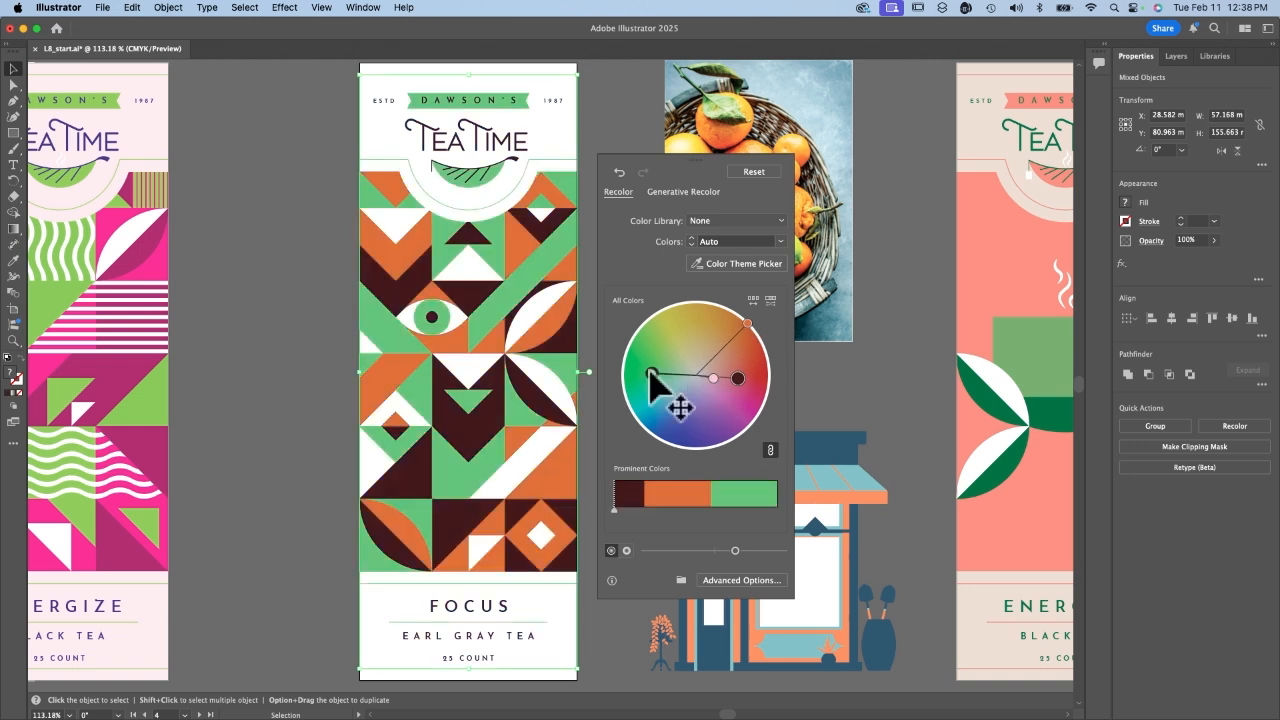
left_click_drag(651, 372, 692, 312)
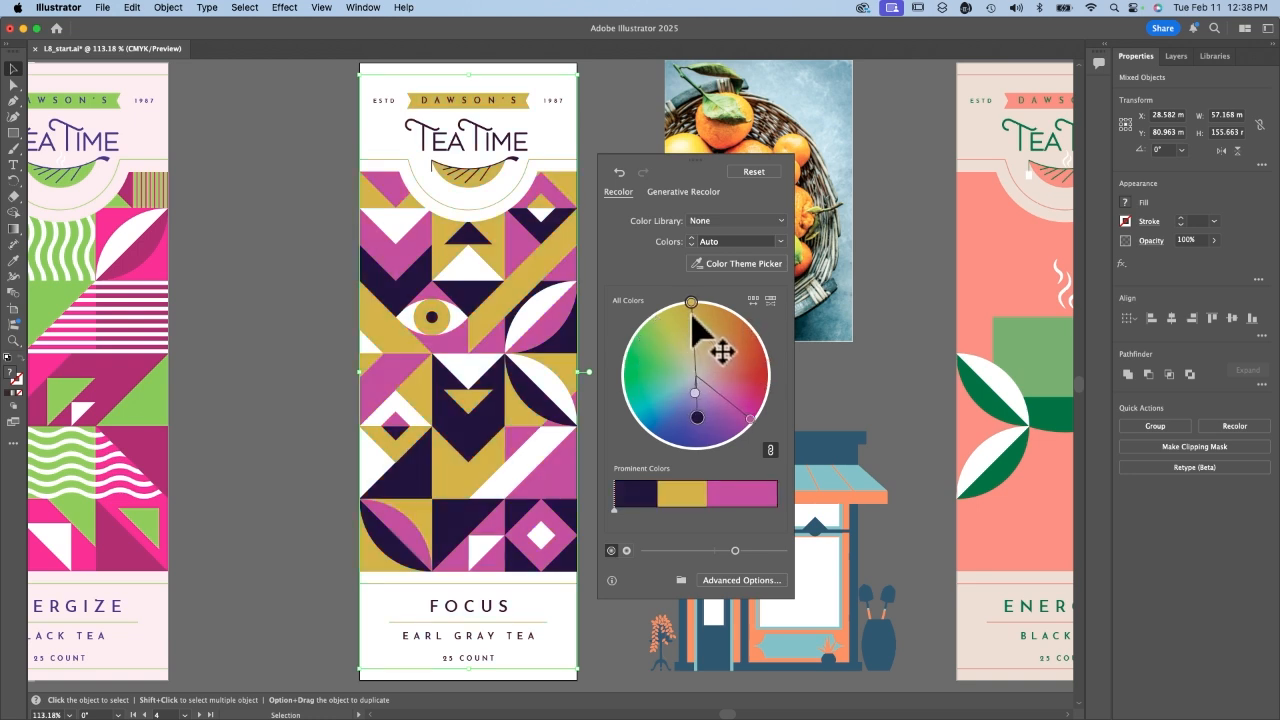
left_click_drag(697, 417, 682, 430)
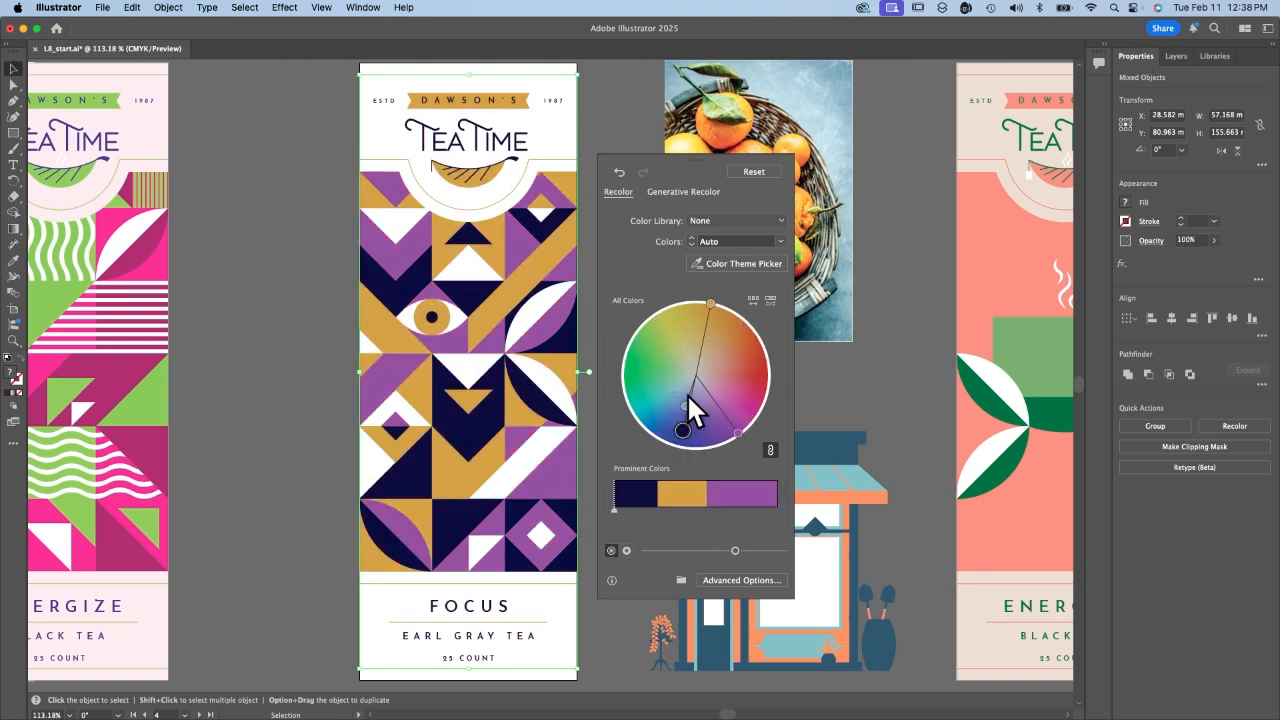
Unlink the harmony colors and shift the Focus label's individual colors on the wheel to green, navy and red
left_click(770, 449)
left_click_drag(685, 405, 651, 364)
left_click_drag(682, 433, 677, 432)
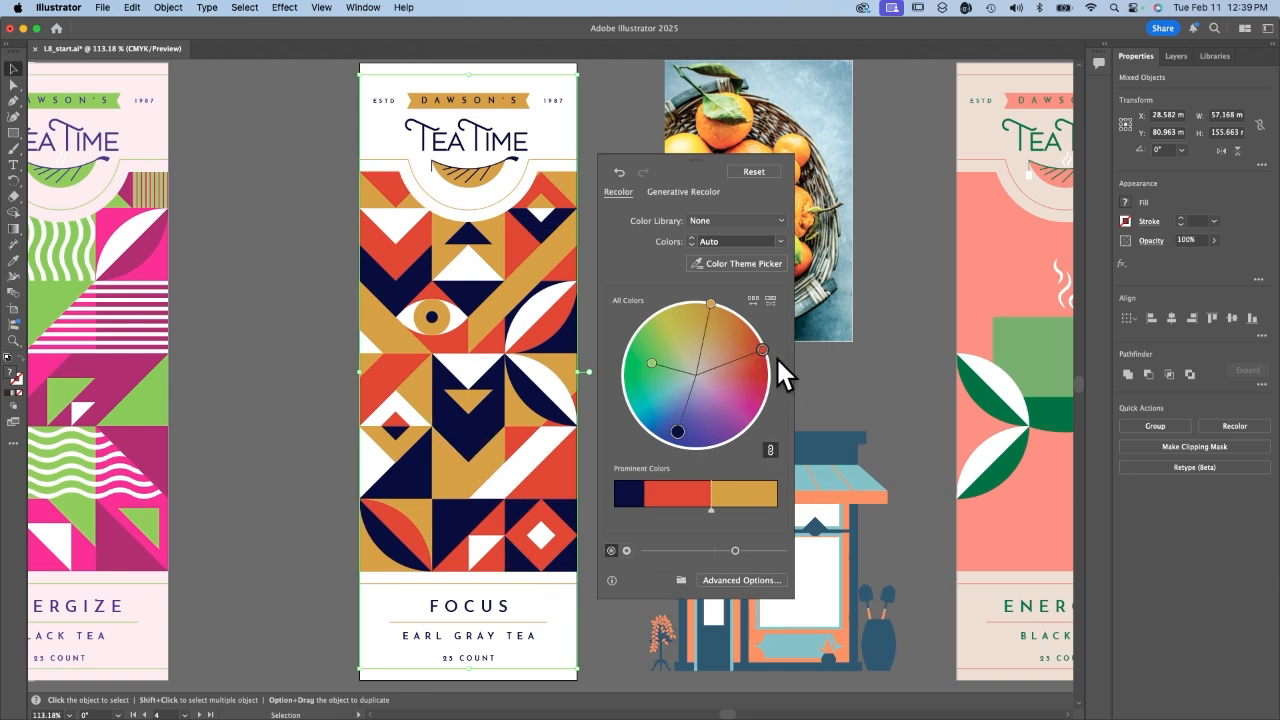
mouse_move(765, 348)
left_mouse_down()
mouse_move(702, 421)
mouse_move(666, 419)
mouse_move(657, 372)
mouse_move(646, 395)
mouse_move(771, 391)
mouse_move(766, 370)
left_mouse_up()
Limit the Focus label's recoloring to the Bright color library
left_click(780, 220)
mouse_move(766, 334)
left_click(850, 330)
Recolor the Focus label with the Color Theme Picker, sampling the fruit basket photo and part of the storefront illustration
left_click(740, 263)
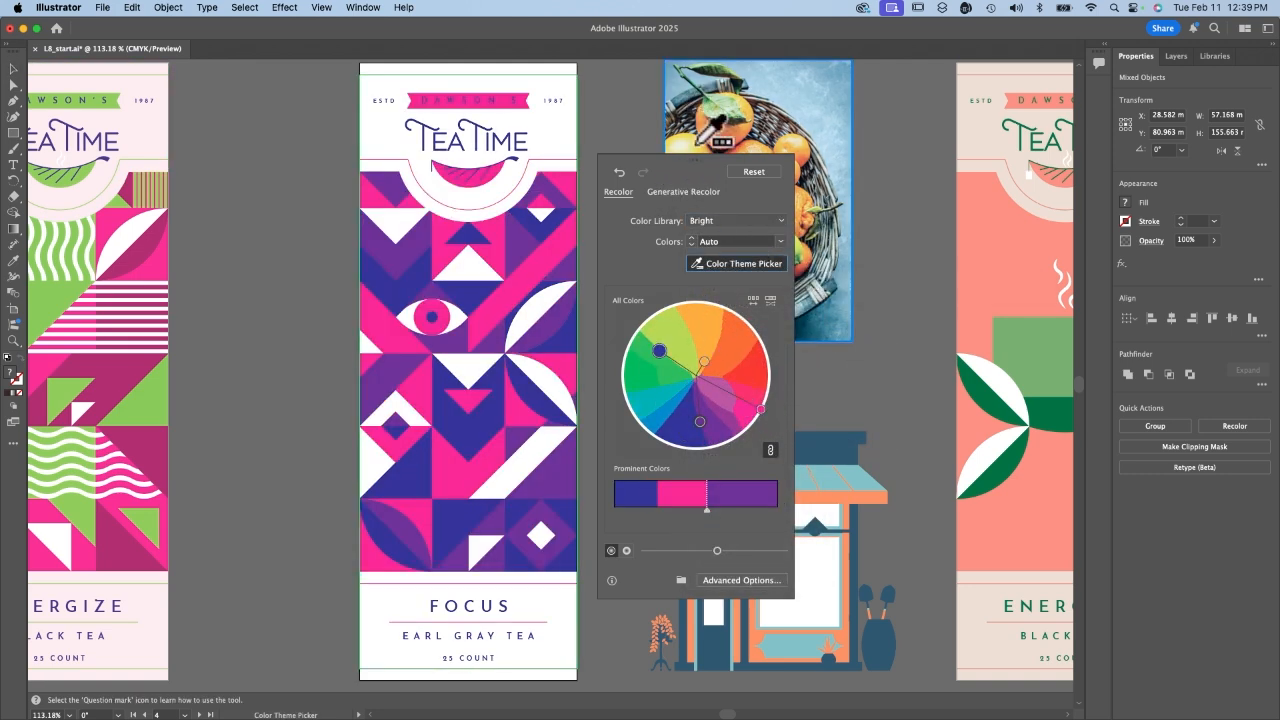
left_click(810, 134)
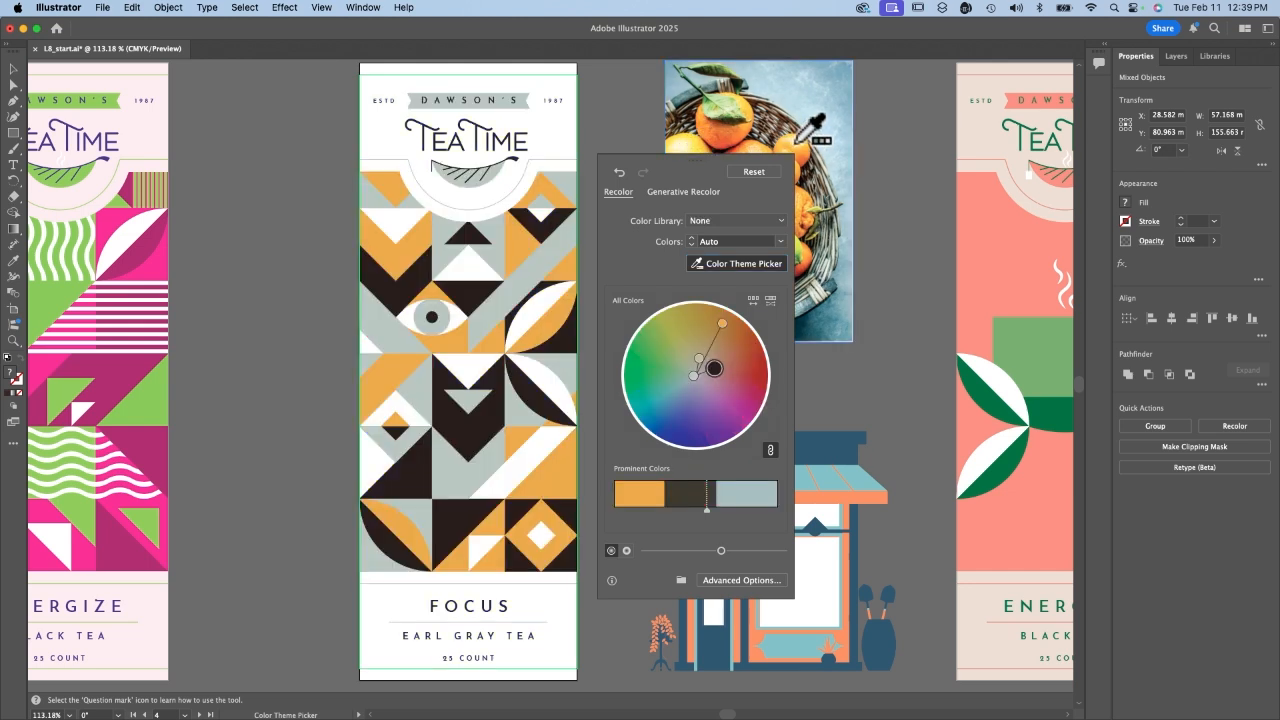
left_click_drag(664, 161, 170, 130)
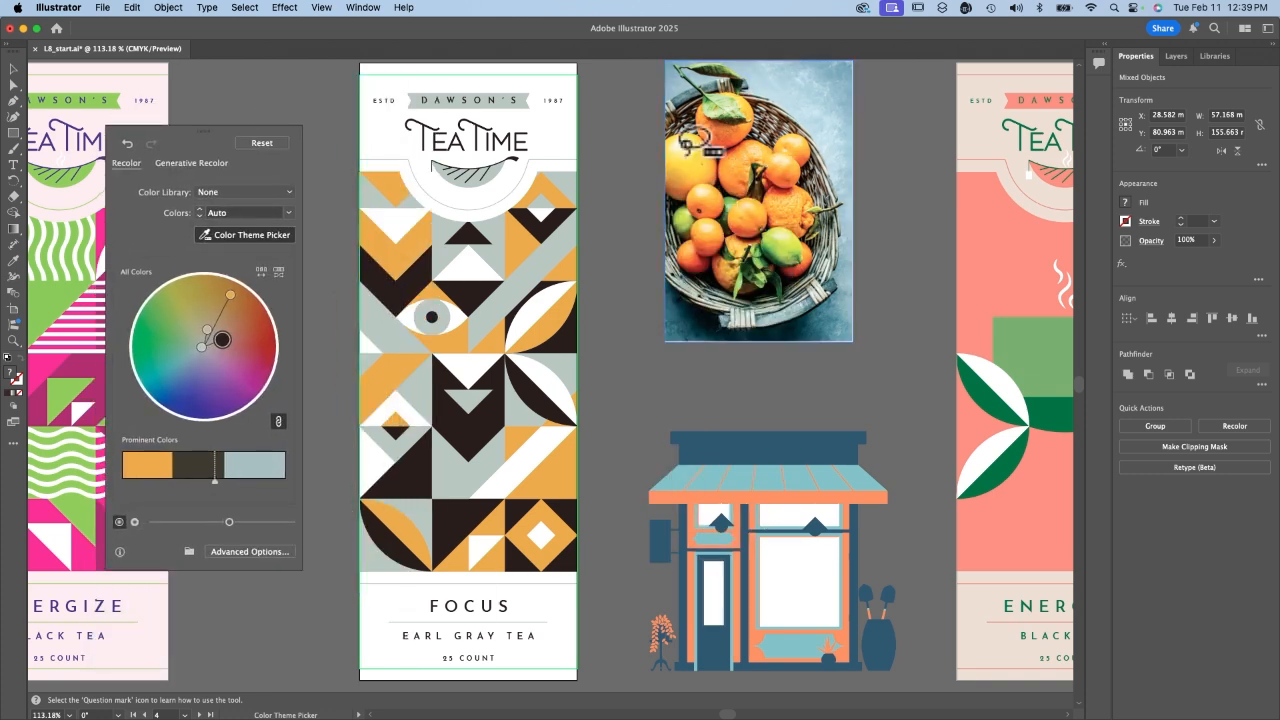
left_click(242, 234)
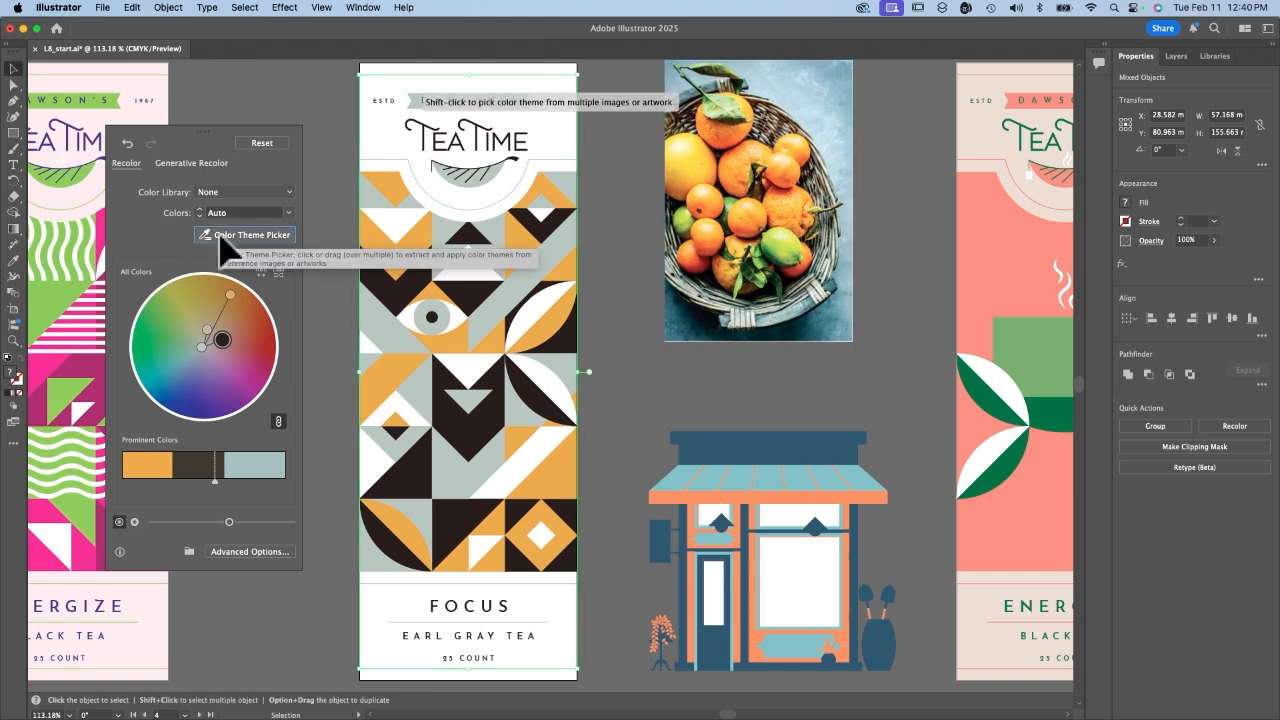
mouse_move(798, 520)
left_mouse_down()
mouse_move(754, 563)
mouse_move(790, 536)
left_mouse_up()
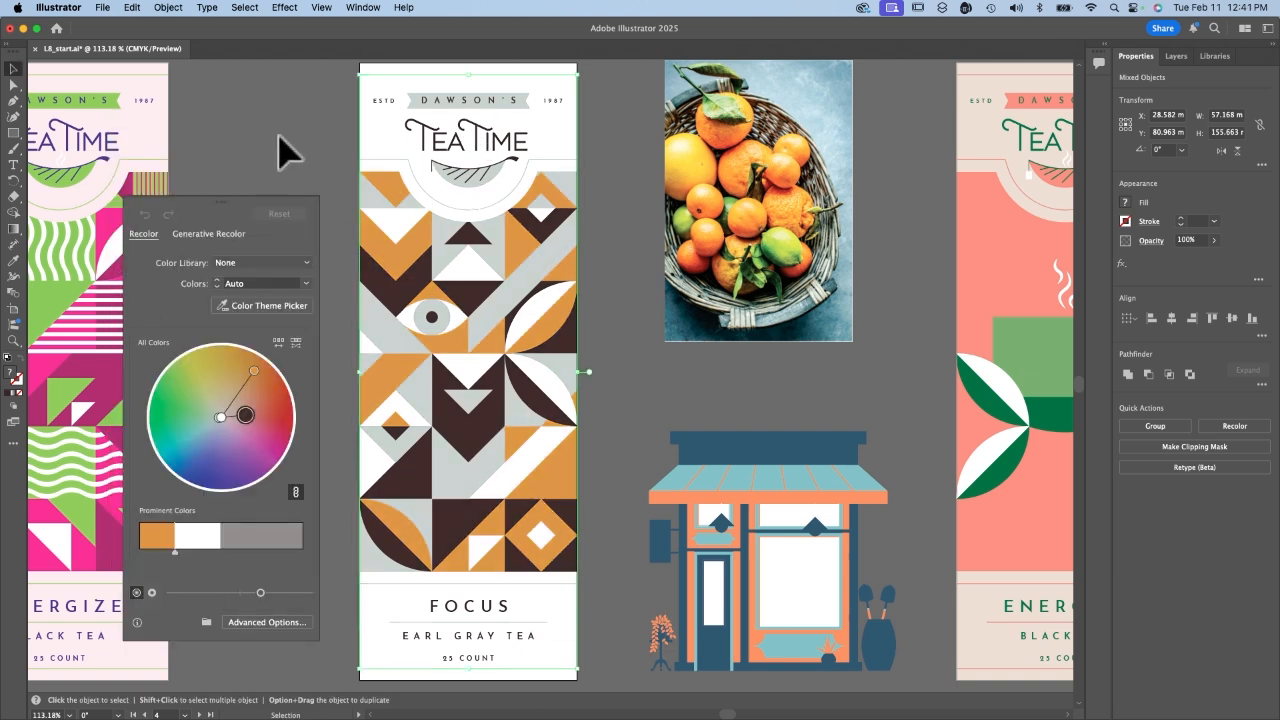
Generate recolor variations of the Focus label from the prompt "atlanta at night driving down the highway, city lights and cars"
left_click(198, 232)
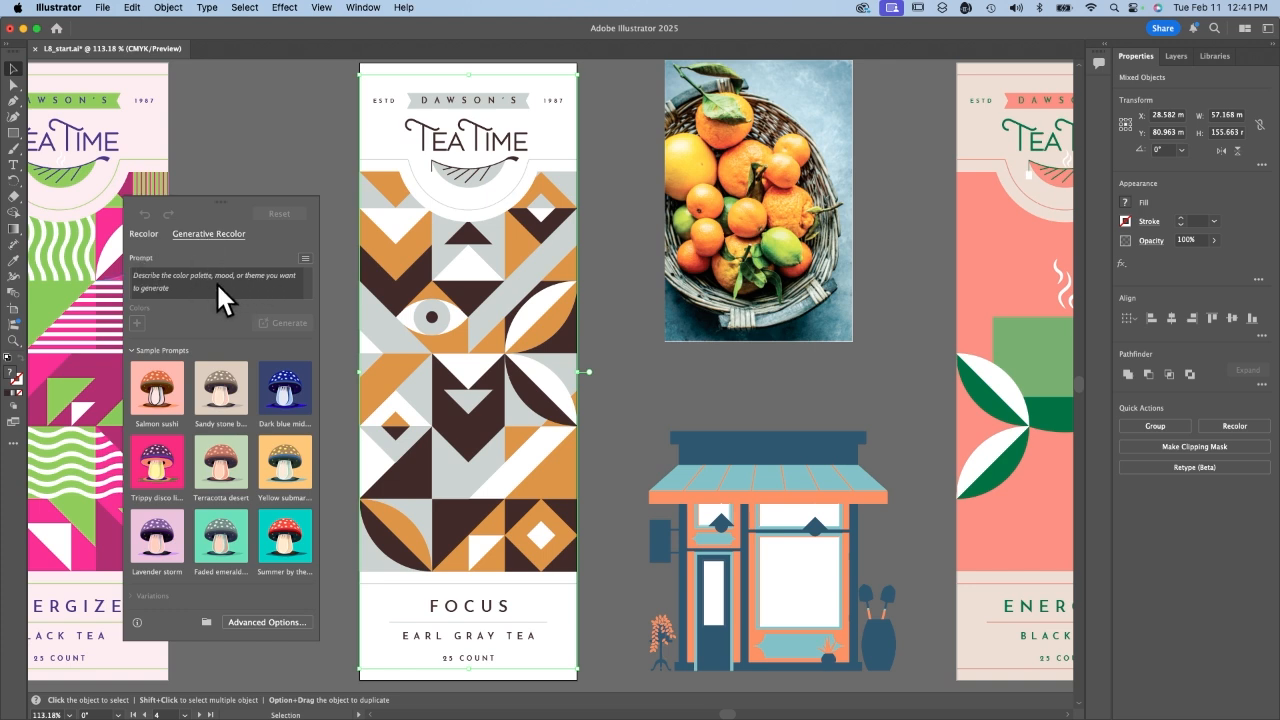
left_click(217, 283)
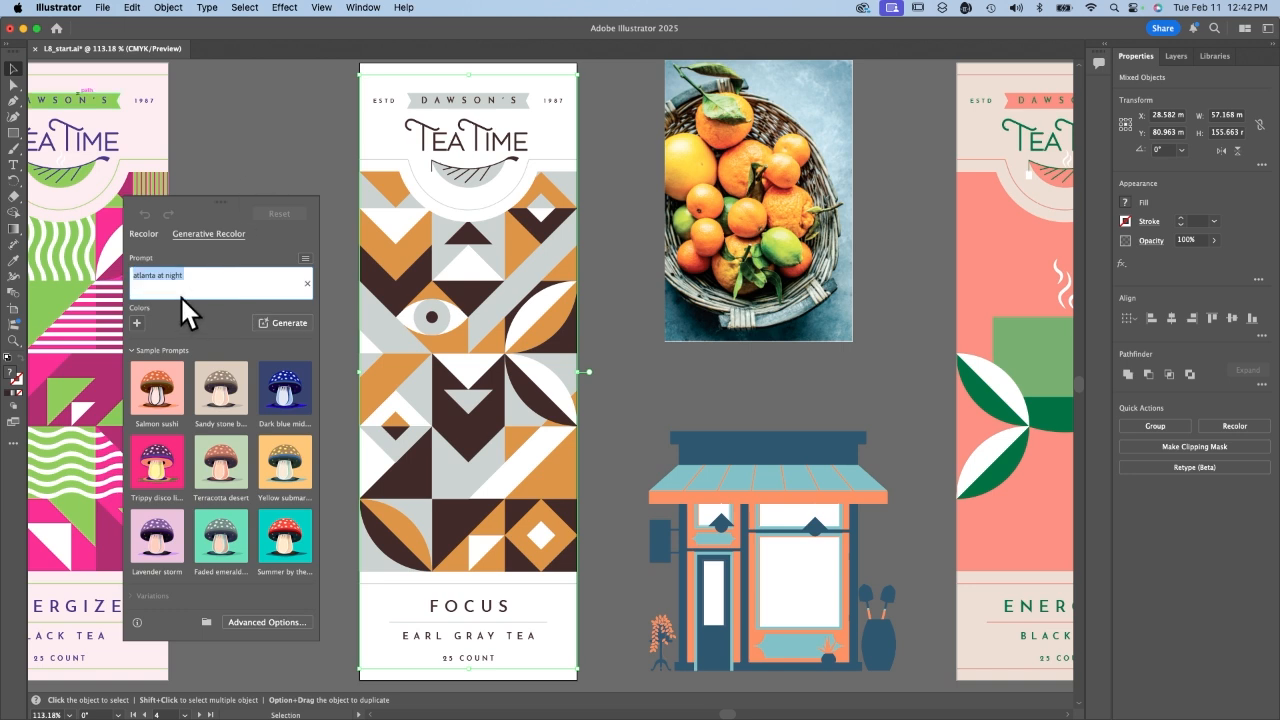
left_click(200, 285)
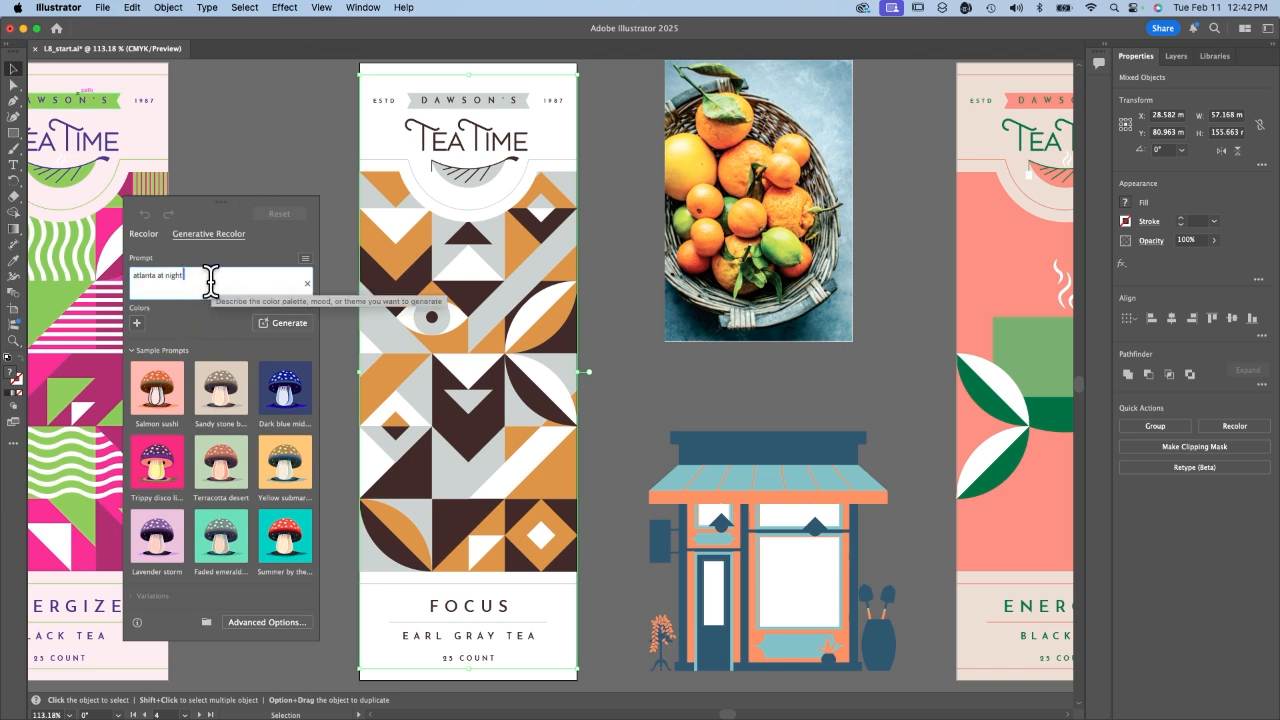
left_click(271, 320)
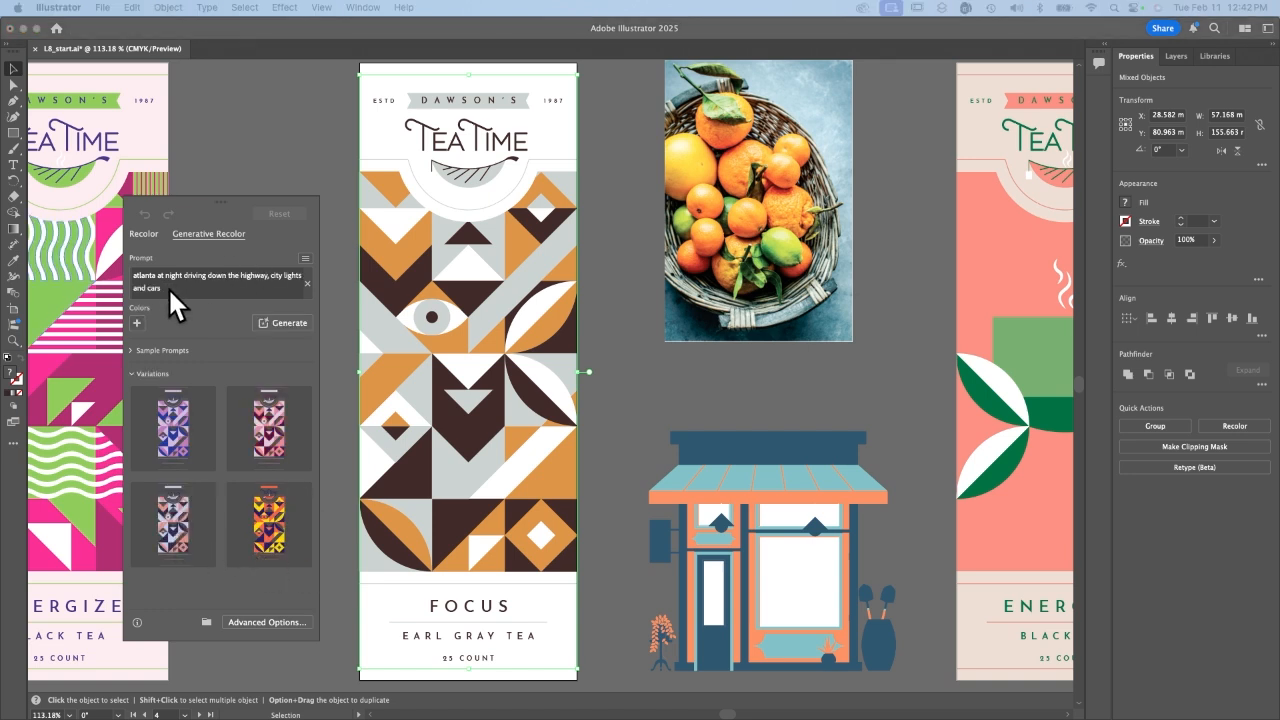
Generate more variations from the same prompt and apply the teal, red and blue one to the Focus label
left_click_drag(168, 287, 130, 271)
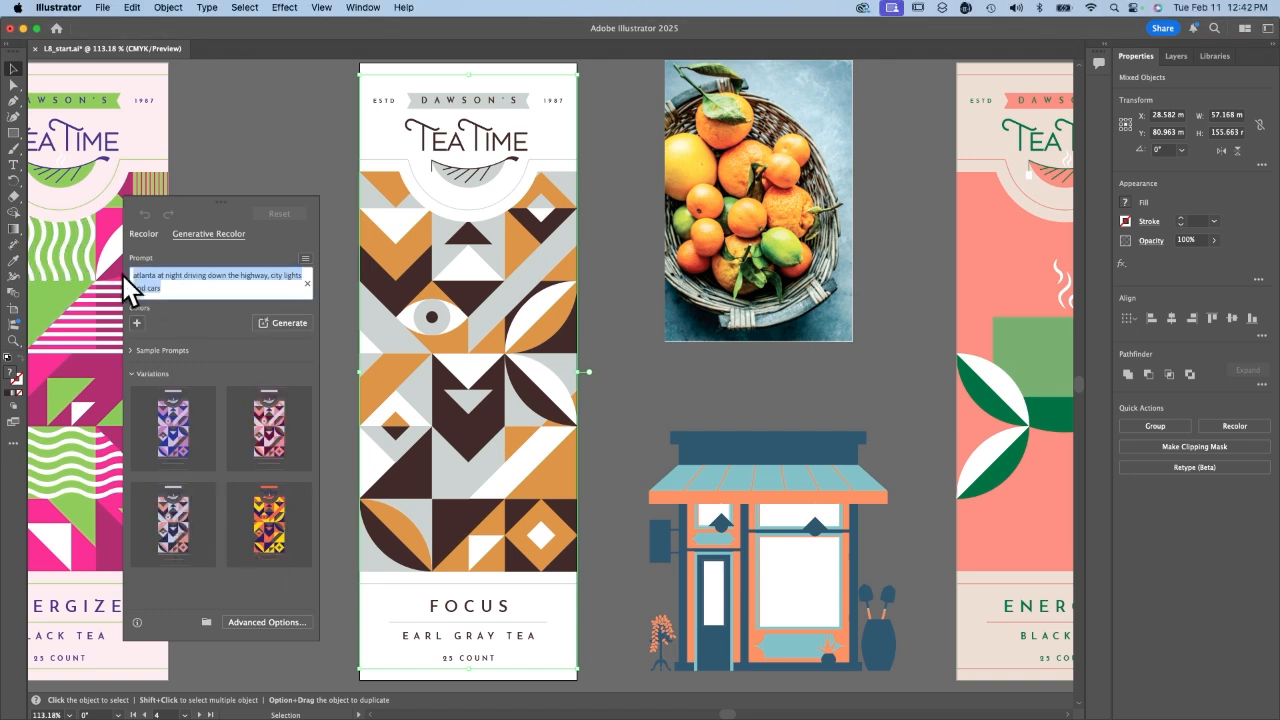
left_click(211, 276)
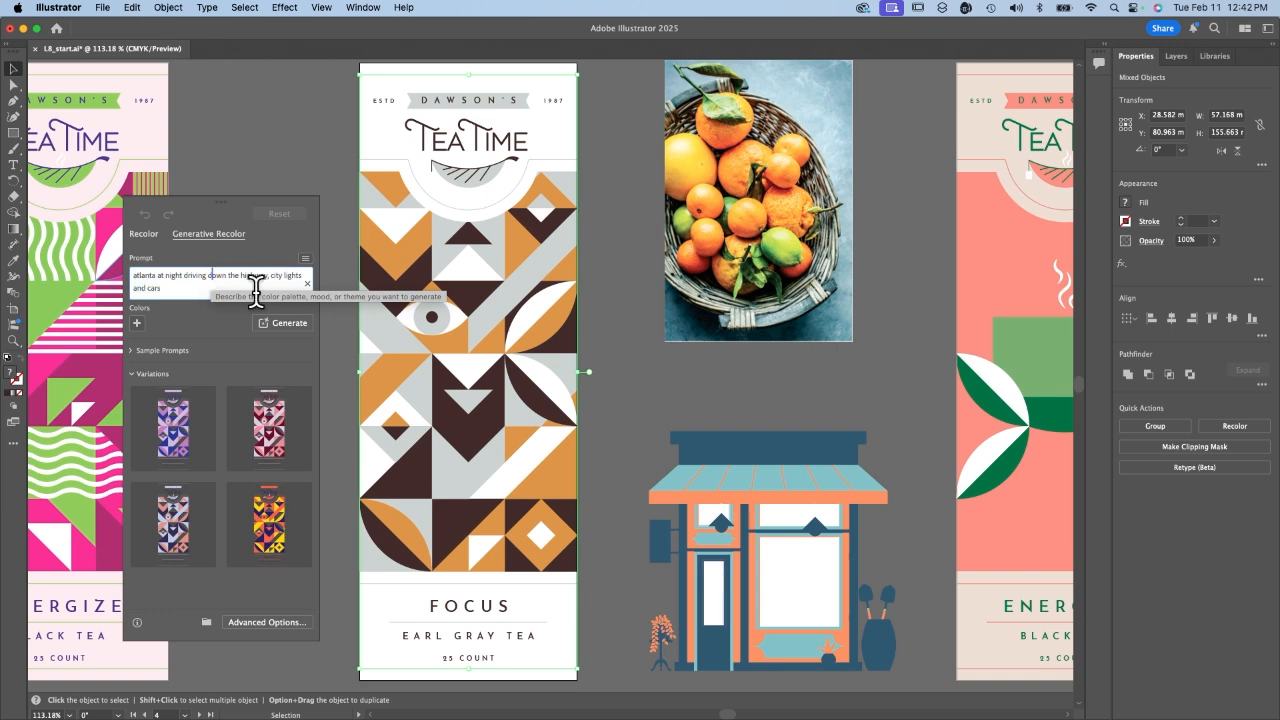
left_click(278, 320)
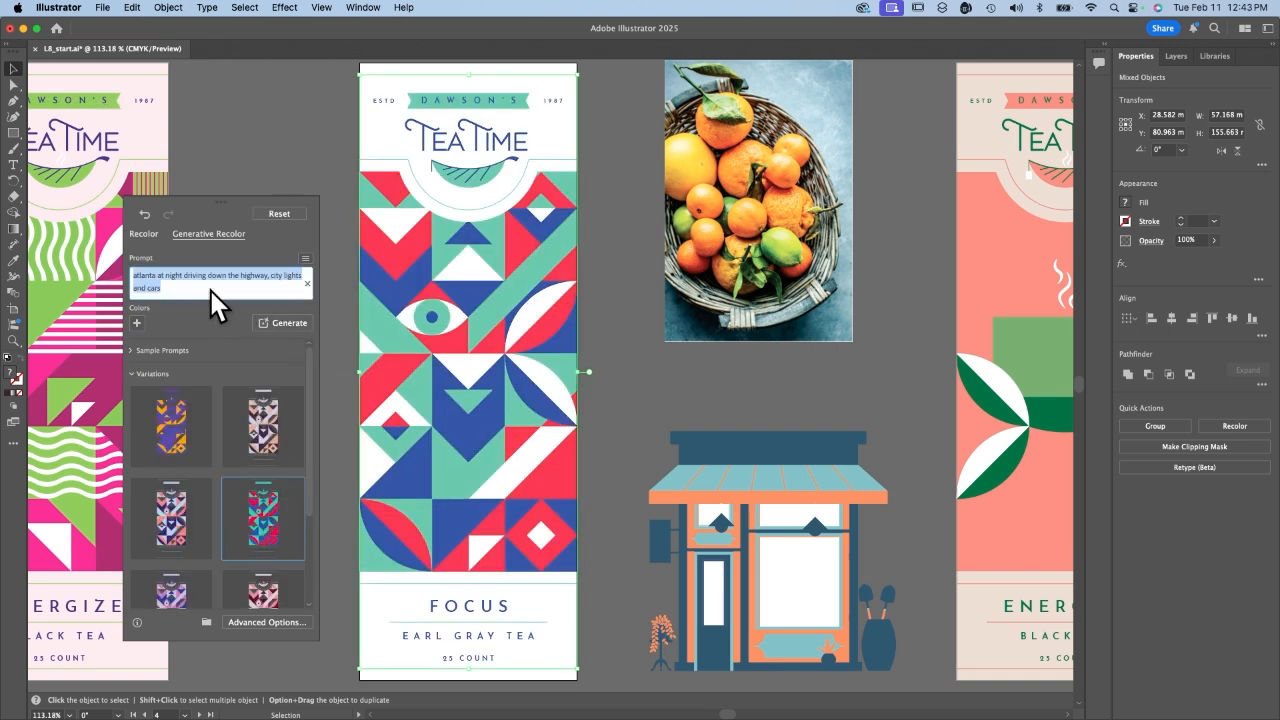
Generate recolor variations from the prompt "psychedelic clouds floating through an alien sky full of strange vehicles" and apply the magenta, navy and mauve one to the Focus label
type("psychedelic clouds floating through a violet sky full of strange vehicles")
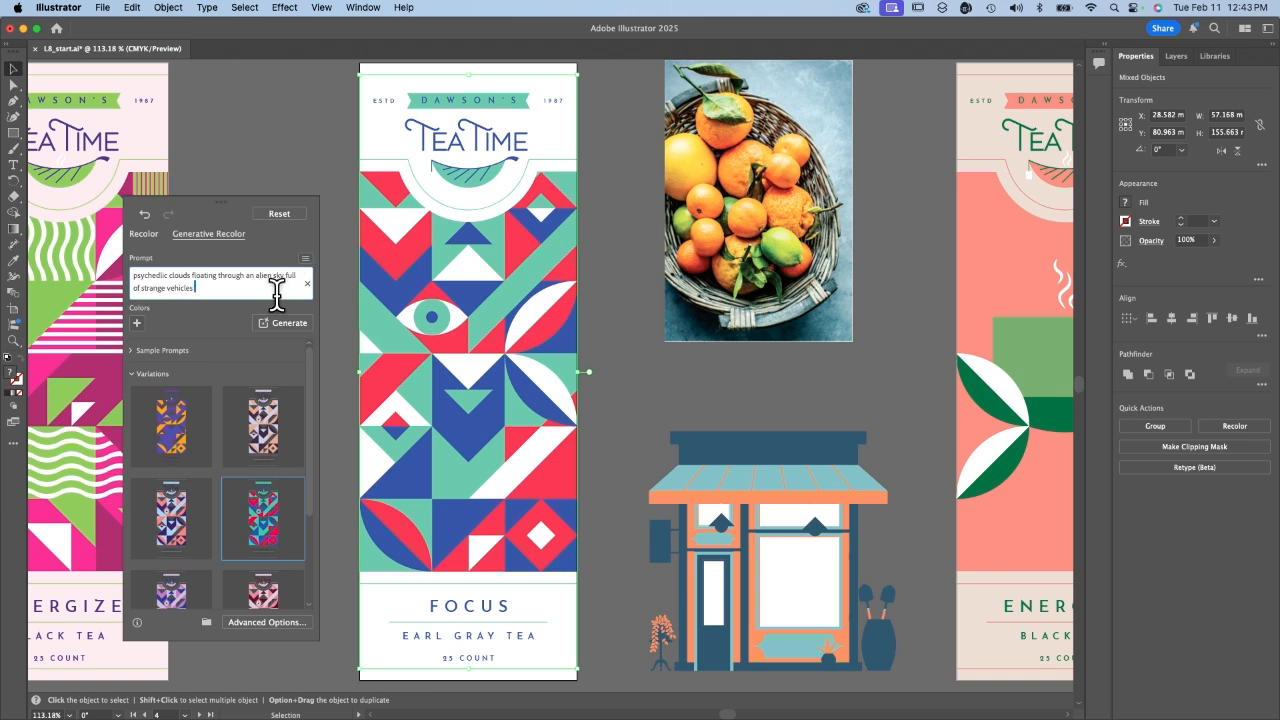
left_click_drag(206, 286, 118, 267)
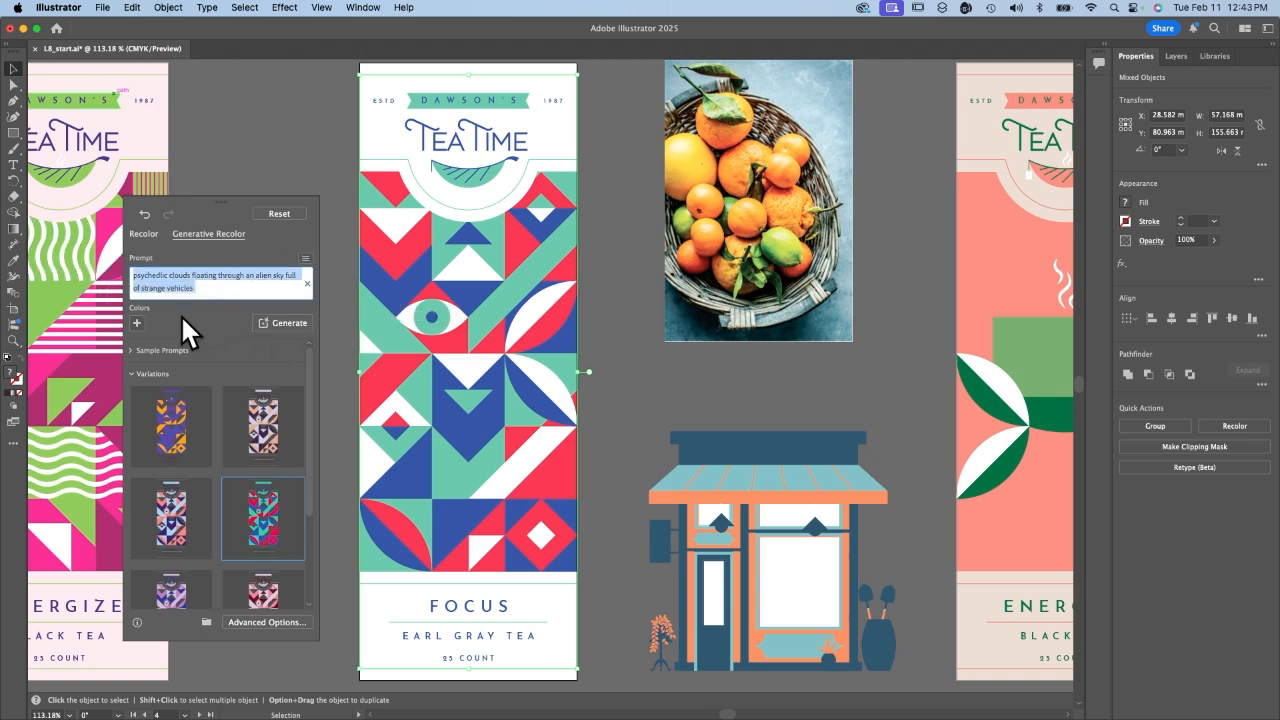
left_click(281, 321)
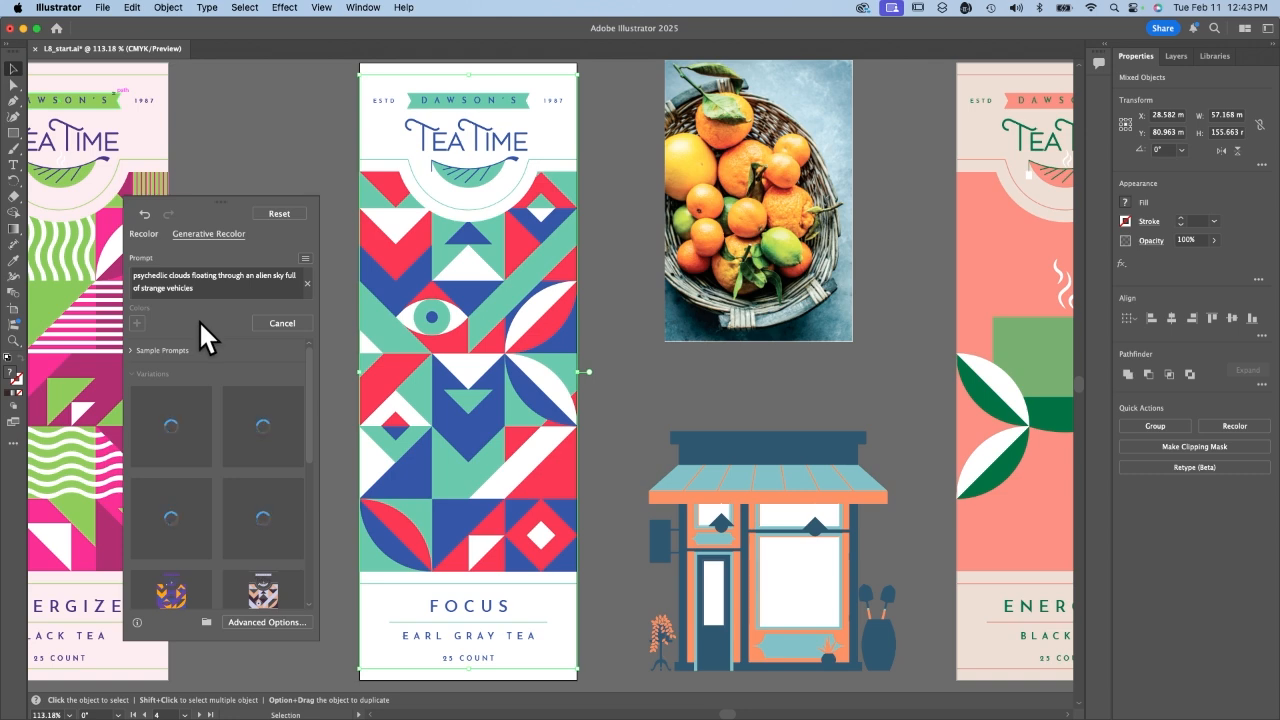
left_click(247, 417)
left_click(279, 545)
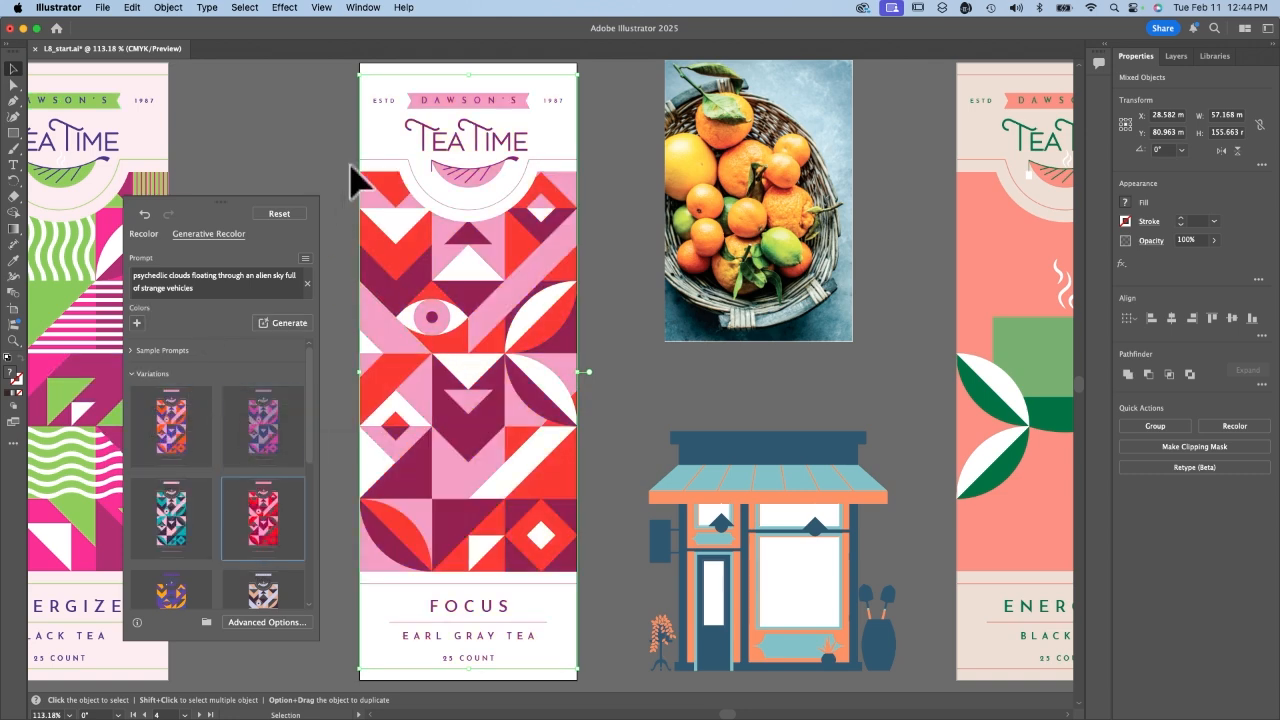
left_click(172, 516)
left_click(268, 458)
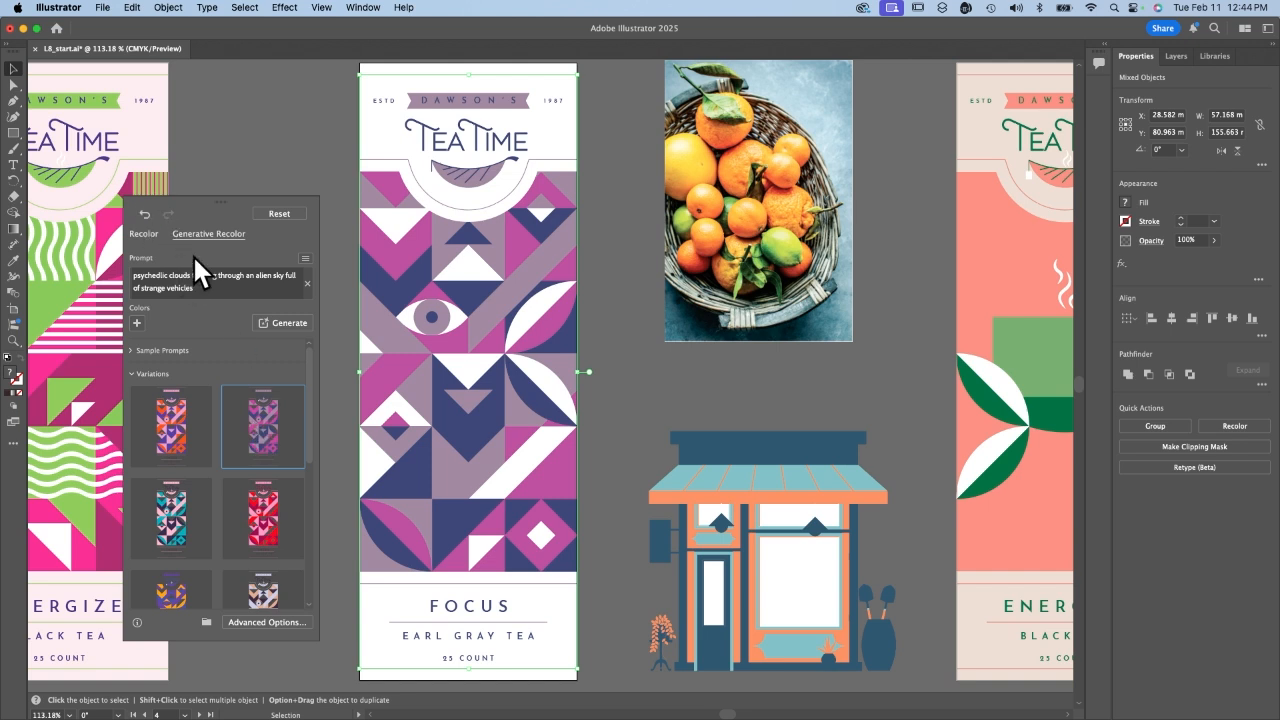
left_click_drag(209, 283, 117, 249)
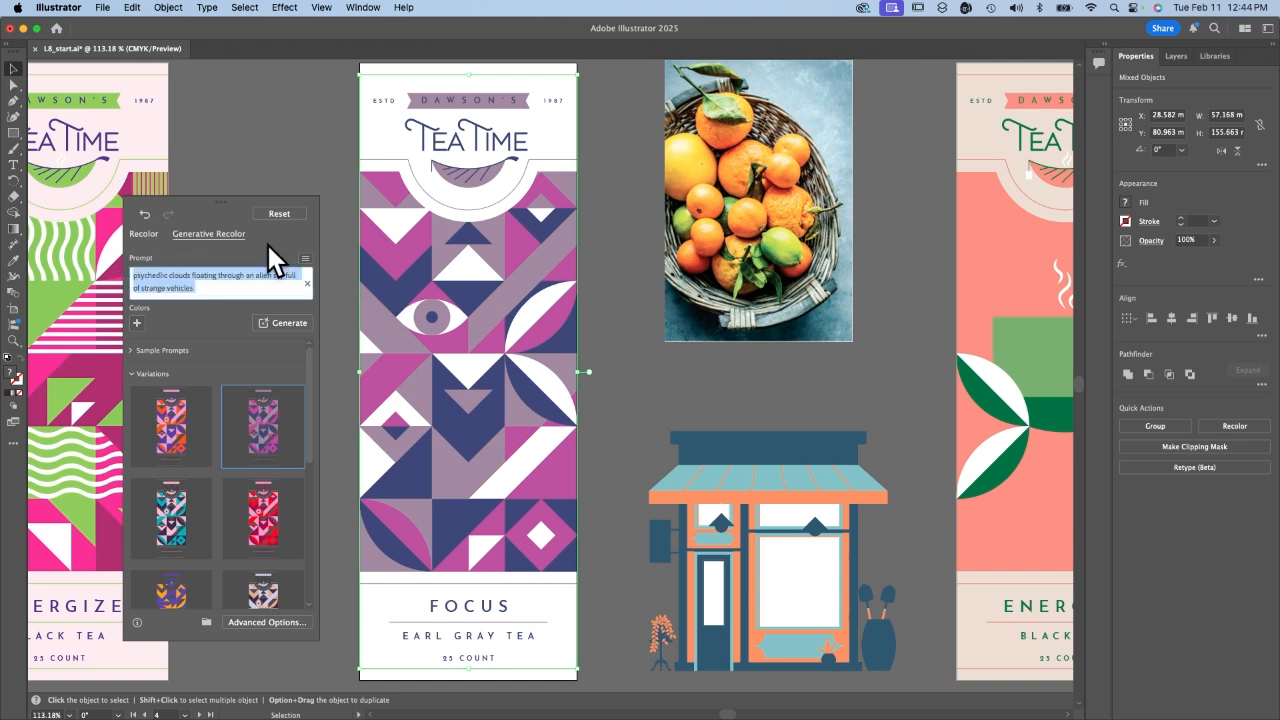
left_click(157, 316)
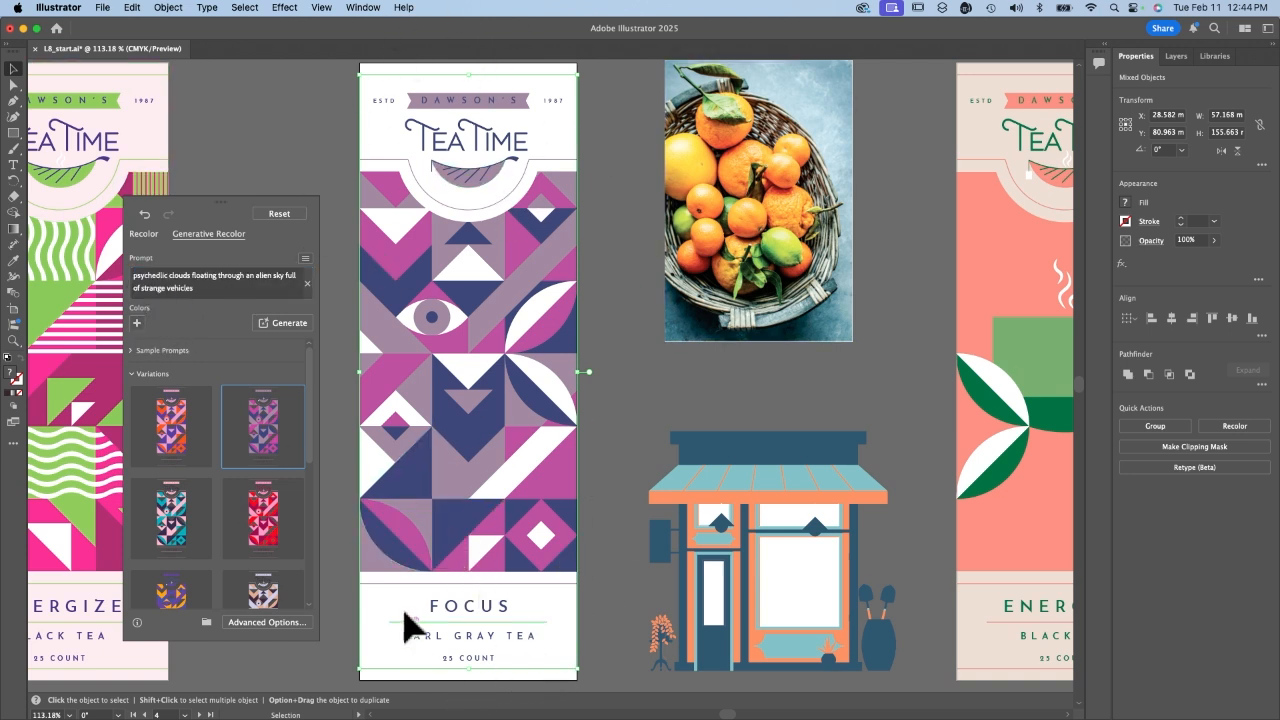
triple_click(218, 281)
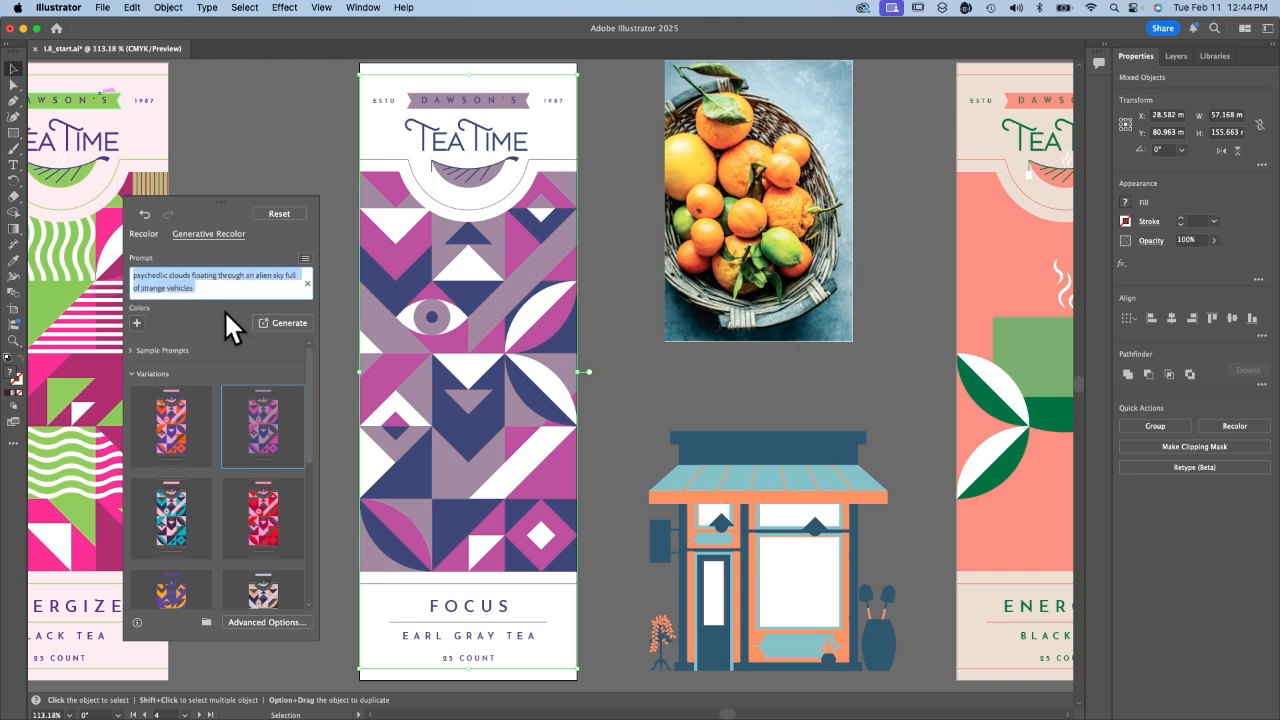
Leave Generative Recolor with nothing selected and go to artboard 5, Tea - Live Paint
left_click(251, 134)
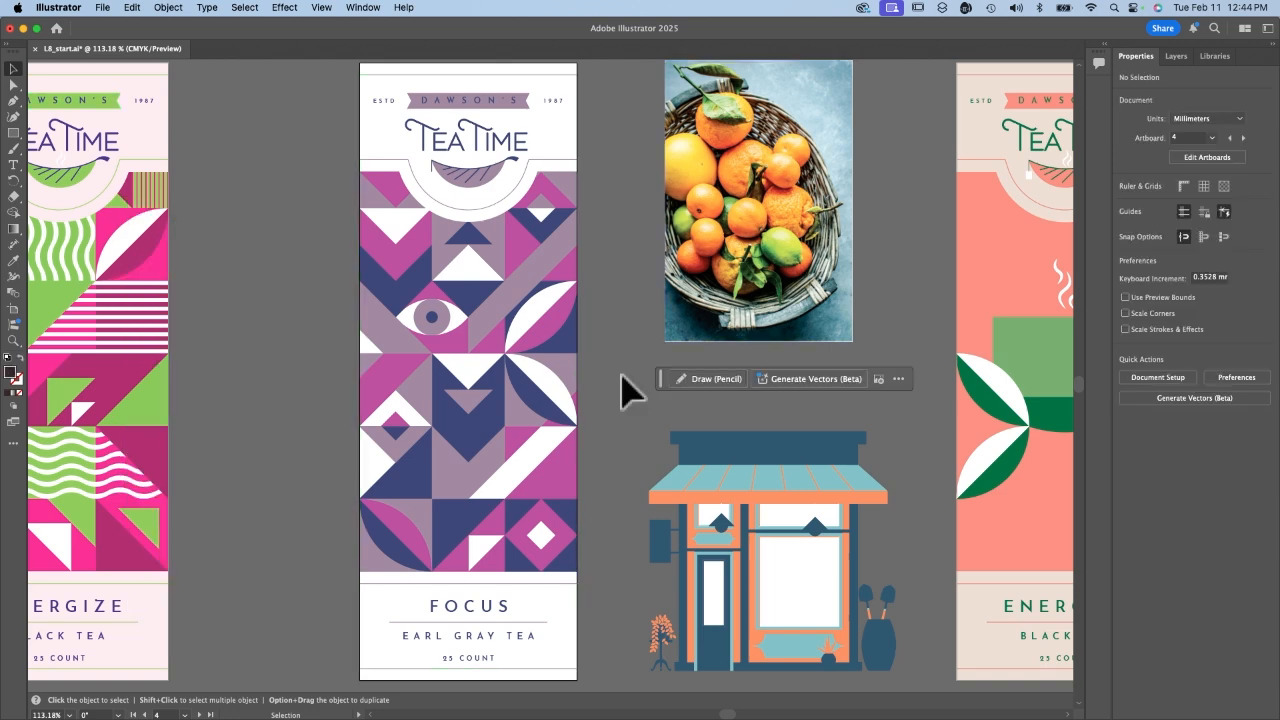
scroll(597, 424, "right", 5)
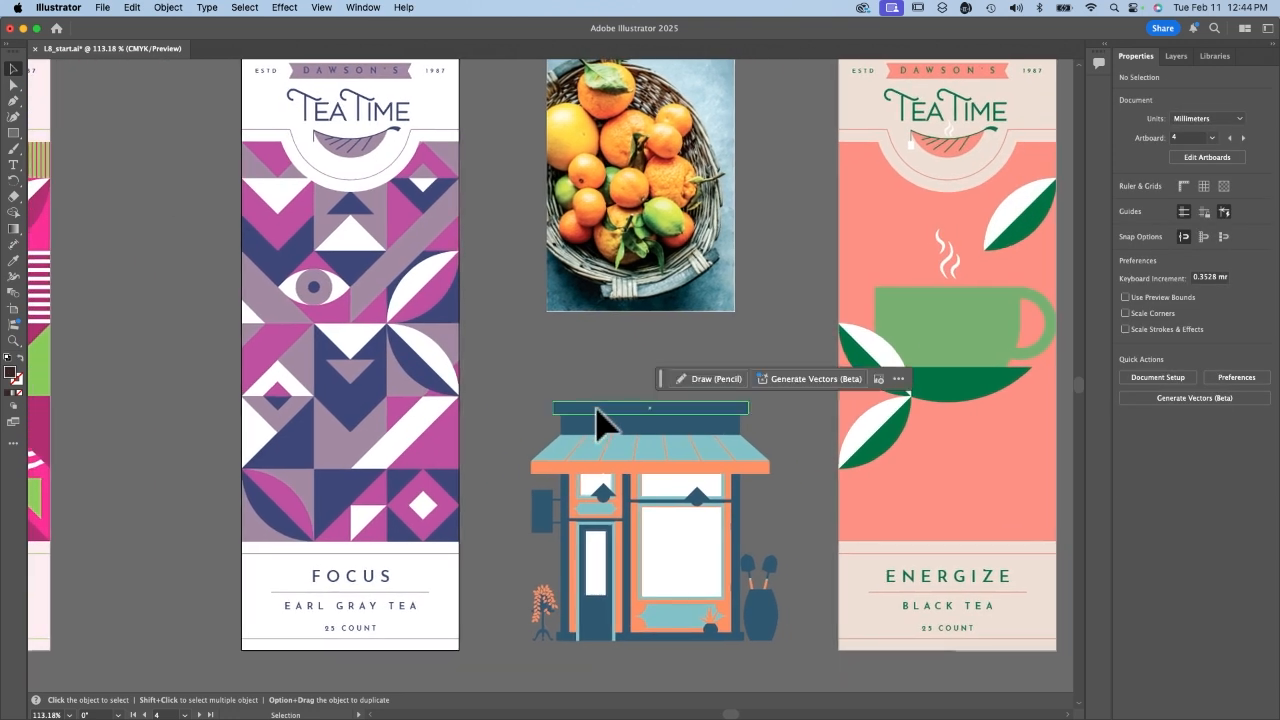
scroll(597, 424, "right", 10)
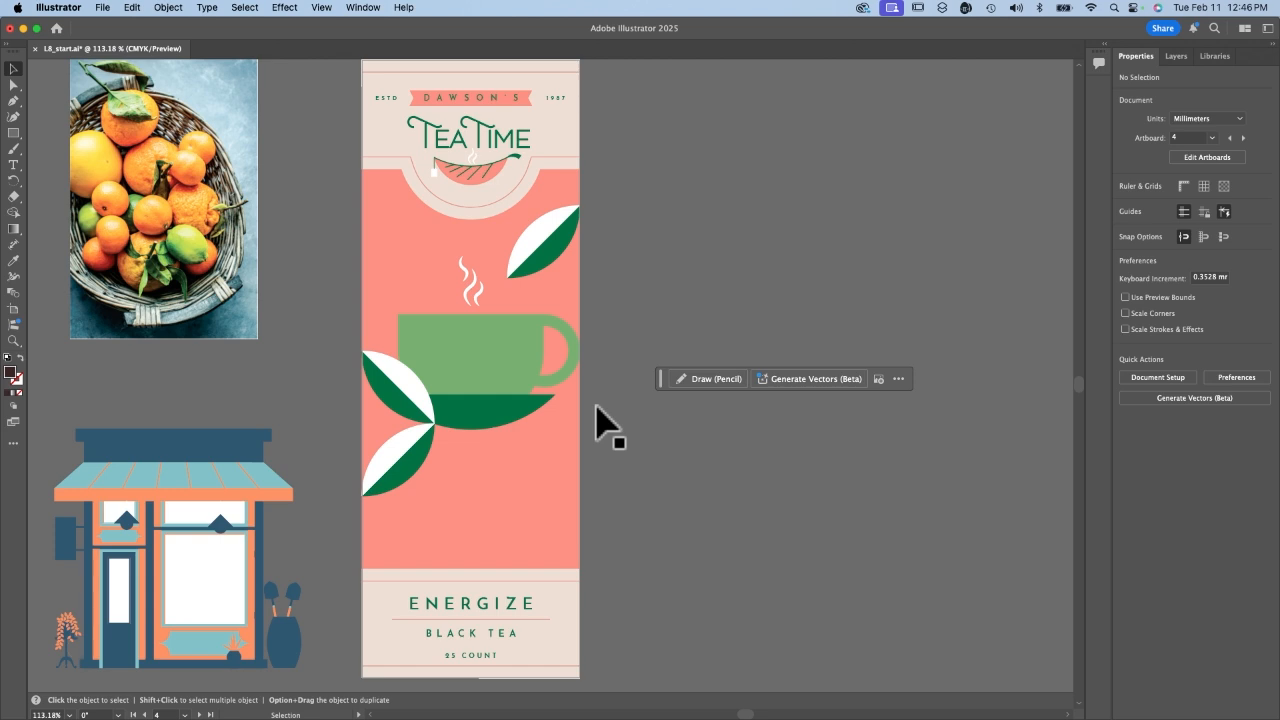
left_click(185, 715)
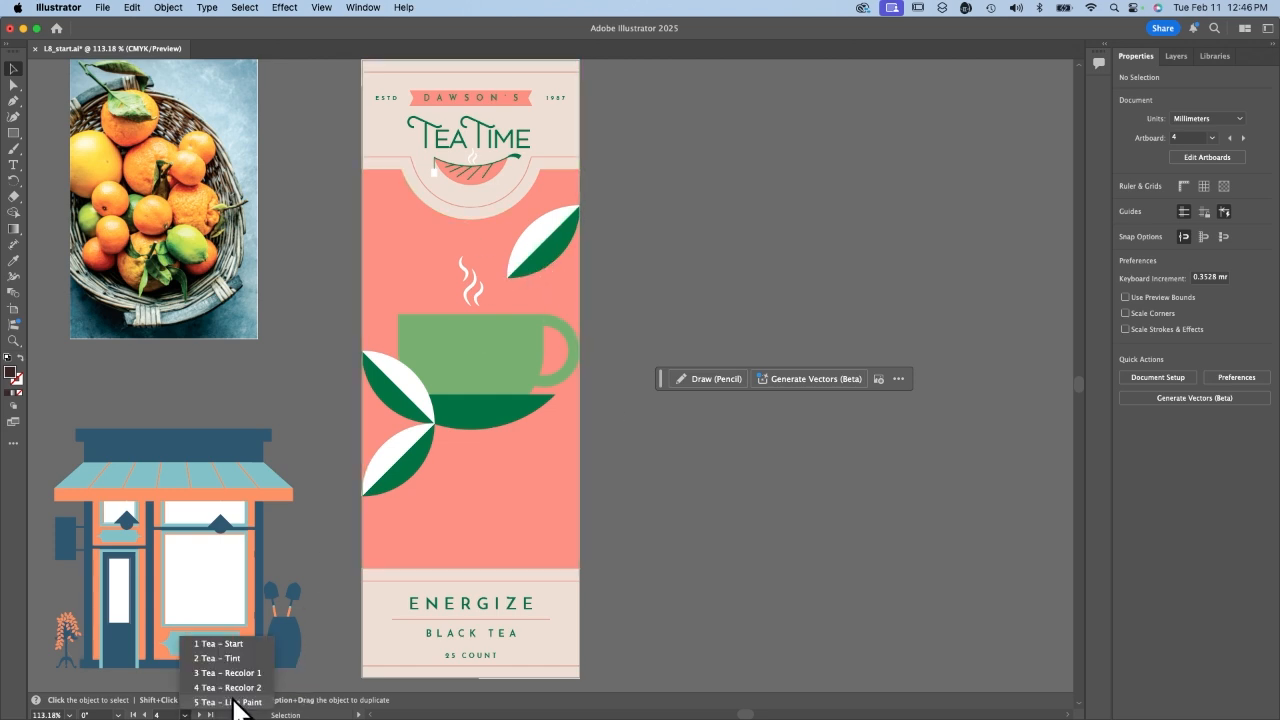
left_click(228, 702)
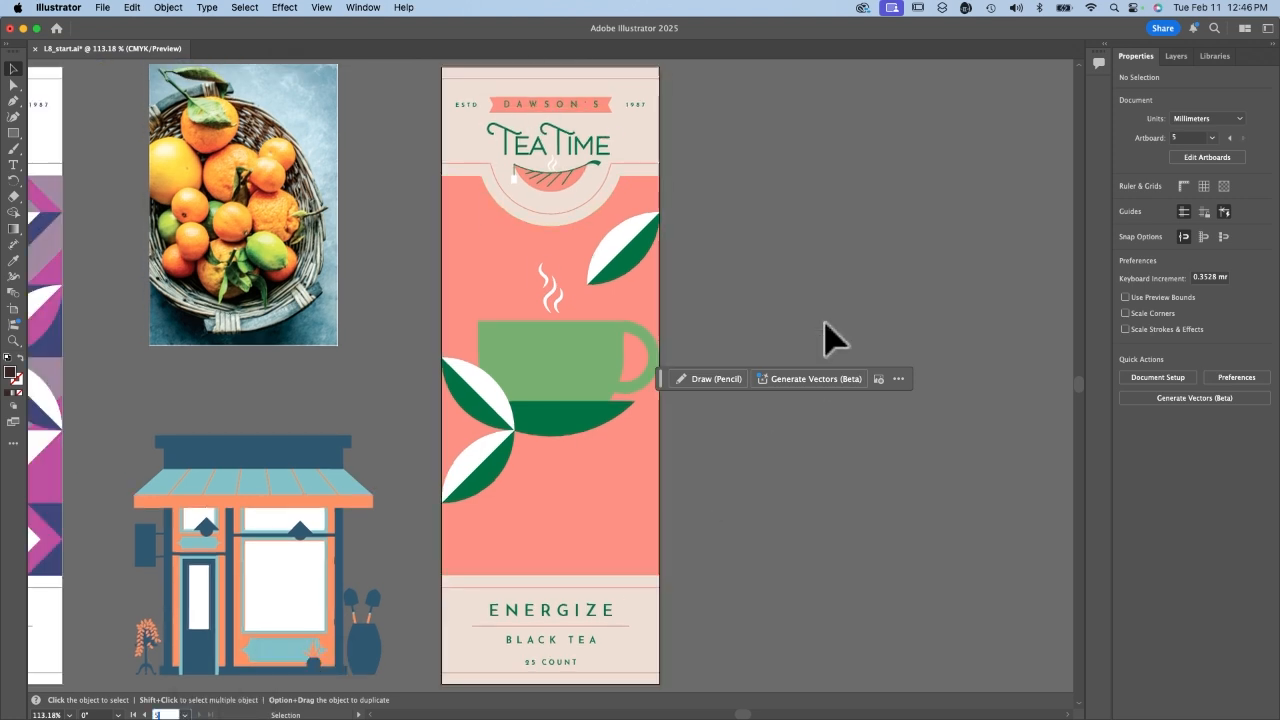
Inside the Energize artwork group, draw three diagonal lines: two across the coral panel's upper-left edge and one about 66 mm wide across its lower-right edge
double_click(443, 150)
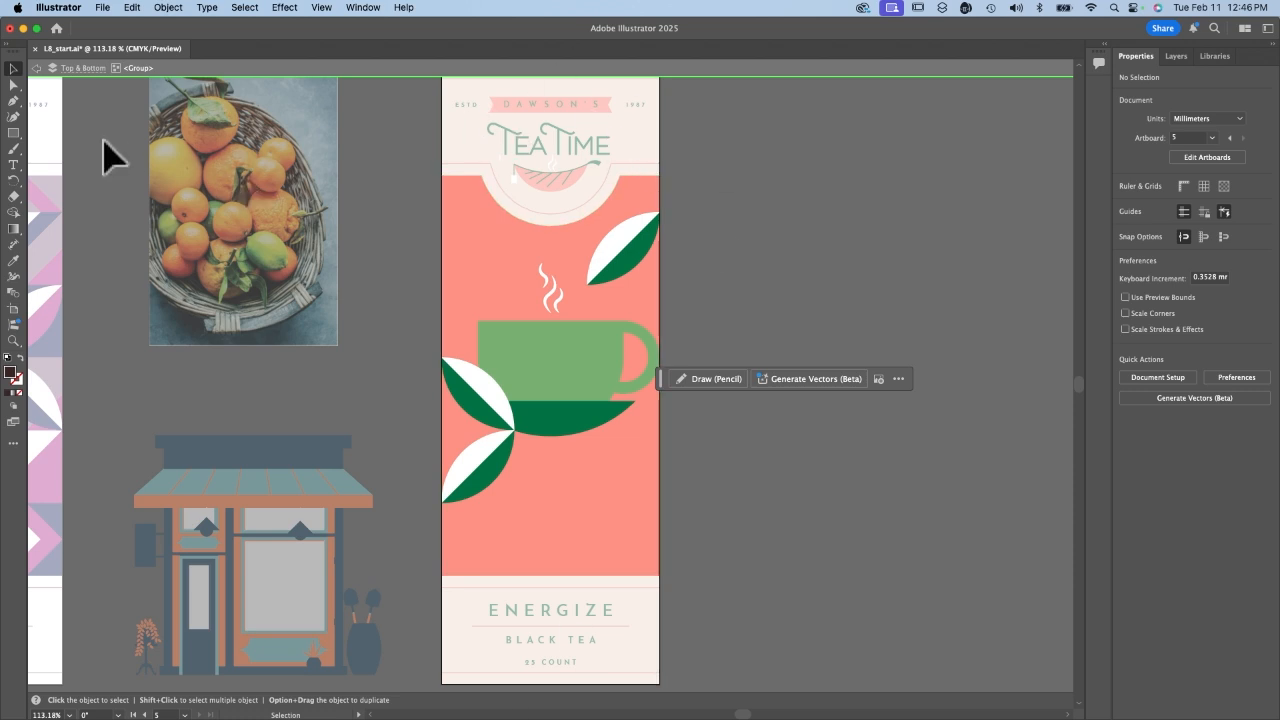
key("backslash")
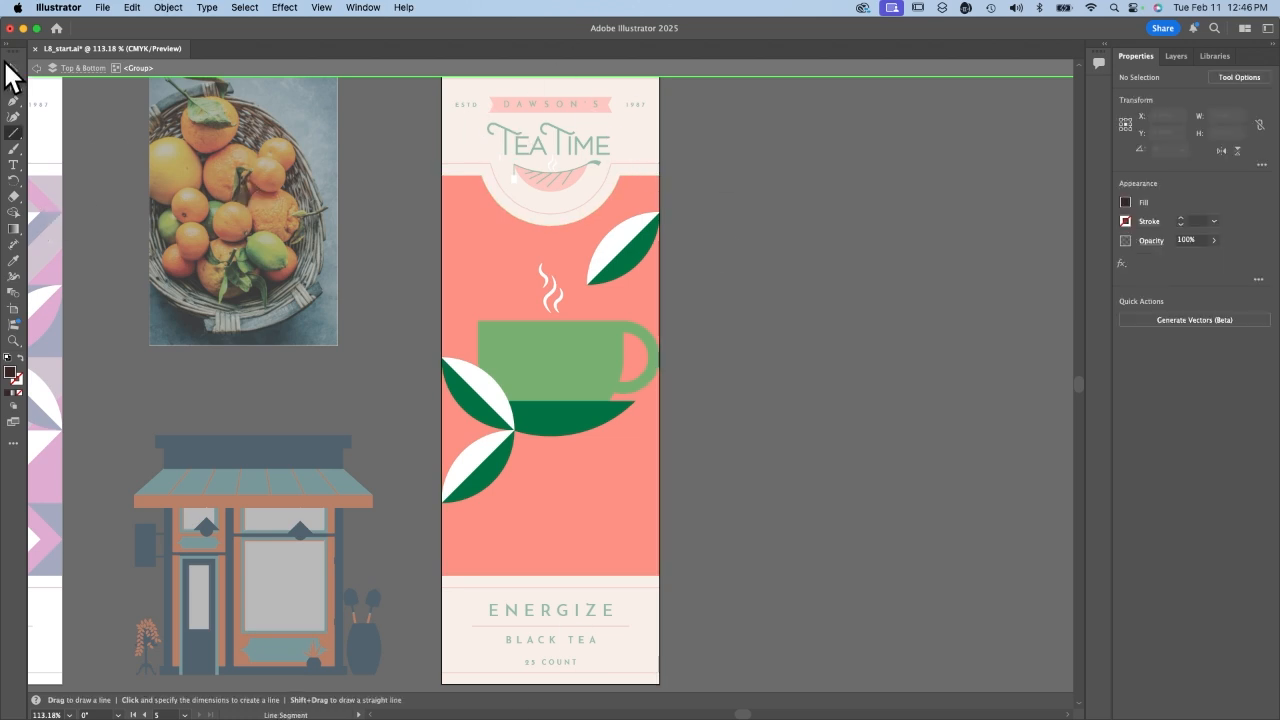
left_click(13, 133)
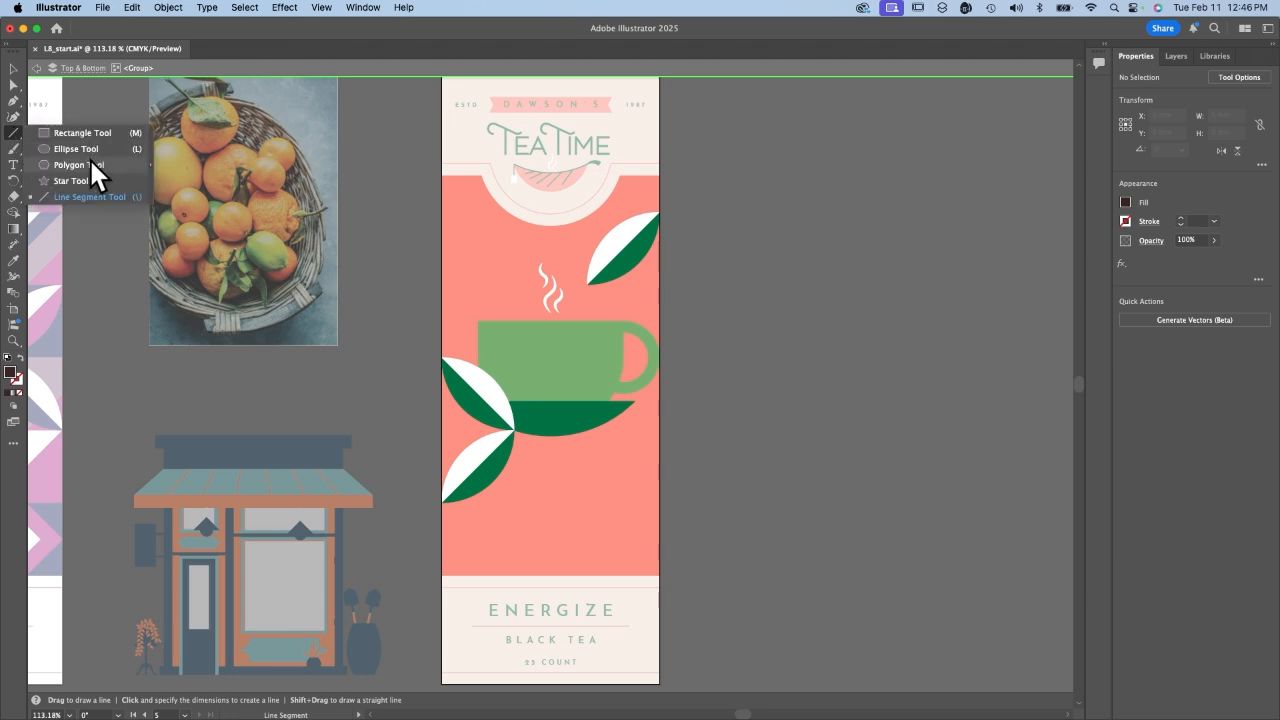
left_click(81, 197)
left_click_drag(496, 213, 374, 338)
left_click_drag(564, 507, 817, 327)
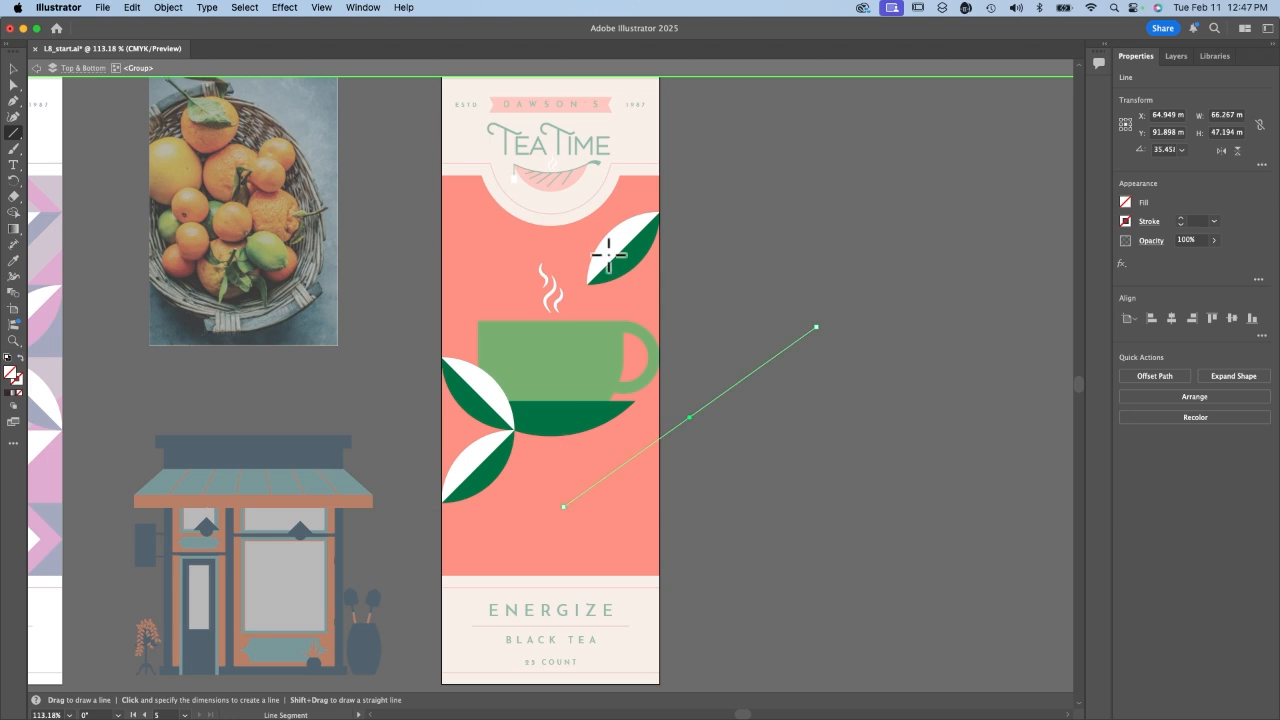
left_click_drag(400, 293, 466, 187)
key("super+z")
Deselect the diagonal lines and exit the isolated Energize artwork group
key("v")
left_click(453, 258)
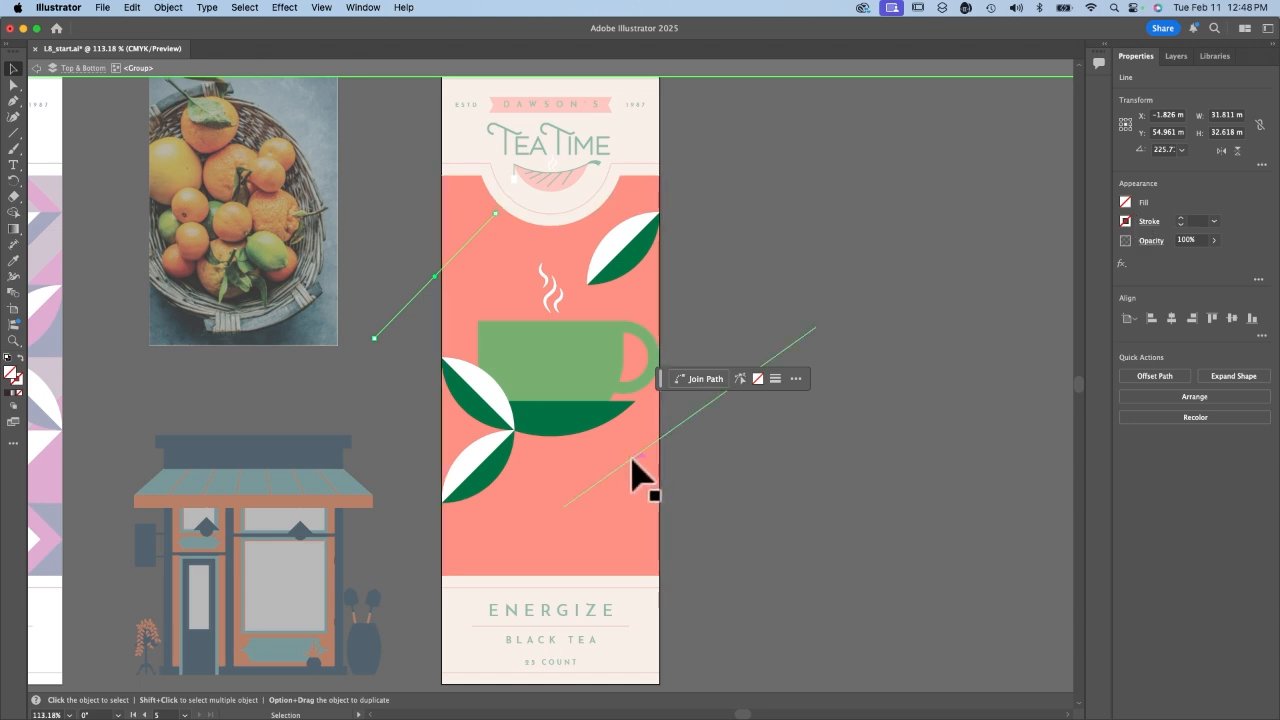
left_click(717, 568)
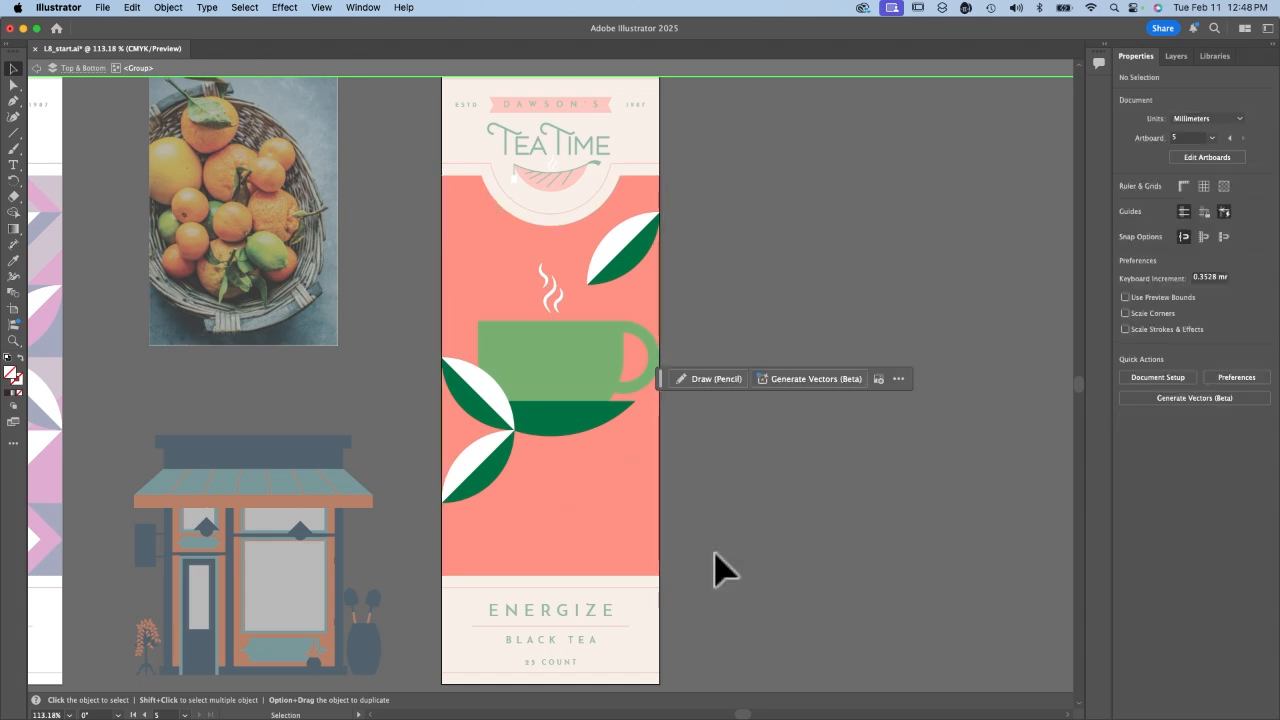
double_click(717, 568)
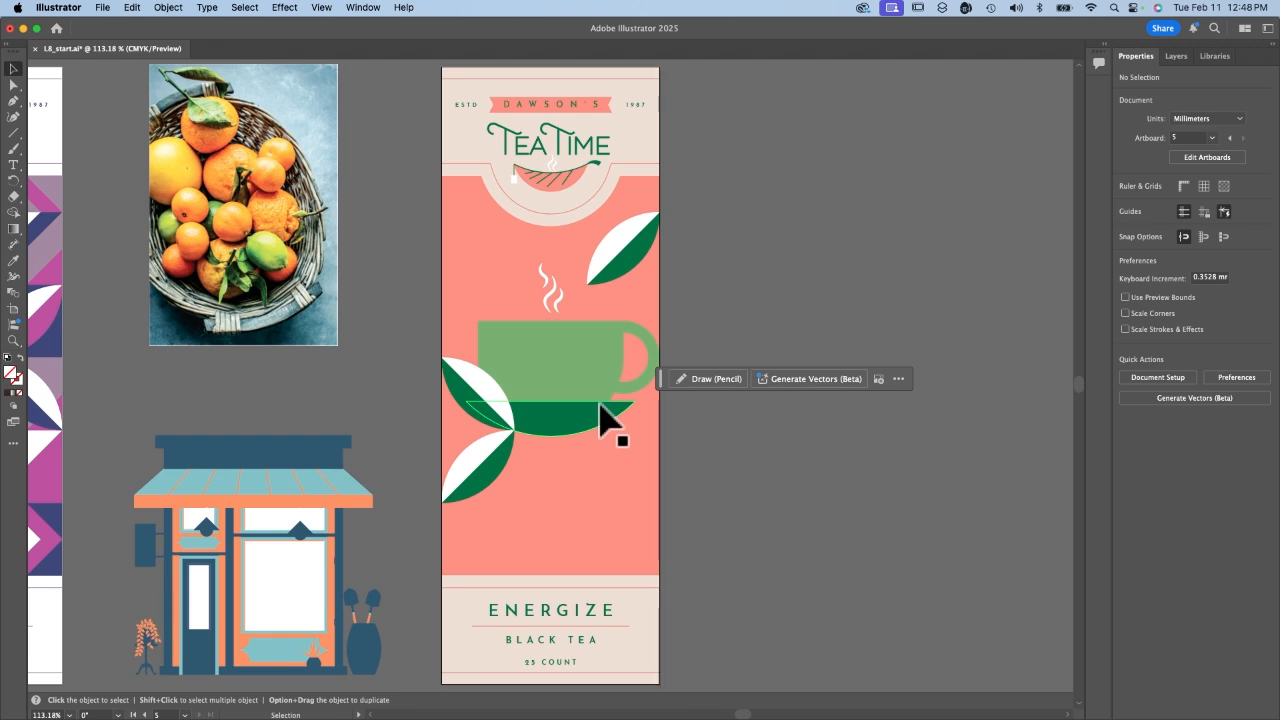
Try converting the Energize artwork group to Live Paint and inspect its paths with Direct Selection
left_click(548, 345)
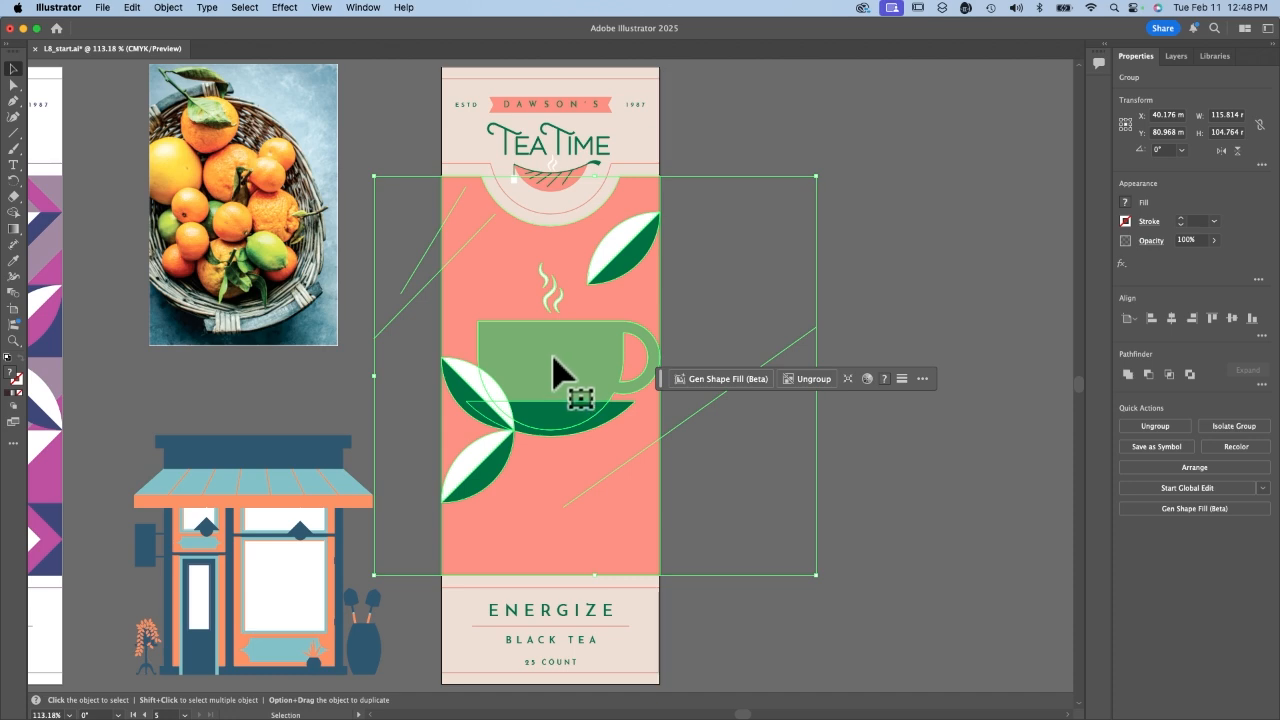
left_click(167, 7)
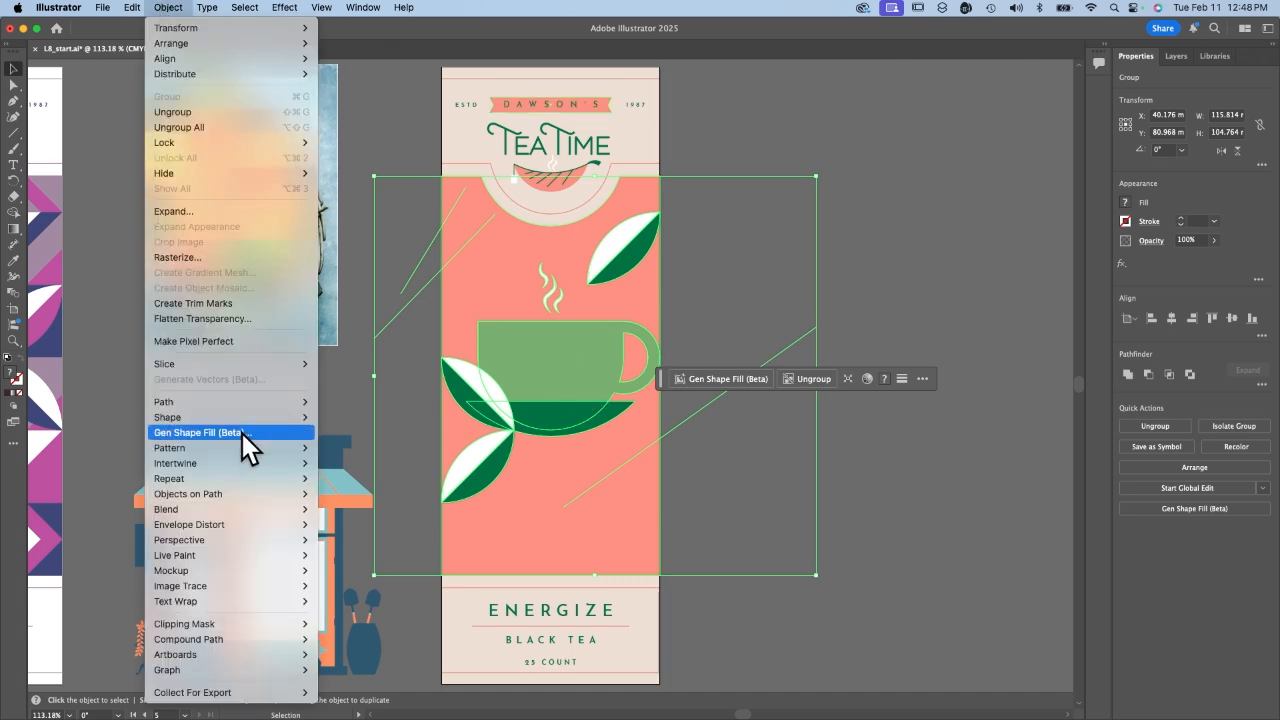
mouse_move(203, 556)
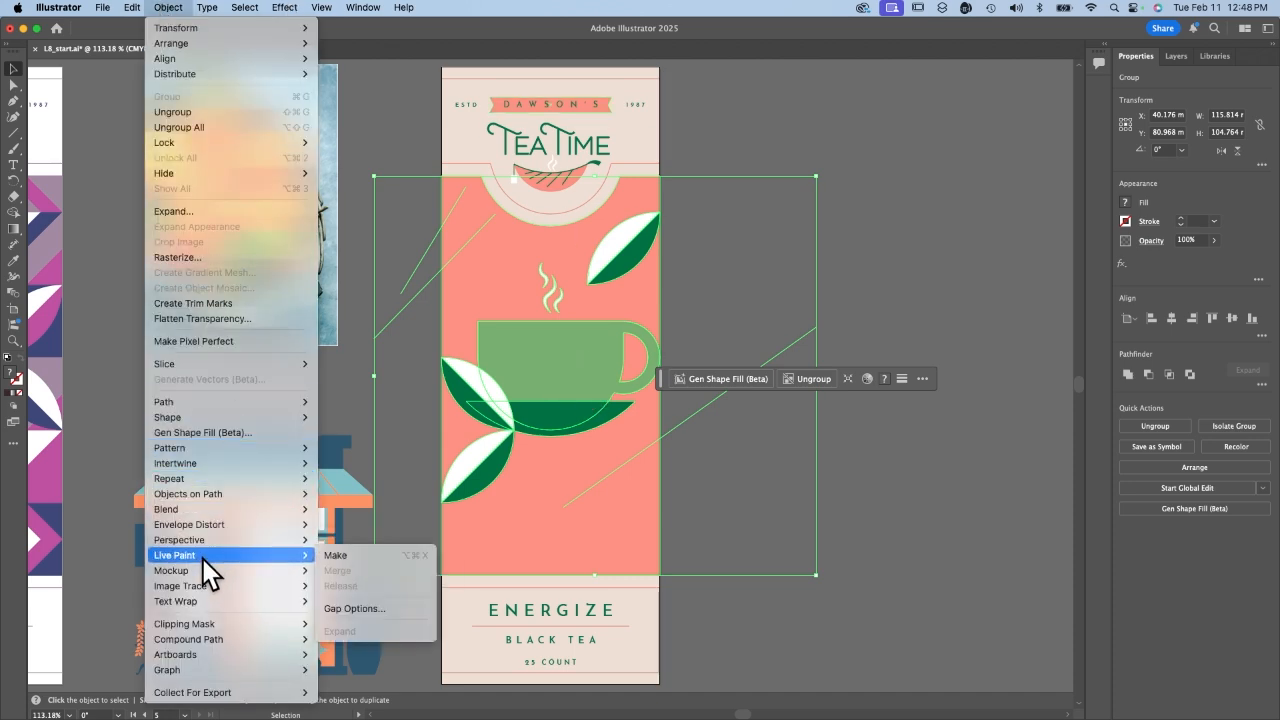
left_click(353, 560)
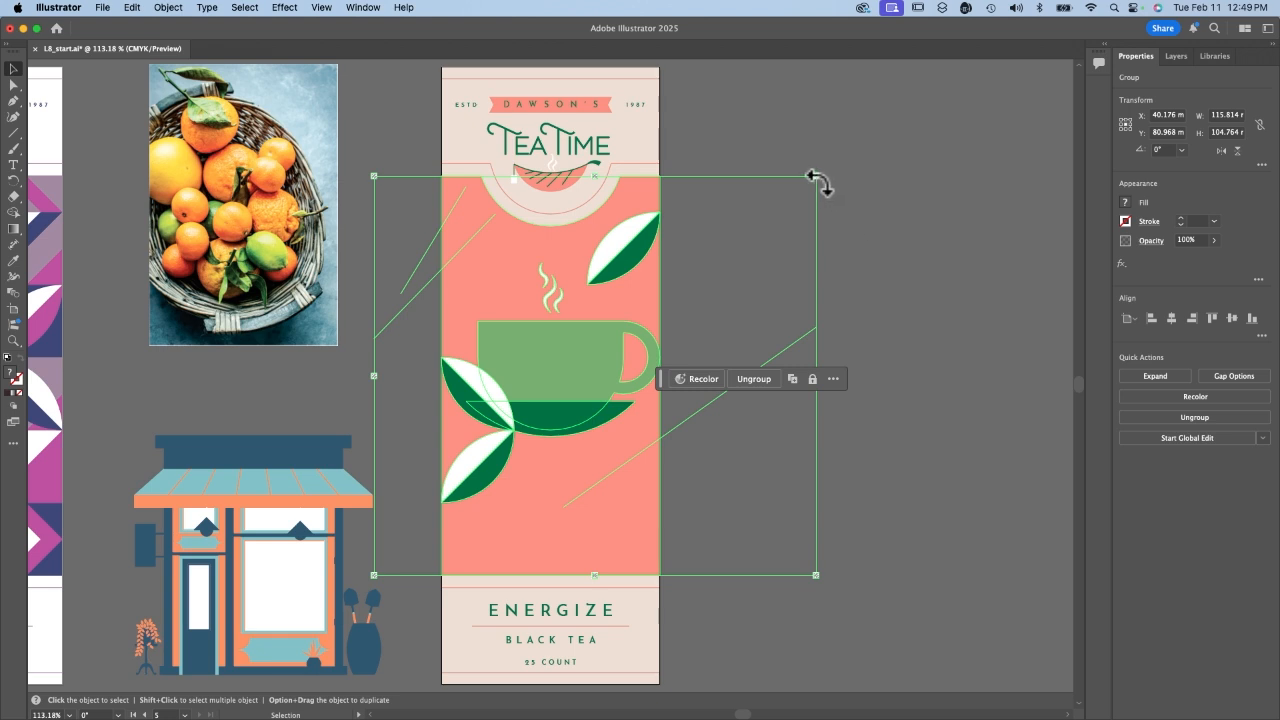
key("a")
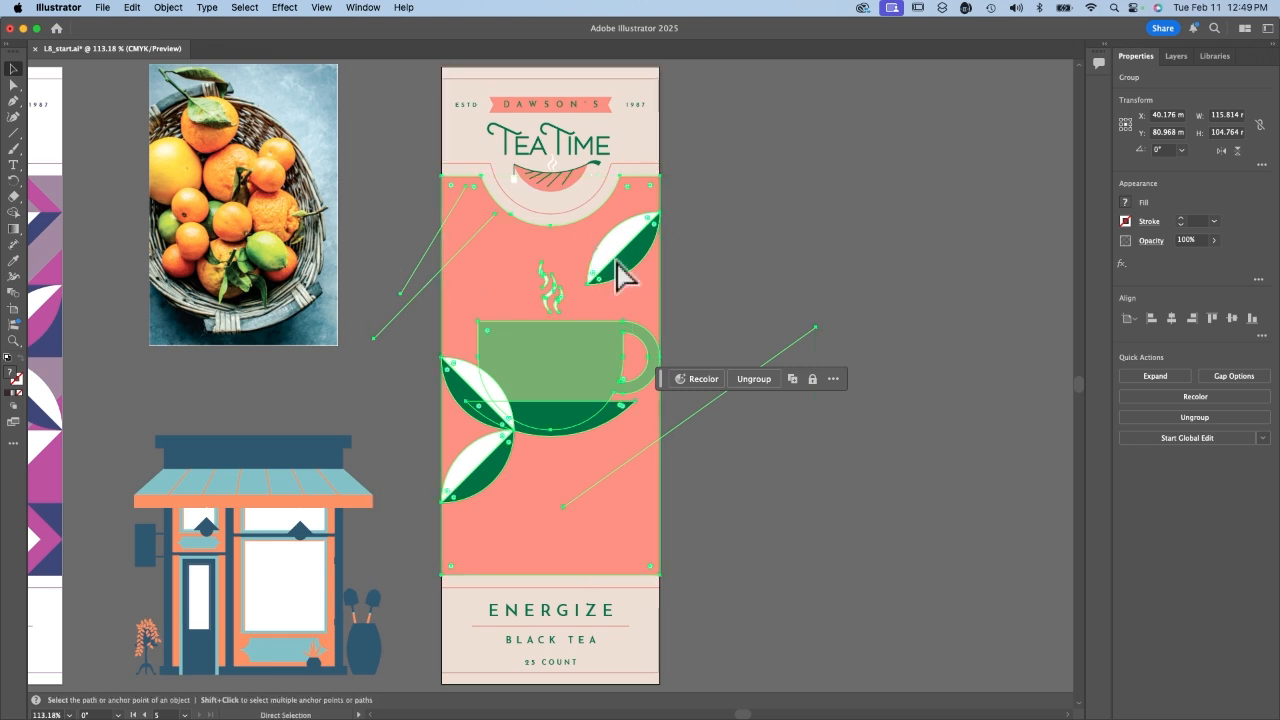
key("v")
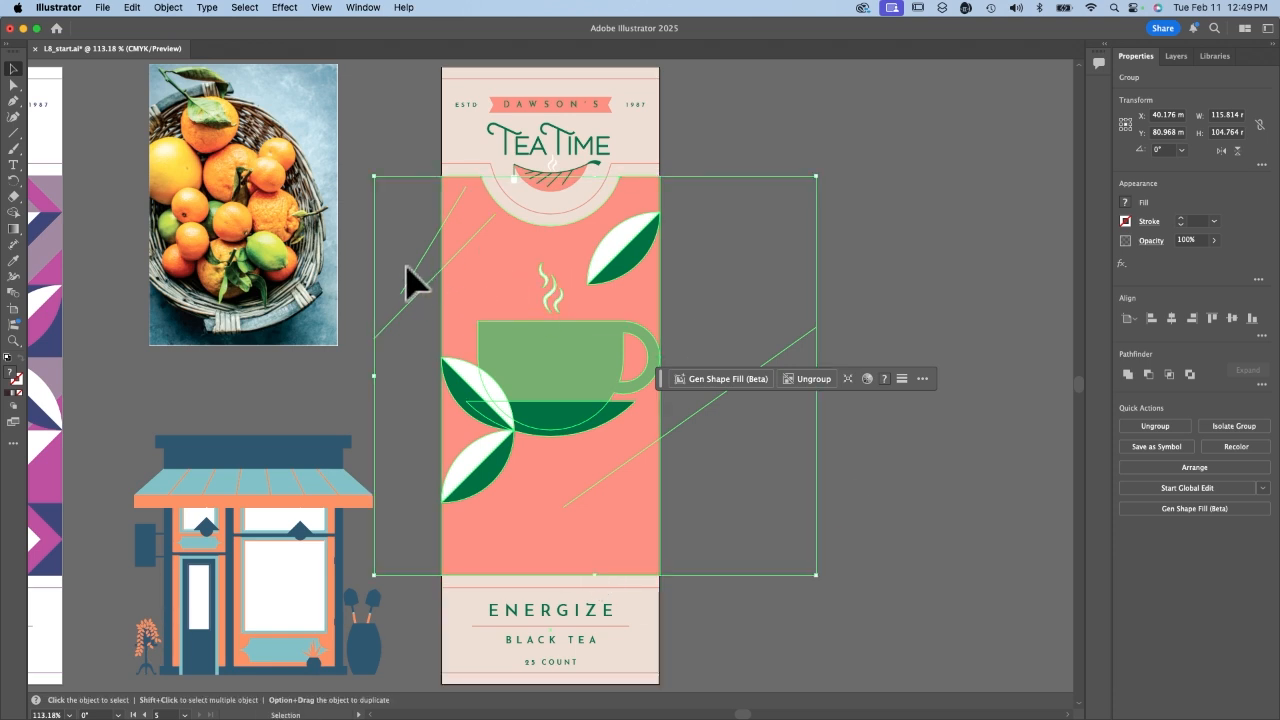
Make a Live Paint group from the selected Energize artwork, including the three diagonal lines
left_click(168, 7)
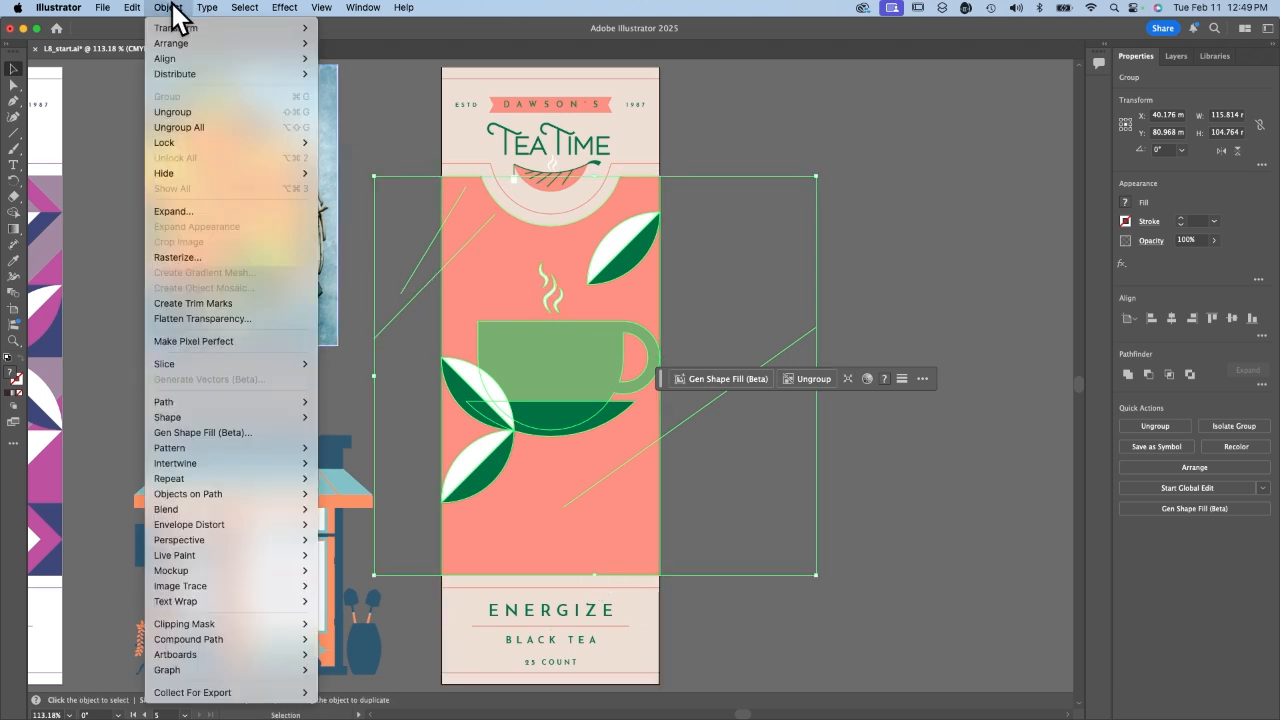
mouse_move(221, 485)
mouse_move(285, 557)
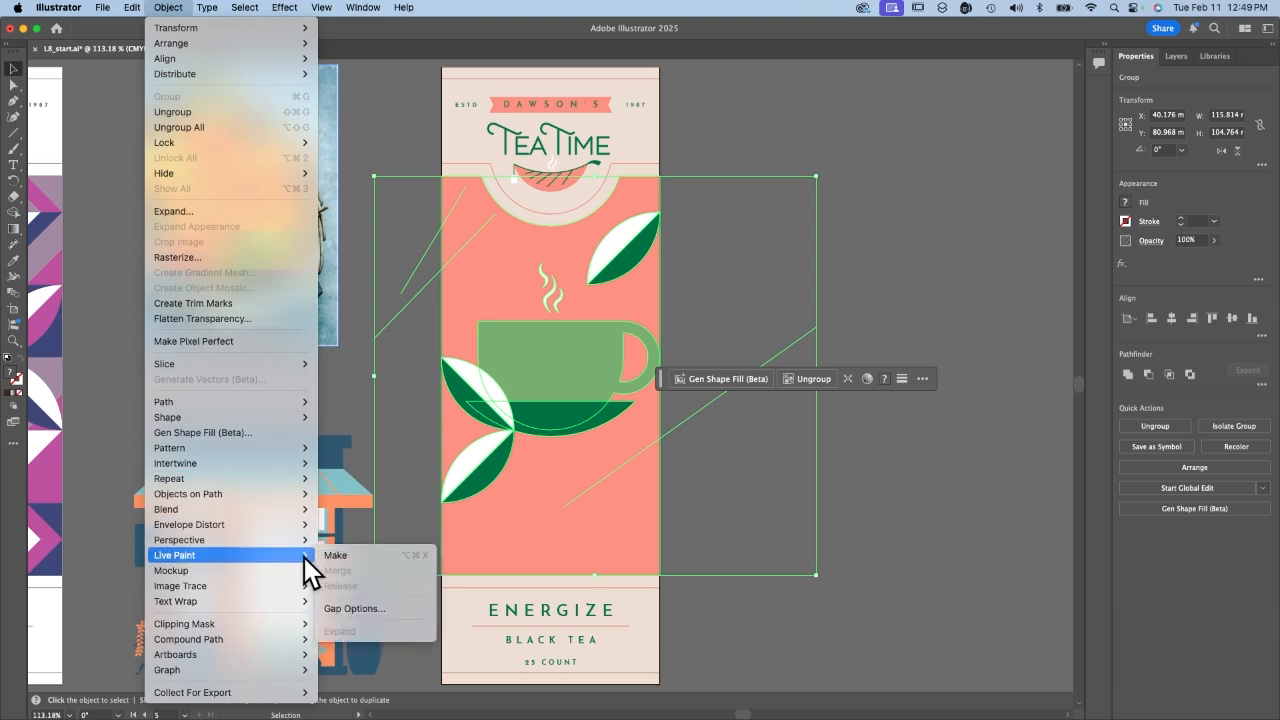
left_click(346, 556)
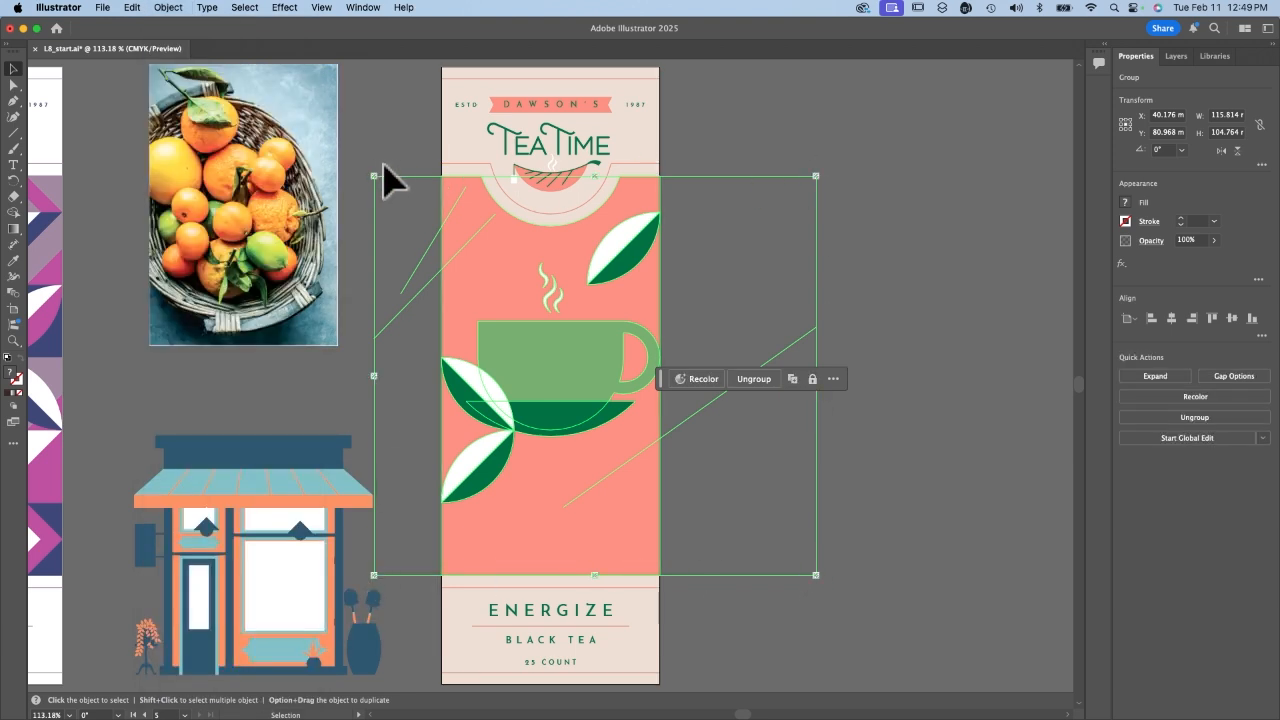
Switch to the Advanced toolbar to make the complete set of tools available
left_click(14, 213)
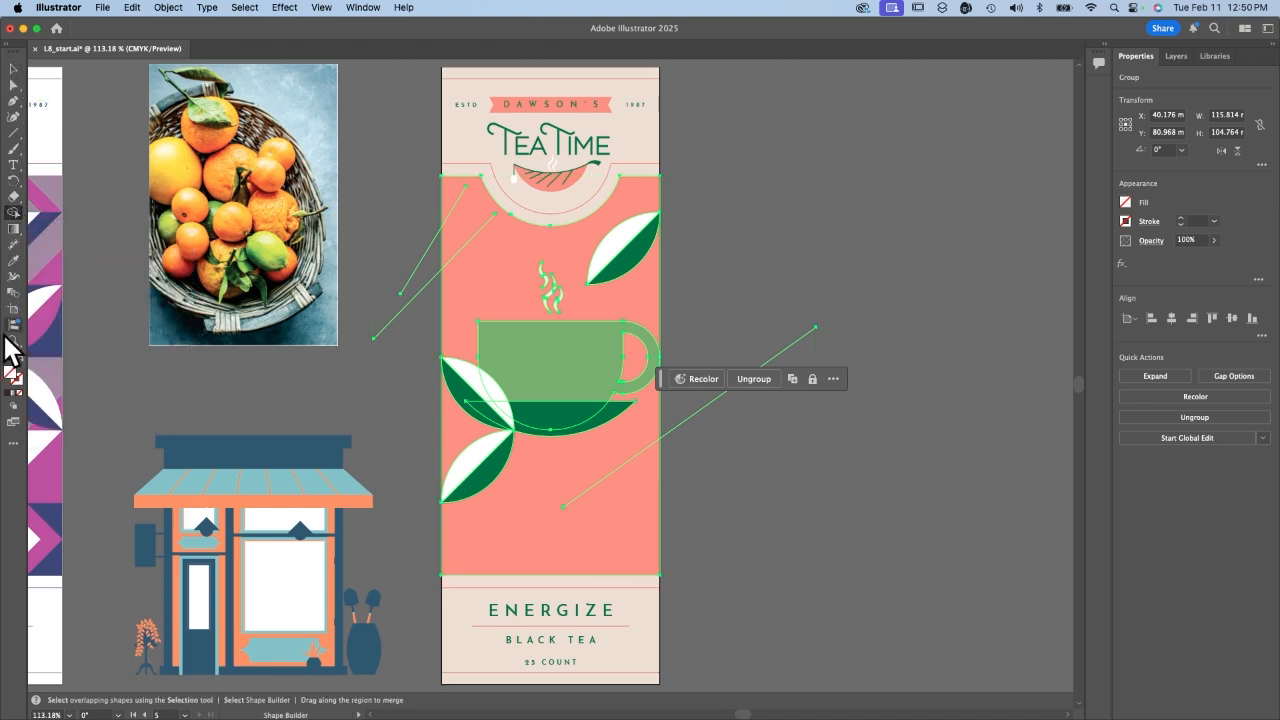
left_click(364, 8)
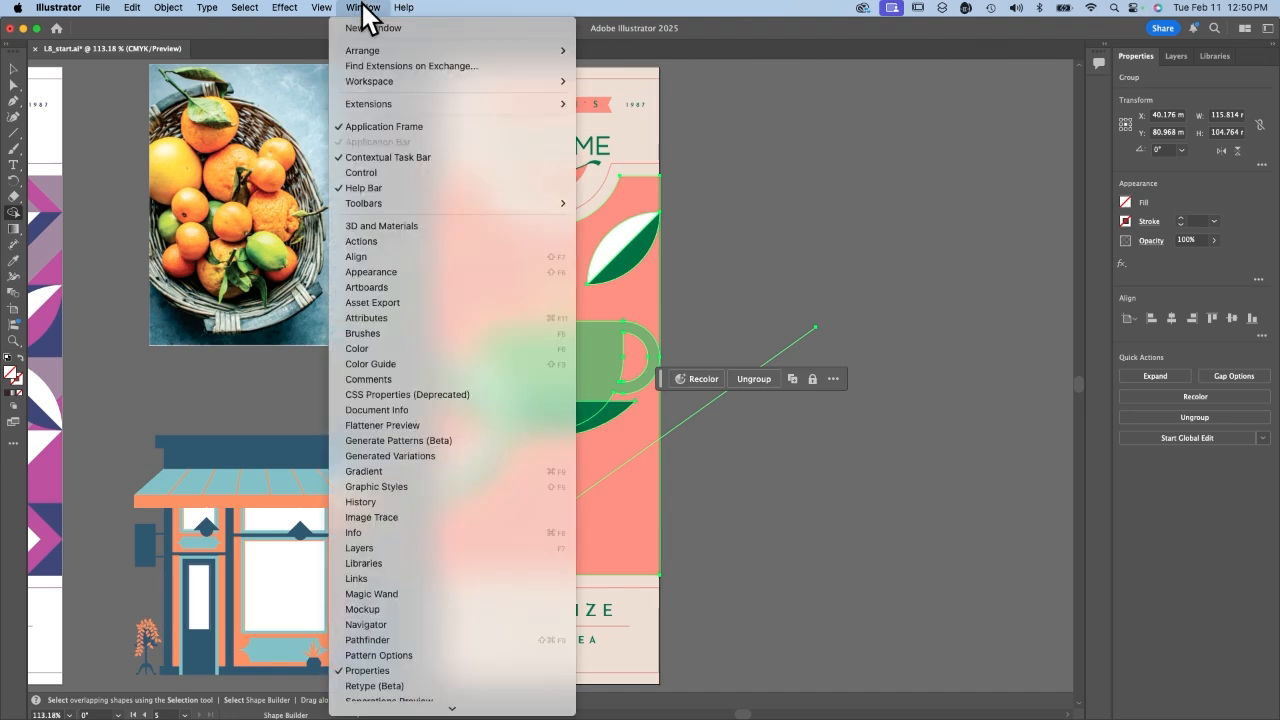
mouse_move(500, 203)
left_click(634, 208)
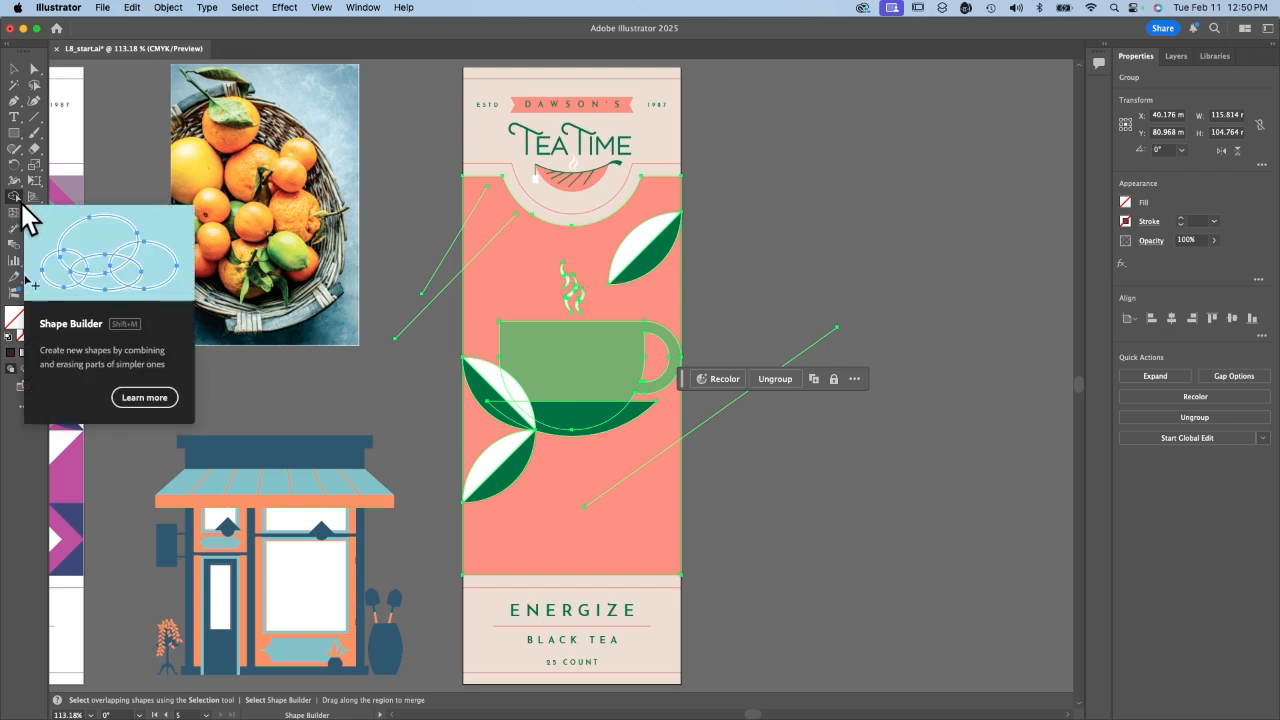
Activate the Live Paint Bucket, choose the light purple pattern swatch as fill and try painting the Energize label's upper background
left_click(13, 198)
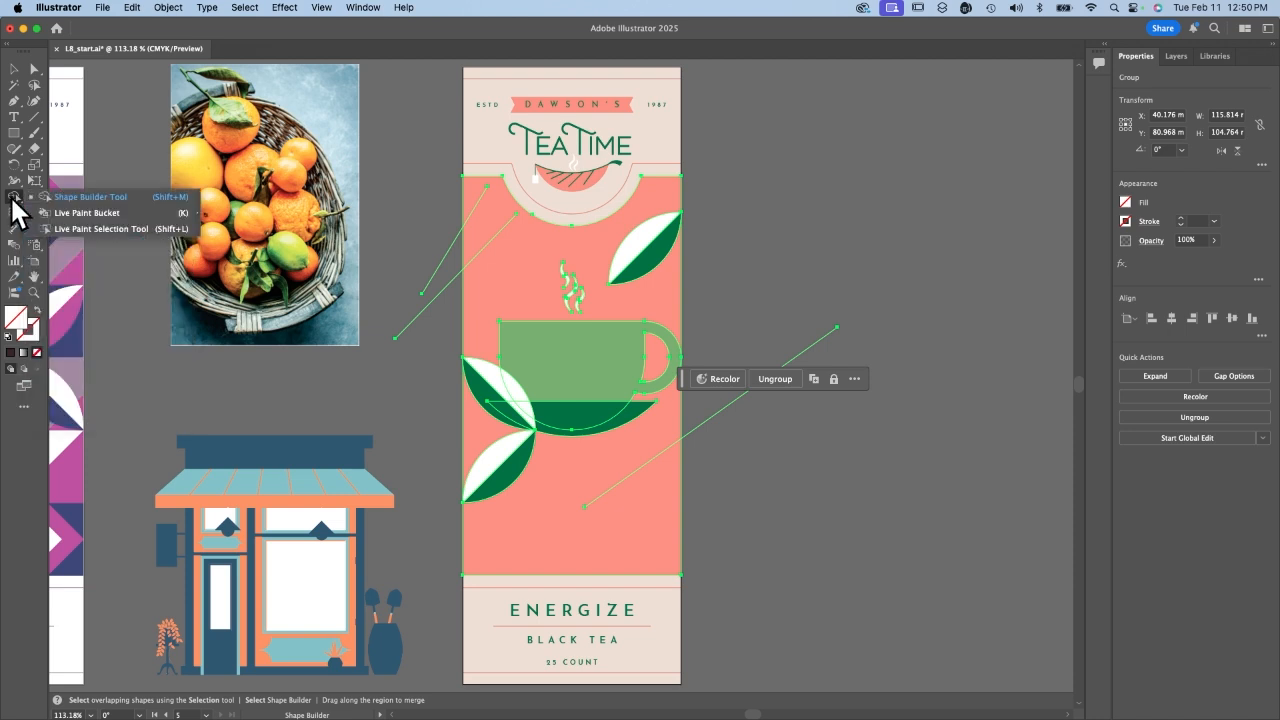
left_click(87, 212)
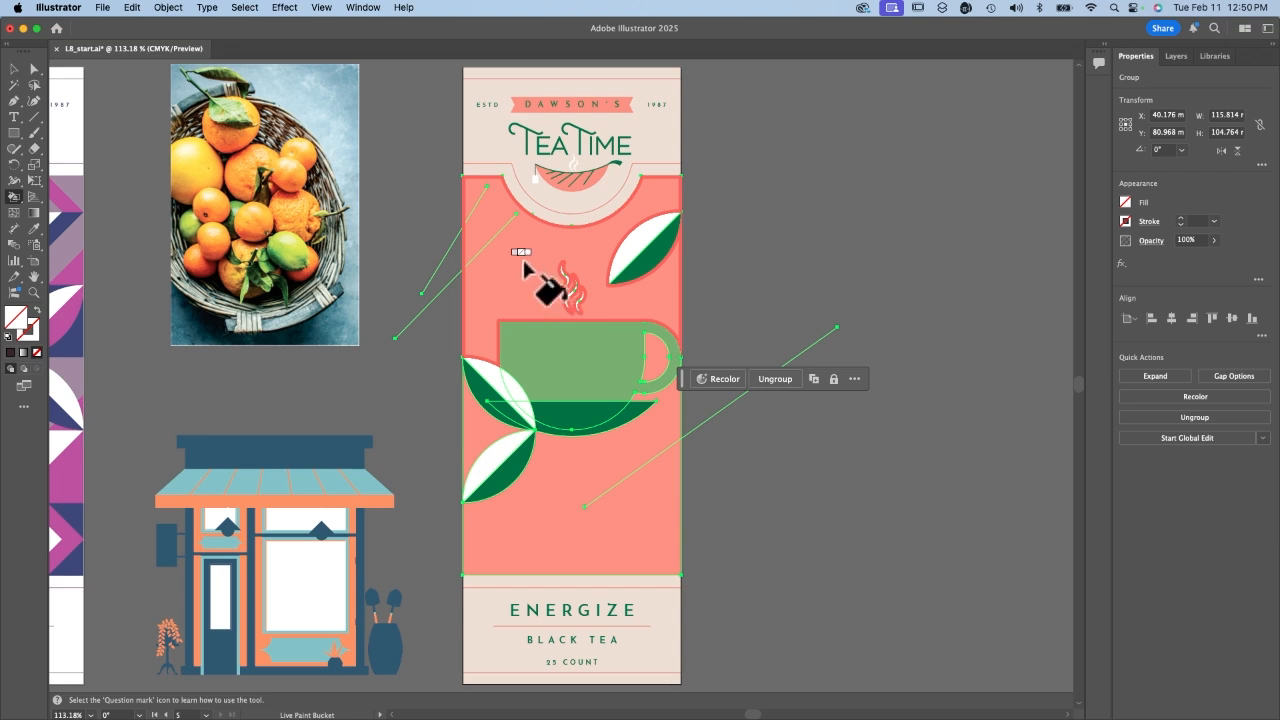
left_click(1124, 200)
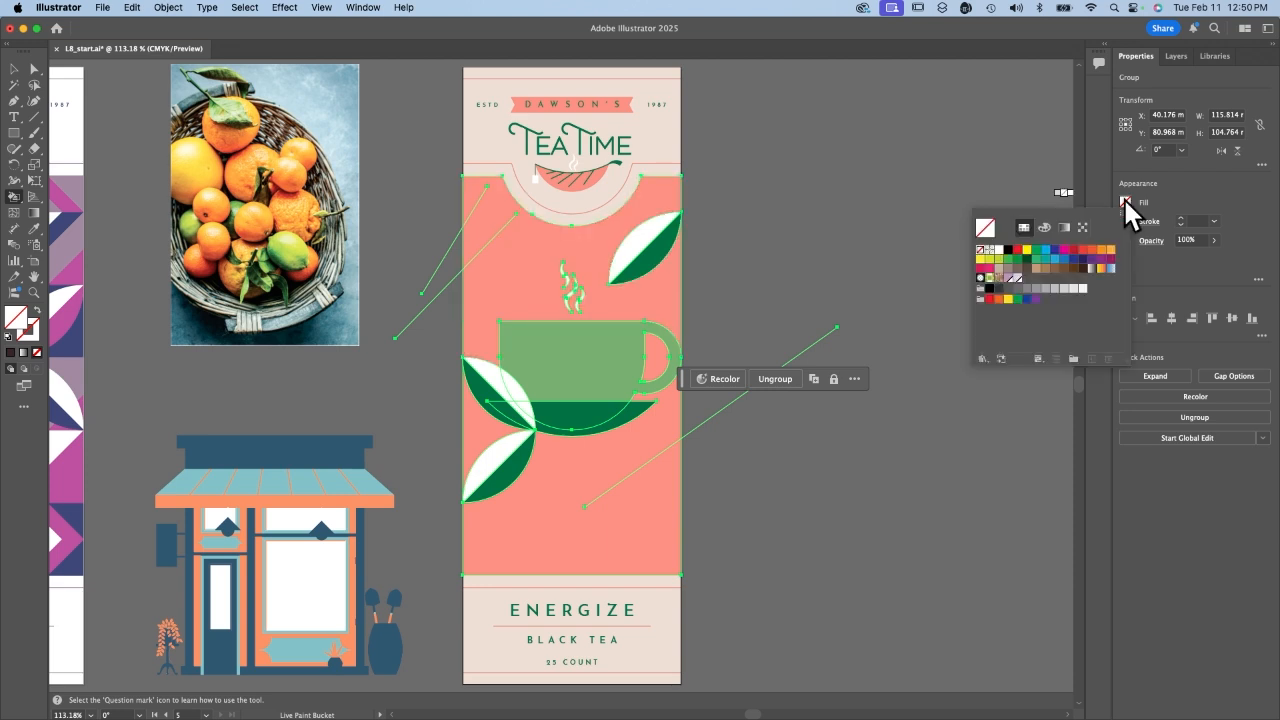
left_click(1010, 277)
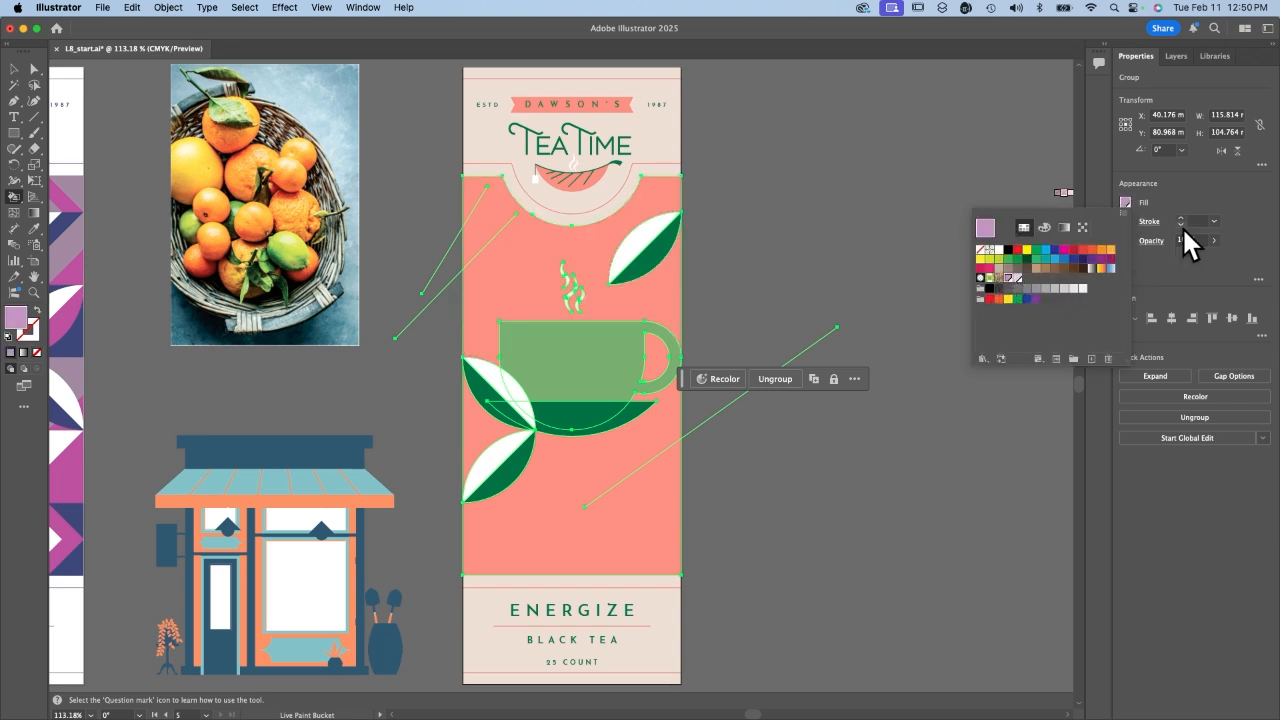
left_click(1208, 171)
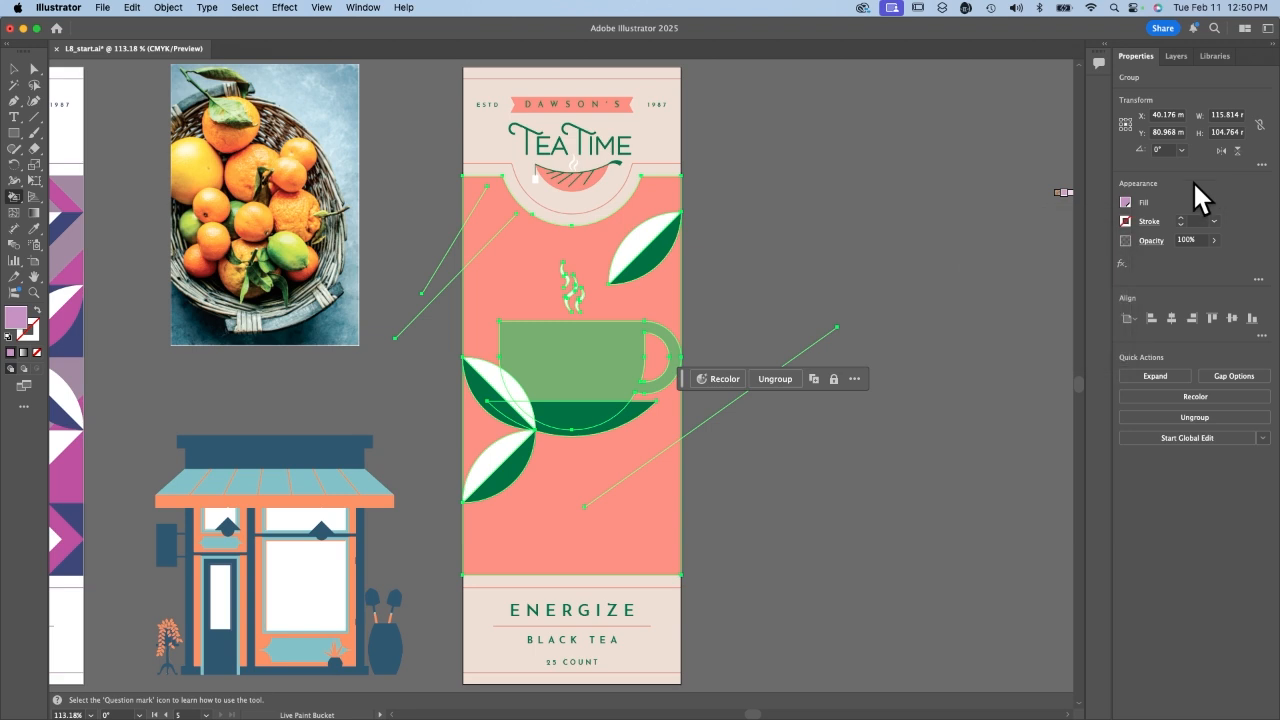
left_click(1124, 200)
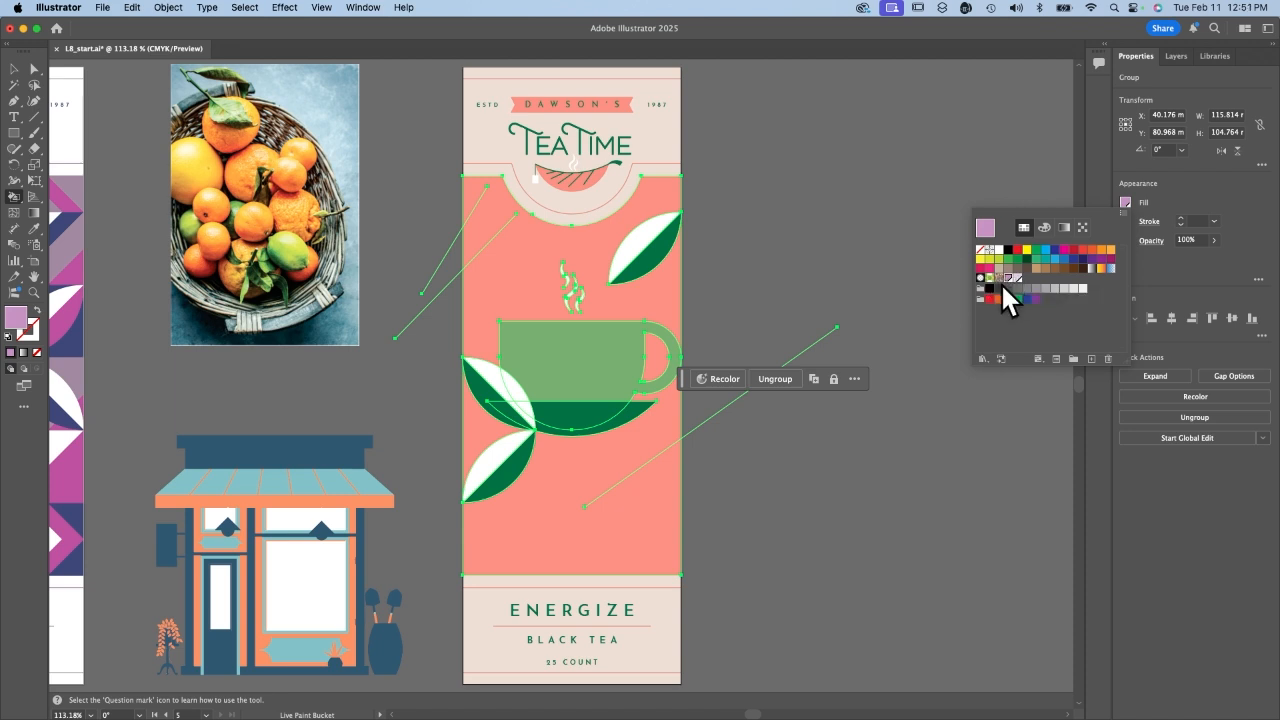
left_click(759, 190)
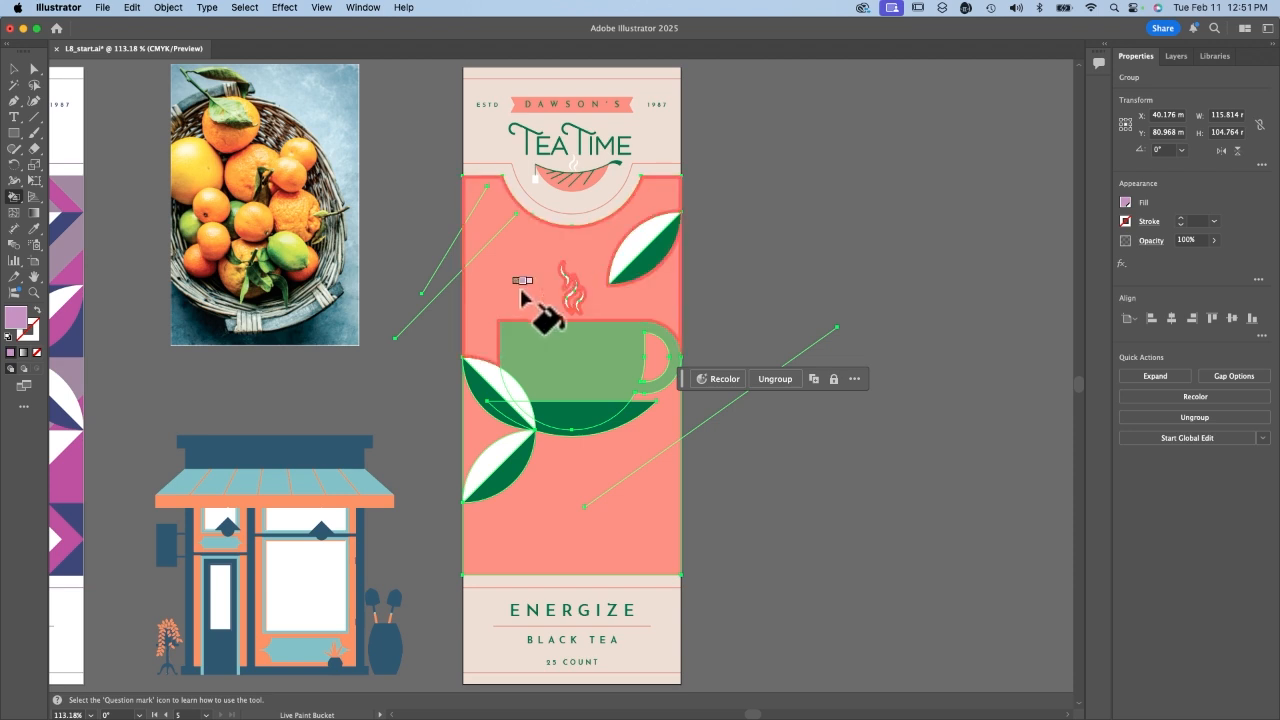
left_click(505, 258)
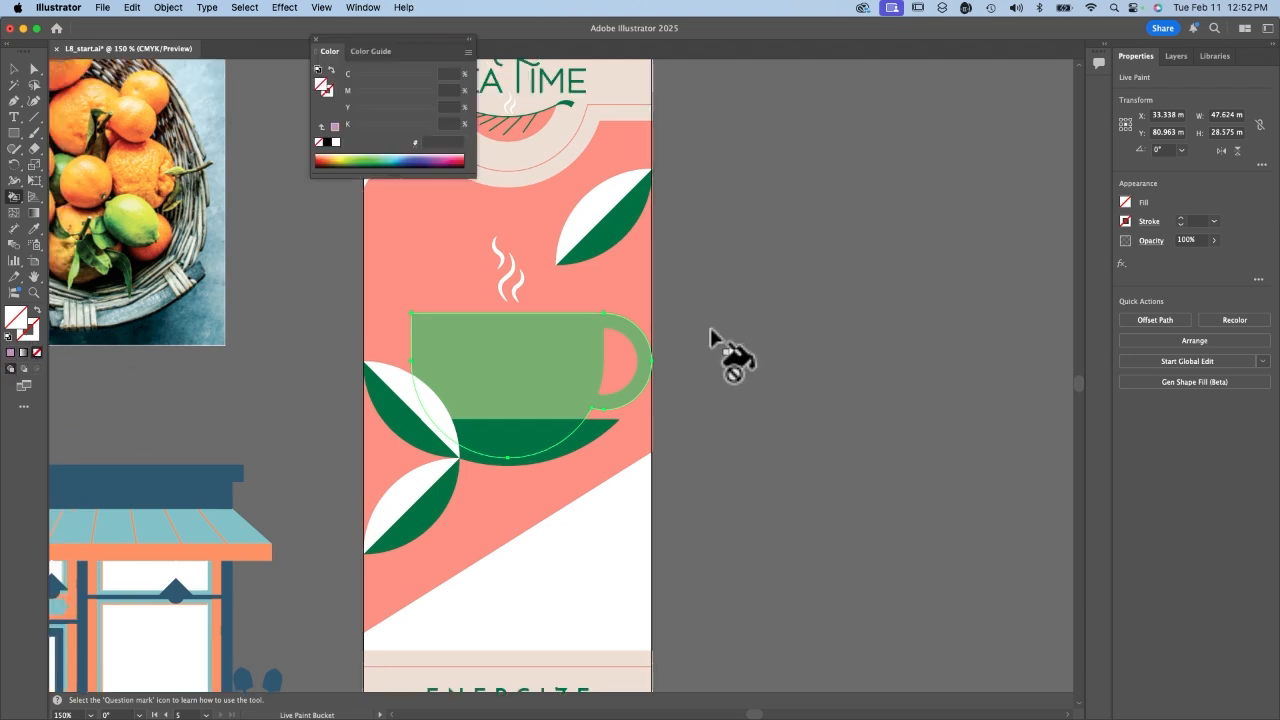
Choose the pure red fill (M=100, Y=100) and paint the Energize label's central background and the triangular section below the lower diagonal
left_click(1126, 203)
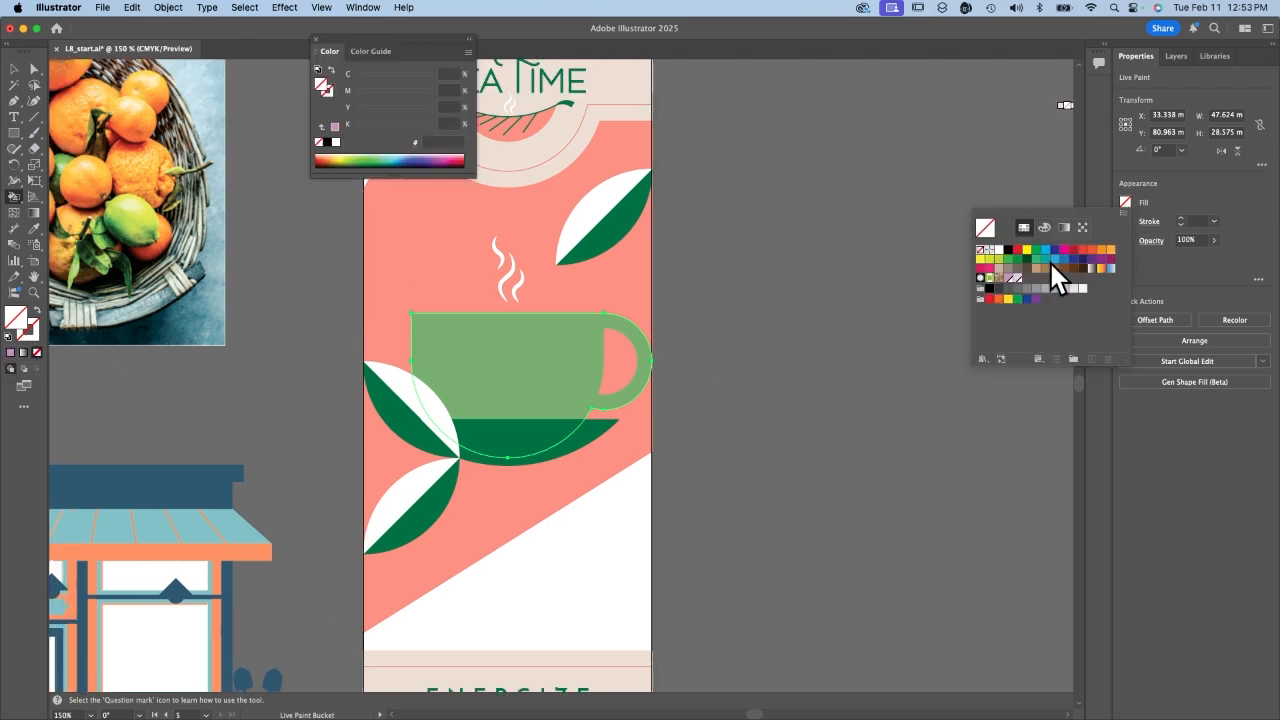
left_click(1017, 249)
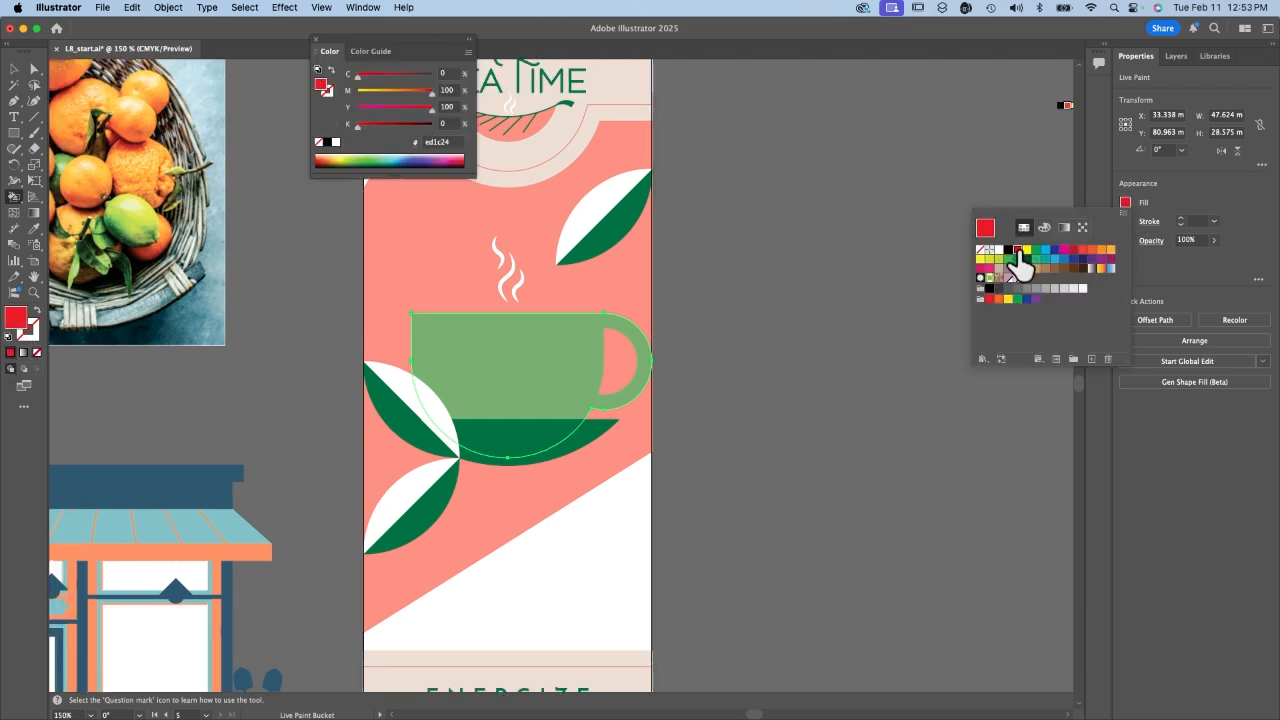
left_click(398, 300)
left_click(582, 548)
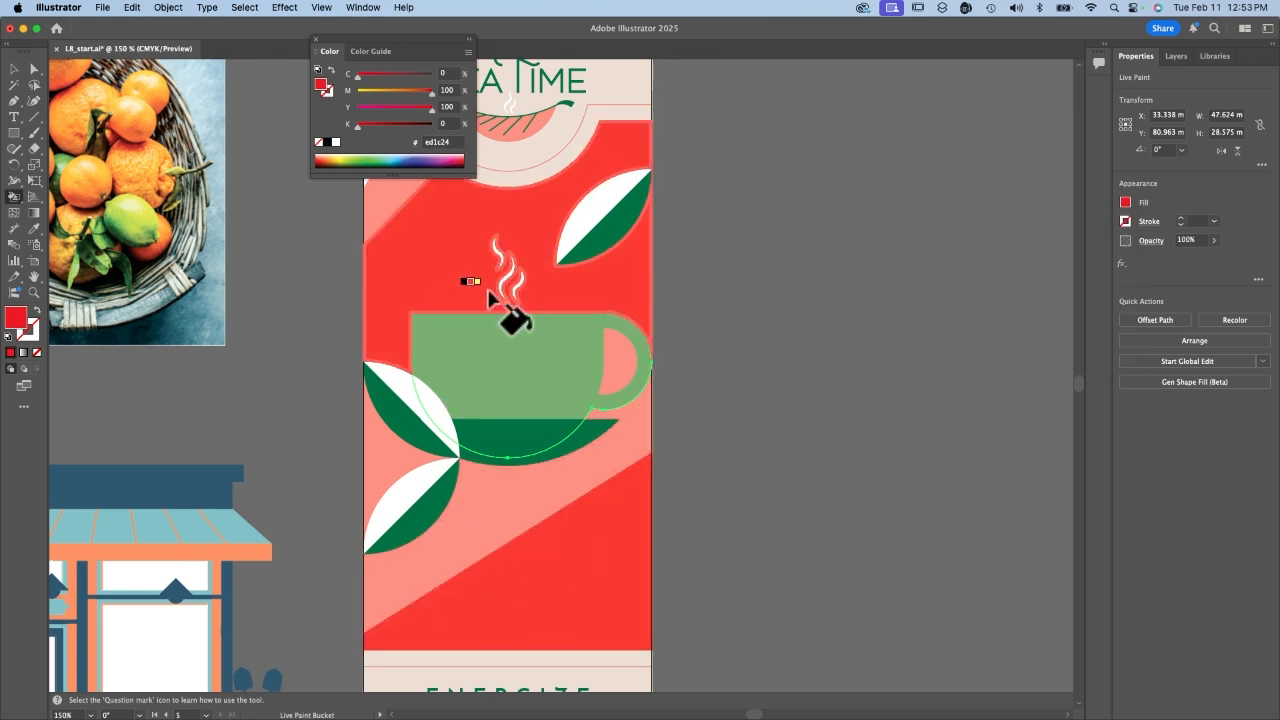
Cycle the Live Paint Bucket's swatches to yellow-green (C=20, Y=100) and paint the background around the cup and below the saucer
scroll(470, 305, "left", 5)
scroll(470, 305, "up", 1)
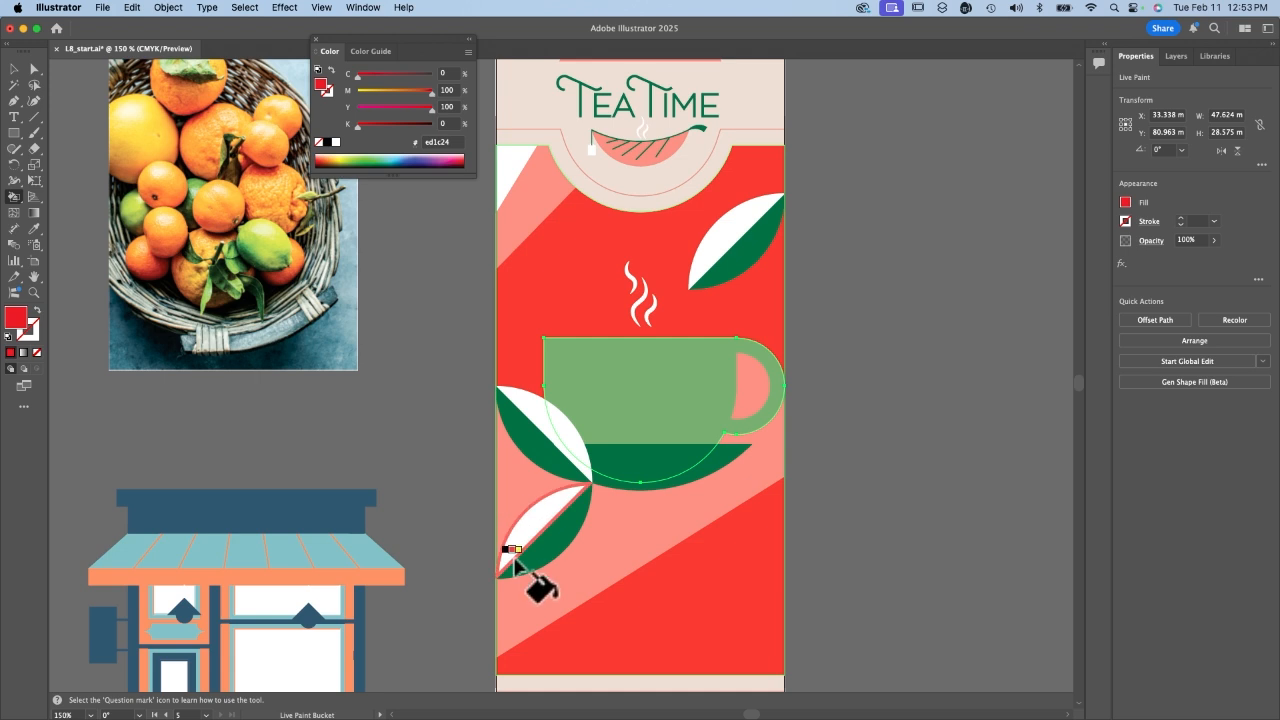
scroll(495, 585, "right", 2)
scroll(495, 585, "down", 1)
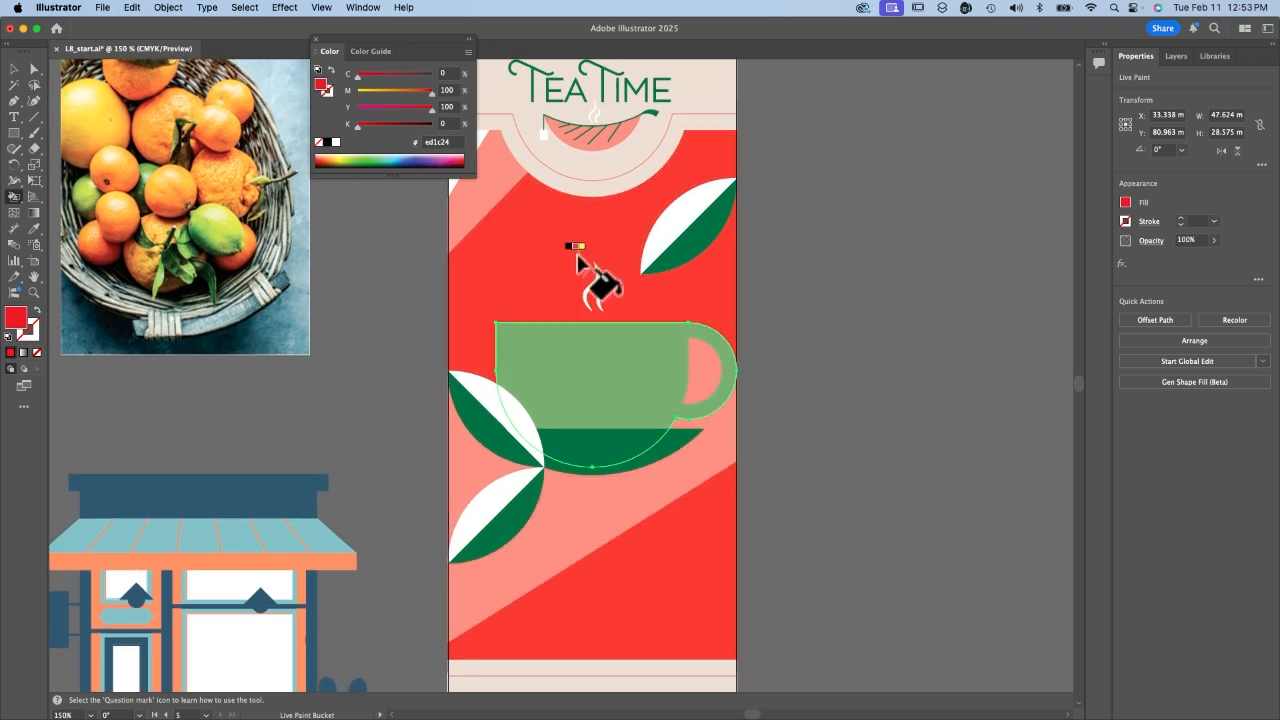
key("Right")
key("Left")
key("Left")
key("Right")
key("Right")
key("Right")
key("Right")
key("Right")
key("Left")
key("Right")
key("Right")
key("Right")
key("Right")
key("Right")
key("Right")
key("Right")
key("Right")
key("Right")
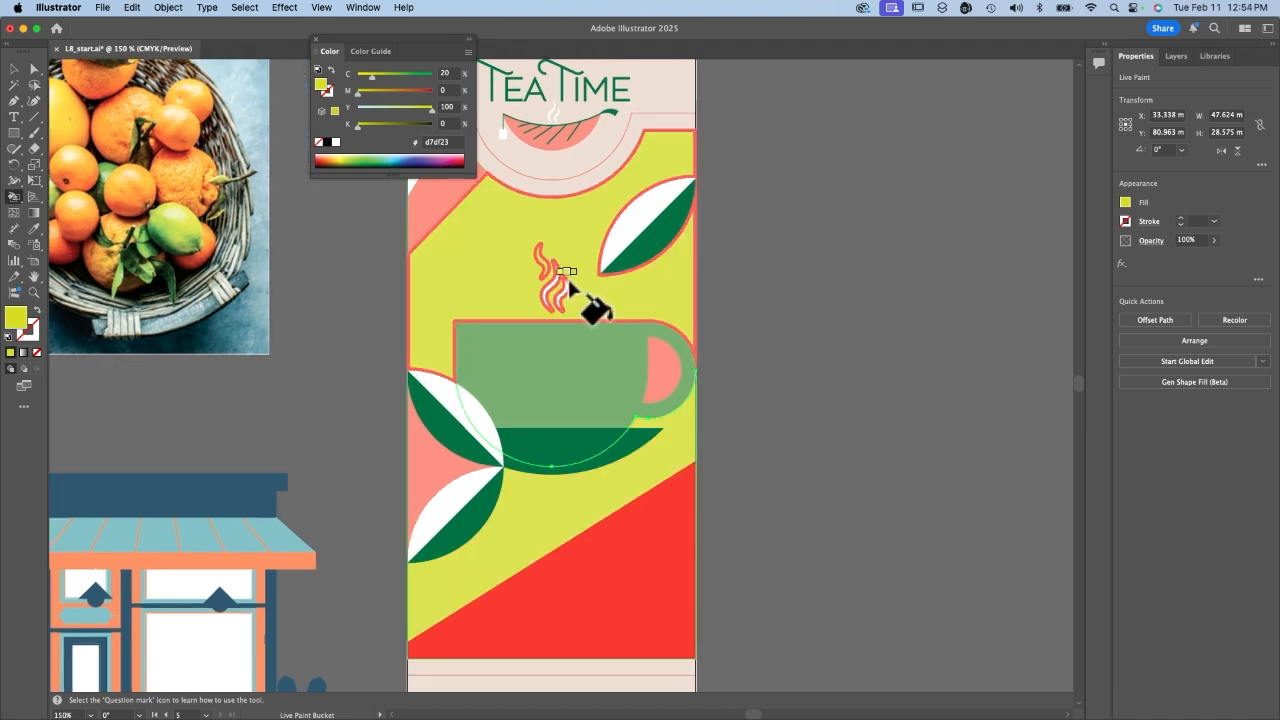
Move the floating Color controls clear of the label, display the document in Outline view and select the Live Paint group
left_click_drag(378, 40, 903, 224)
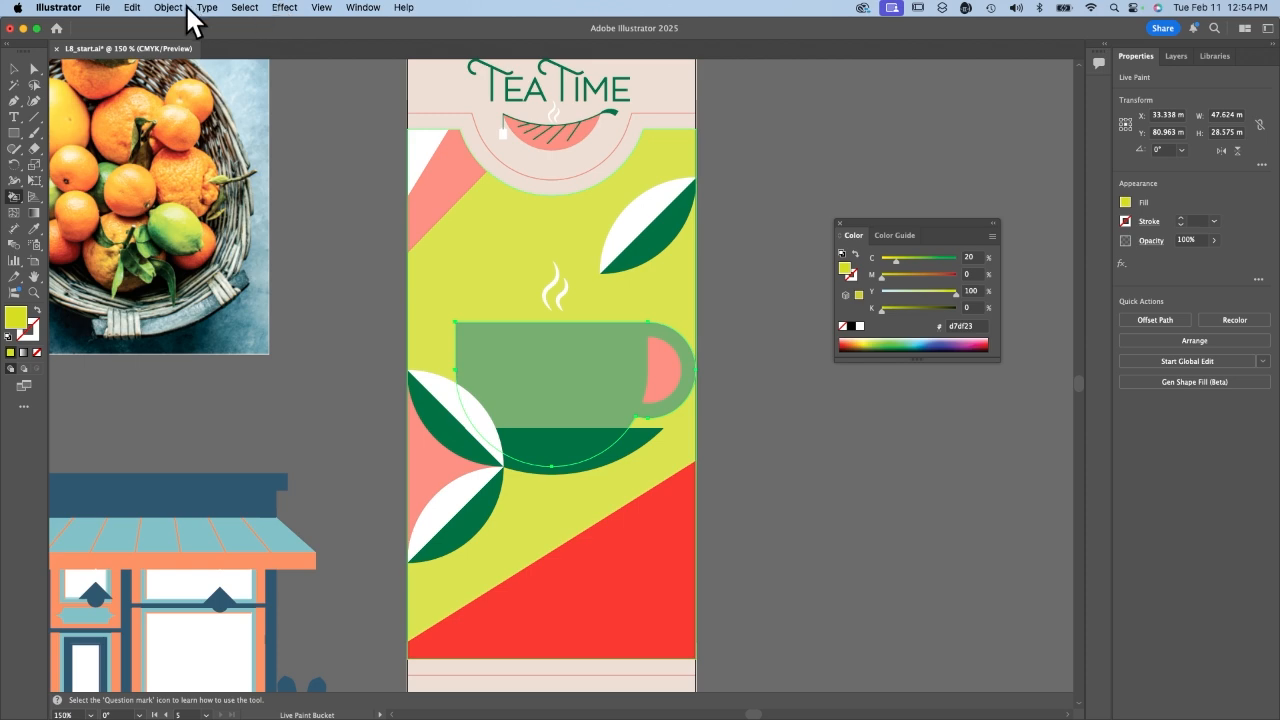
scroll(337, 166, "up", 5)
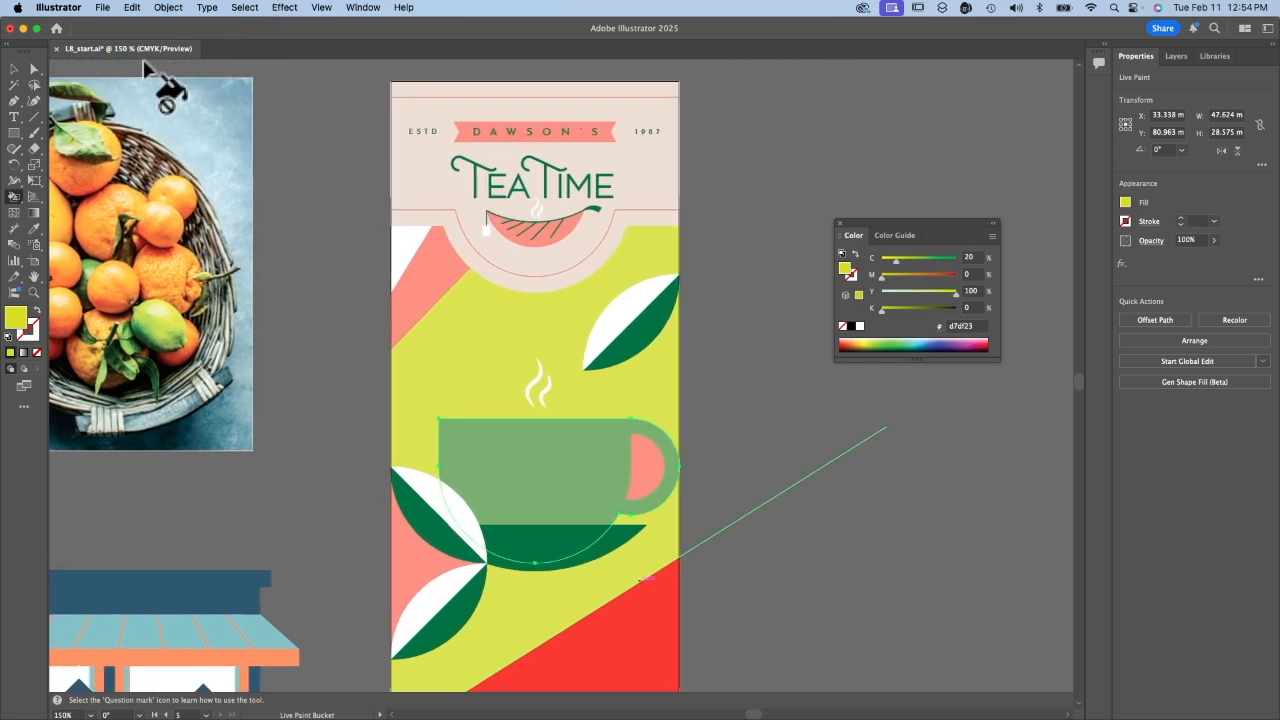
left_click(14, 68)
left_click(214, 7)
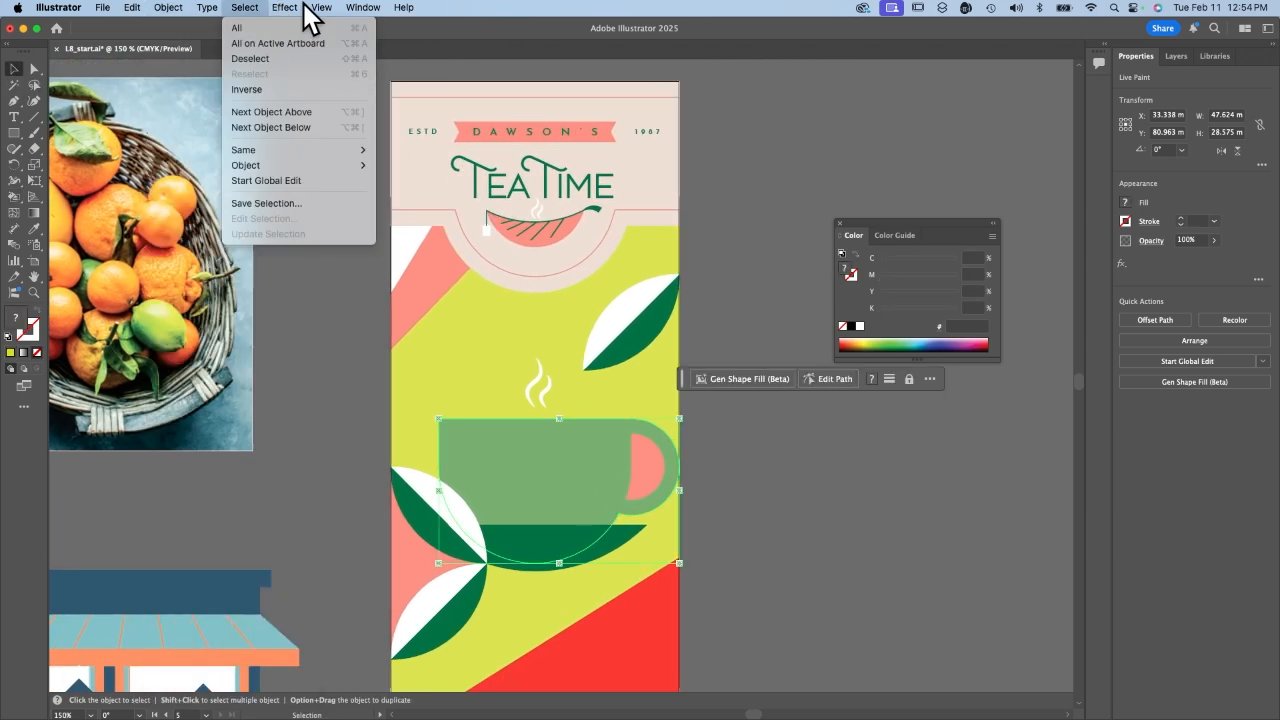
mouse_move(321, 6)
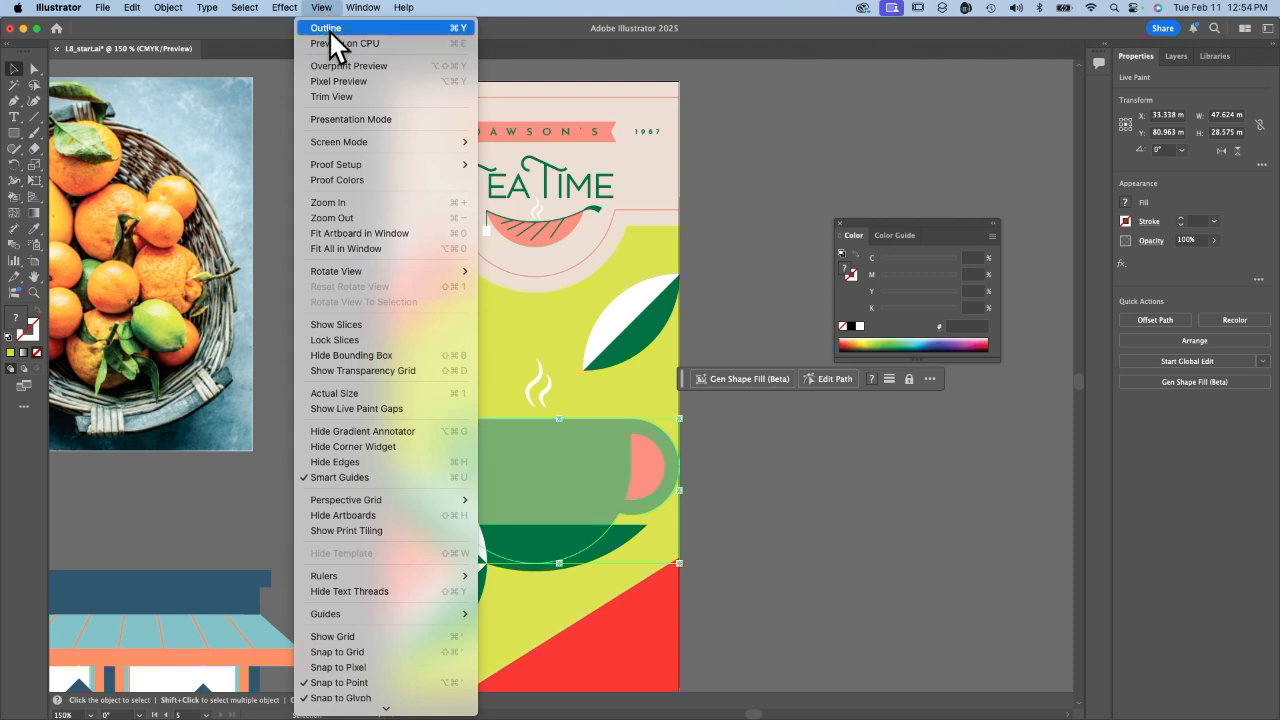
left_click(330, 30)
left_click(414, 327)
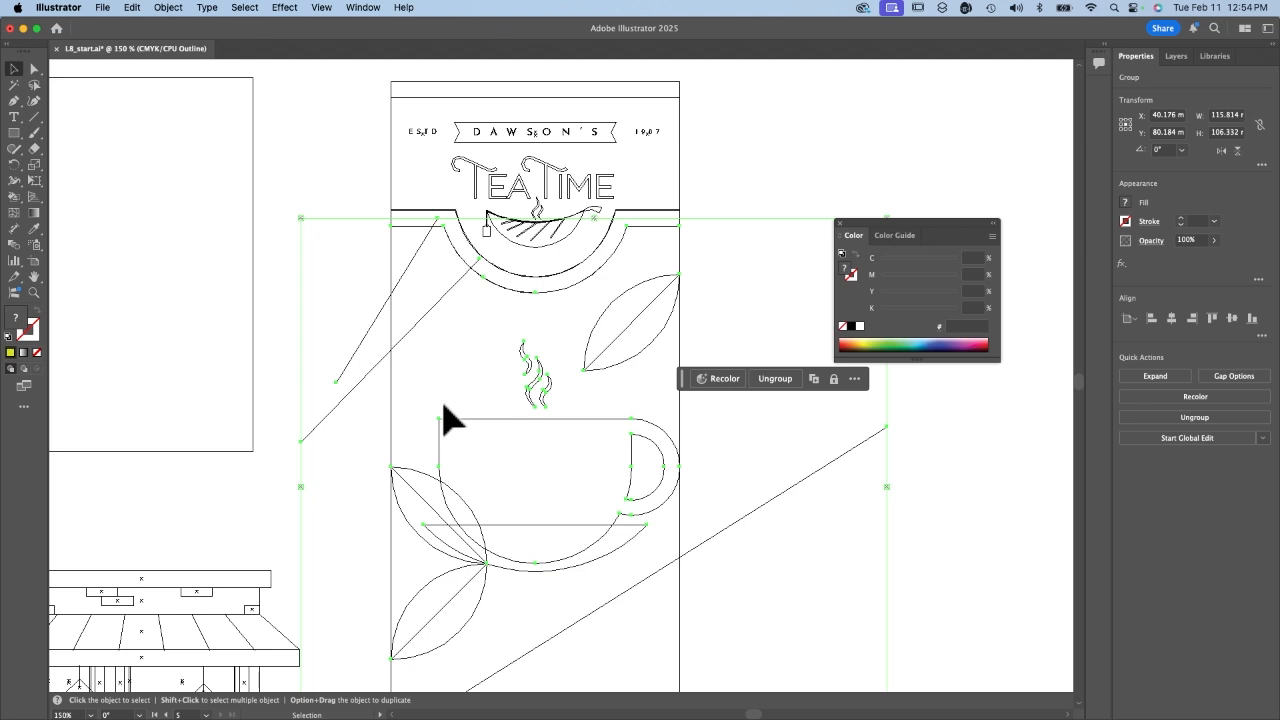
Move the upper endpoints of the two upper diagonal lines with Direct Selection to reshape the Live Paint regions, and return to Preview
left_click(33, 67)
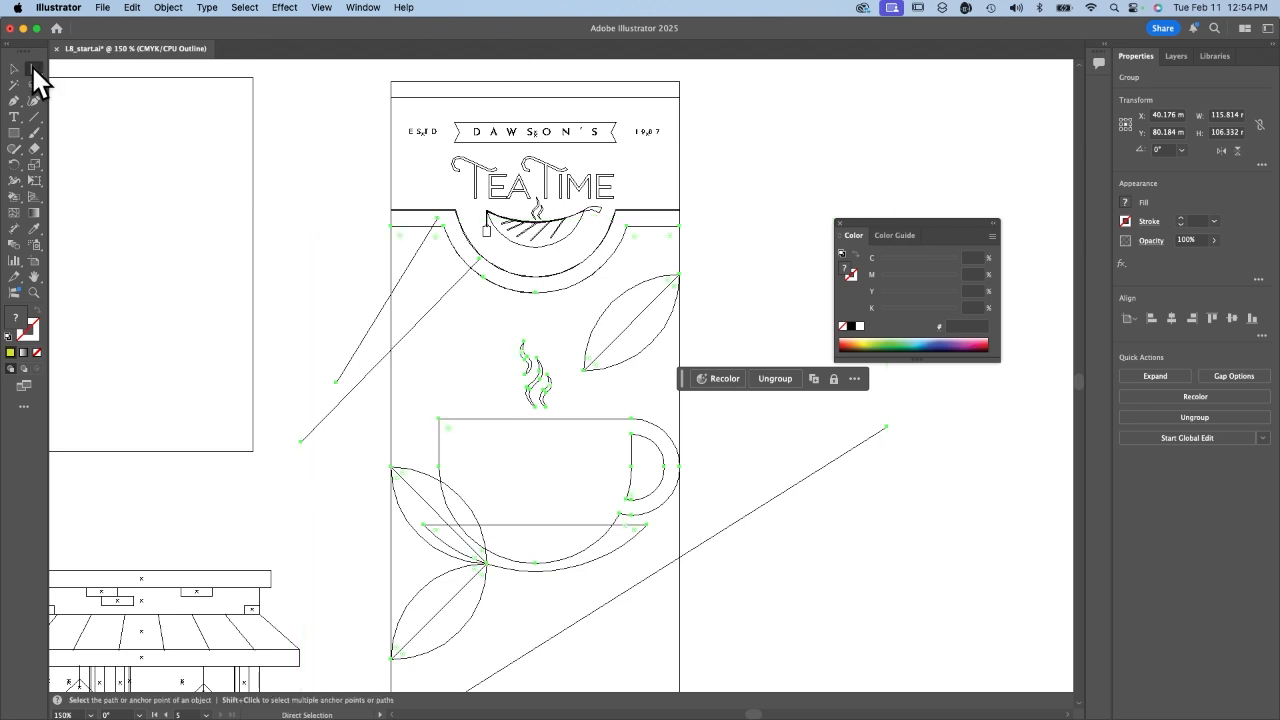
left_click(479, 292)
key("super+equal")
key("super+equal")
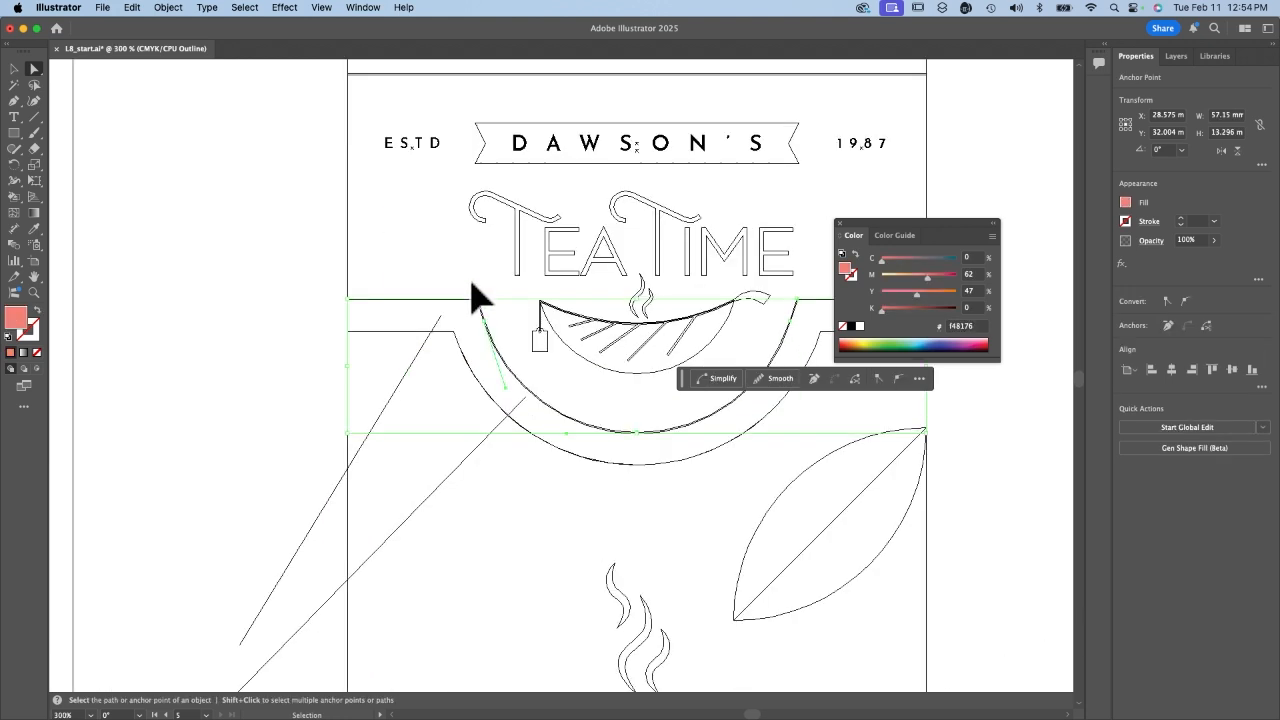
left_click(526, 397)
left_click_drag(526, 397, 958, 373)
left_click(443, 318)
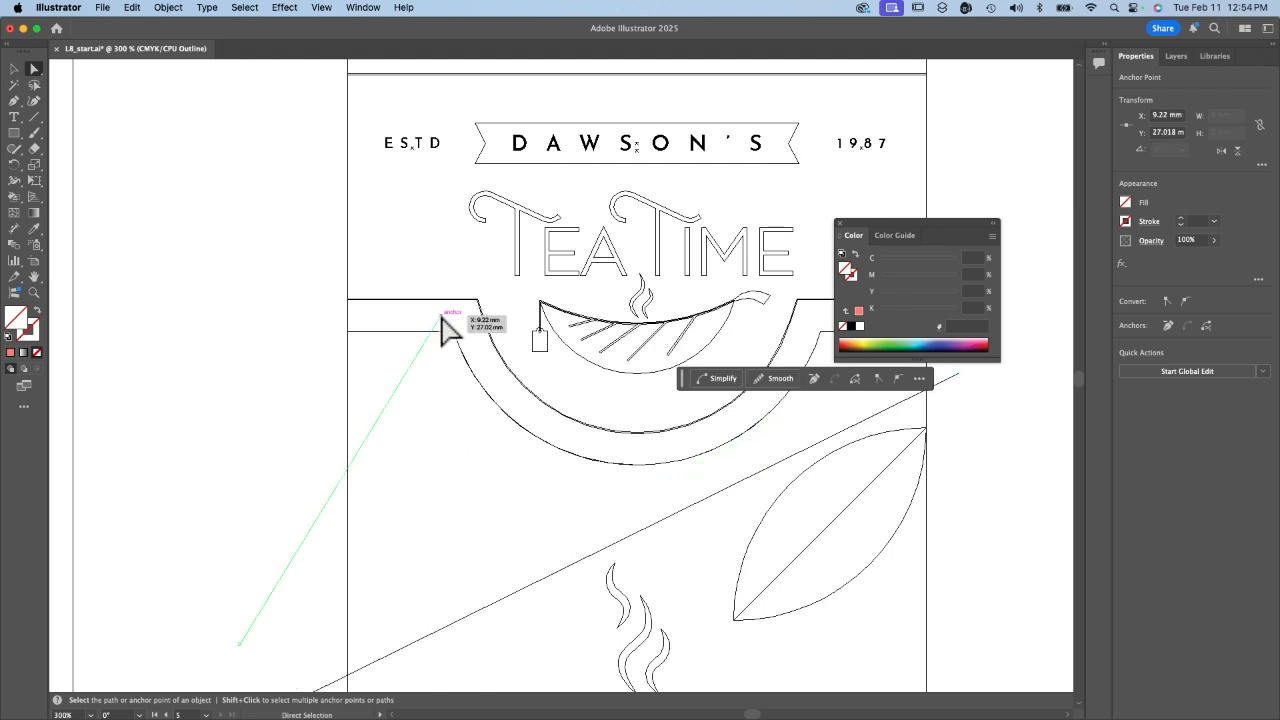
left_click_drag(443, 318, 540, 402)
key("shift+super+a")
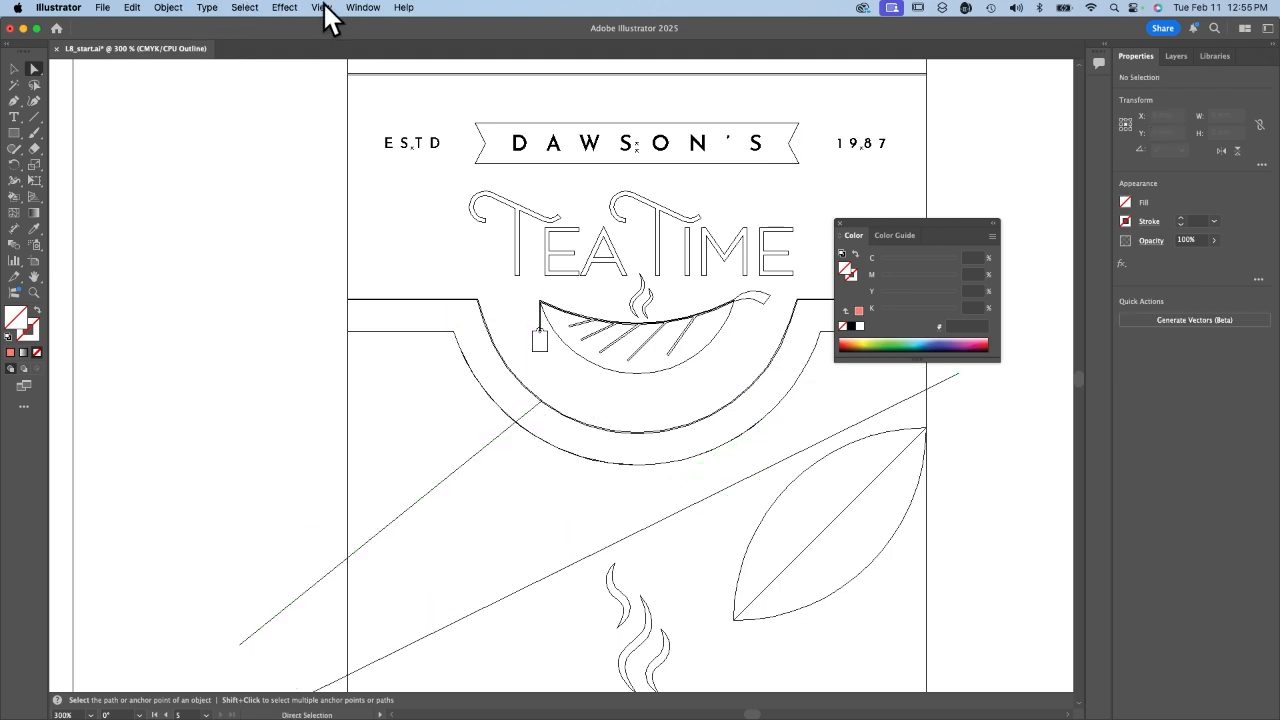
left_click(320, 9)
left_click(343, 27)
scroll(174, 246, "down", 5)
scroll(174, 246, "right", 6)
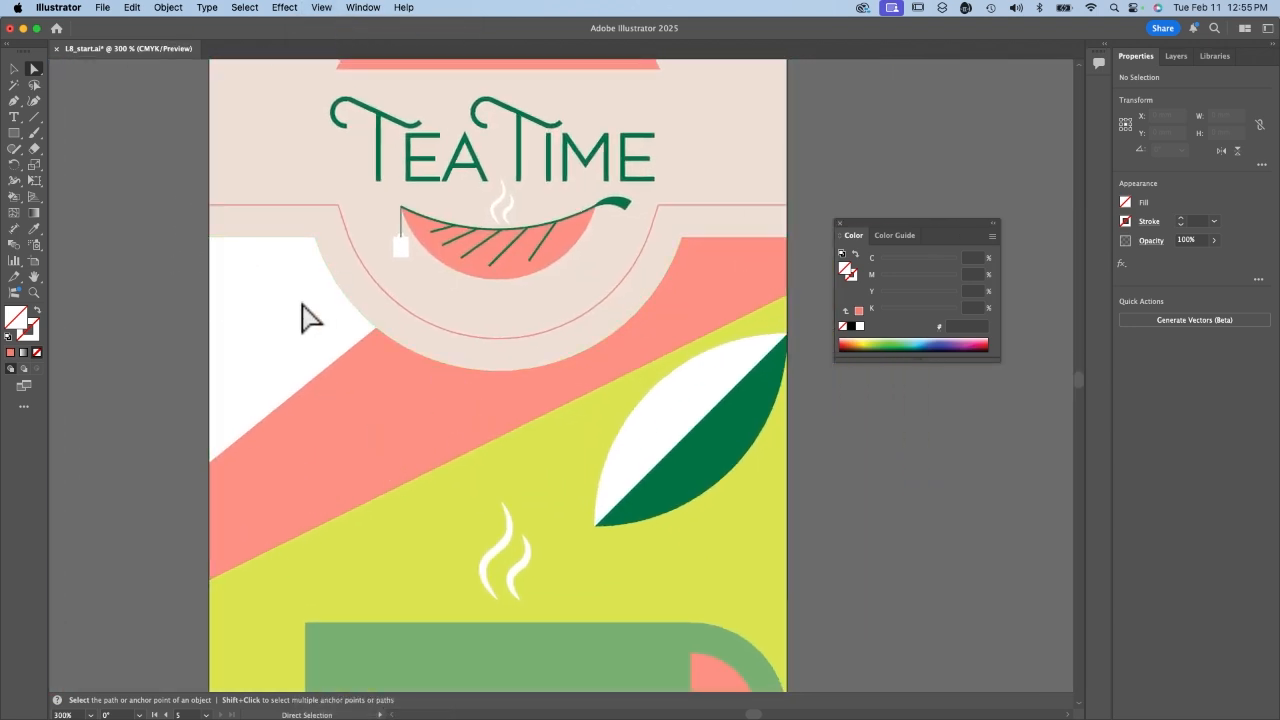
Cycle the Live Paint Bucket to dark blue (C=100, M=100) and paint the upper corner section, central background and cup handle opening
left_click(14, 197)
key("Right")
key("Right")
key("Right")
key("Right")
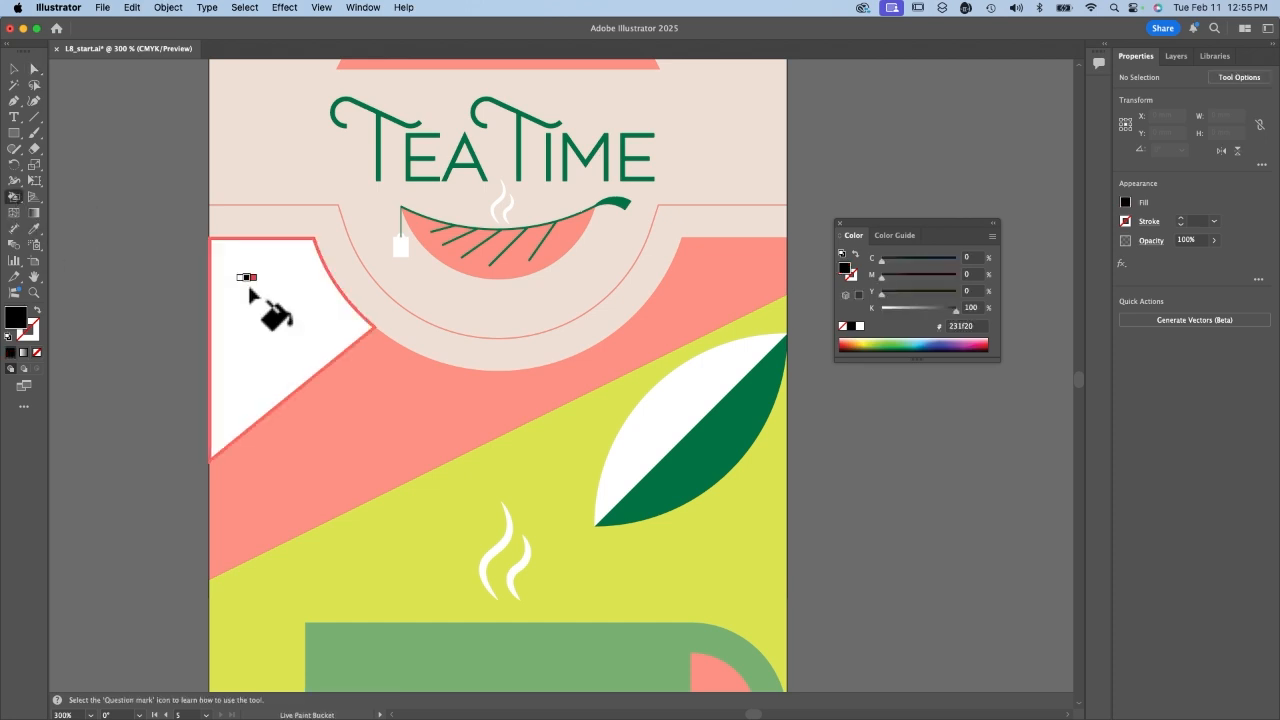
key("Left")
key("Right")
key("Right")
key("Right")
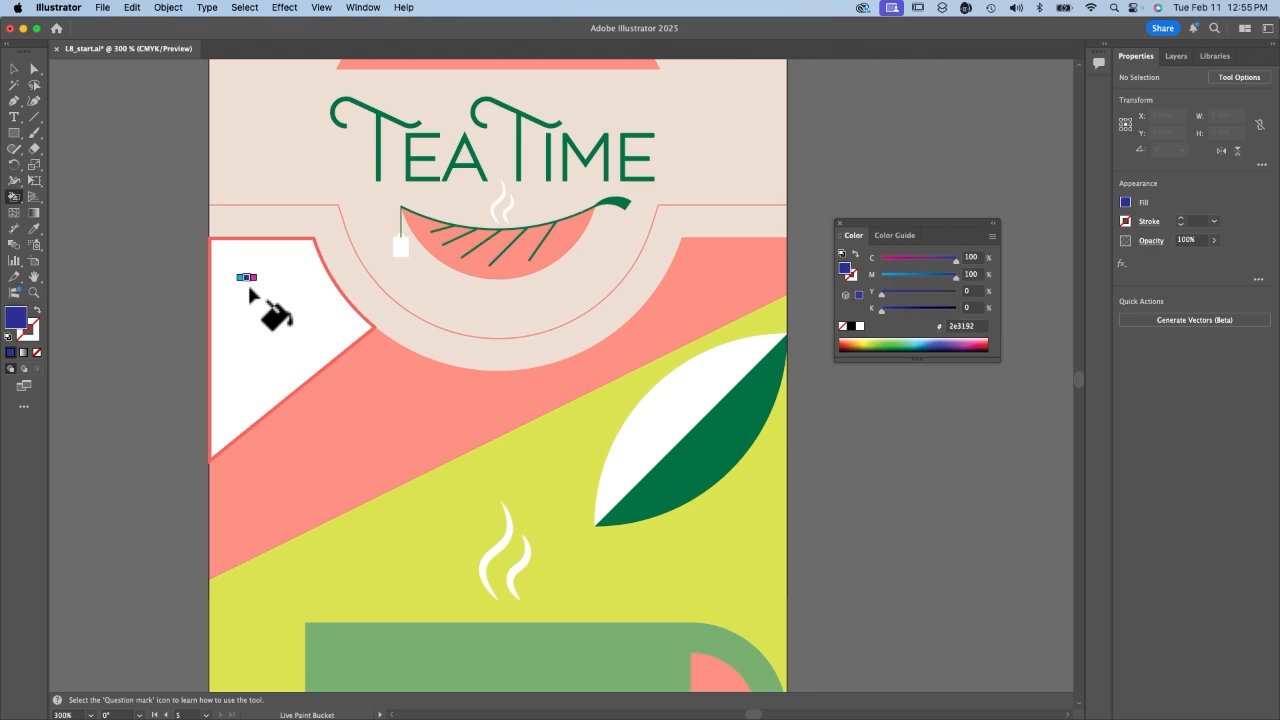
left_click(250, 292)
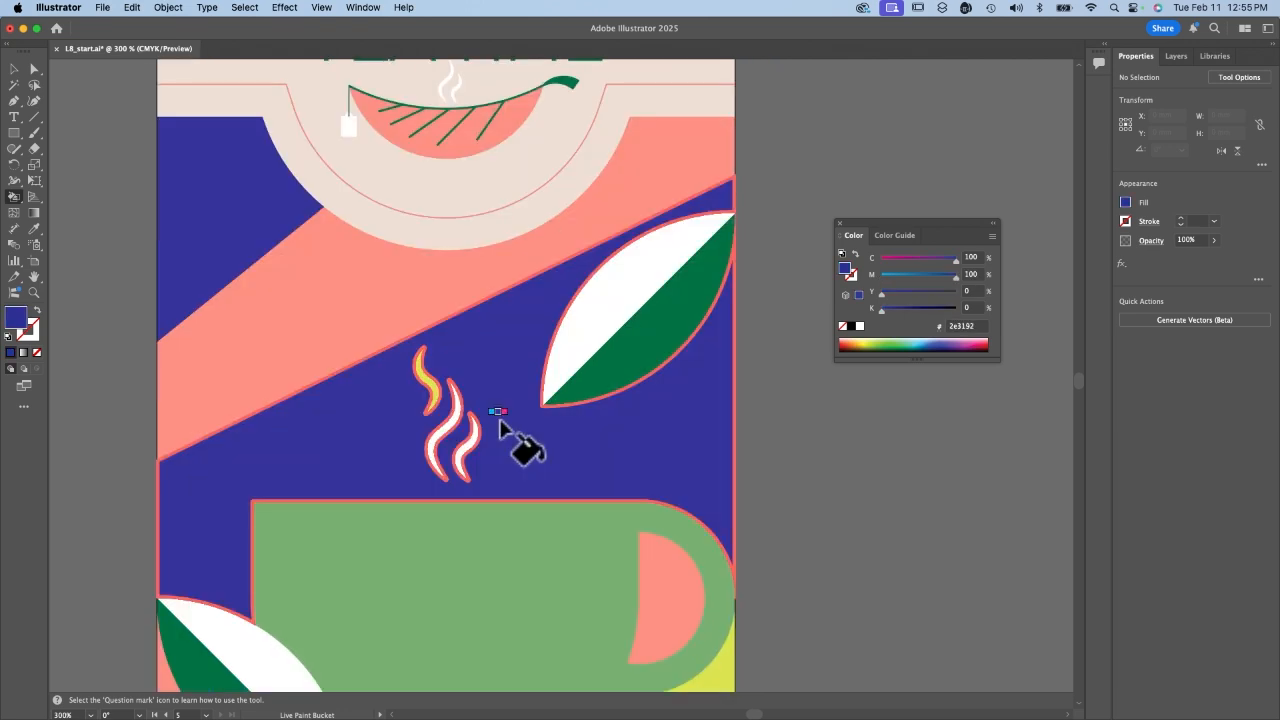
key("super+0")
left_click(506, 416)
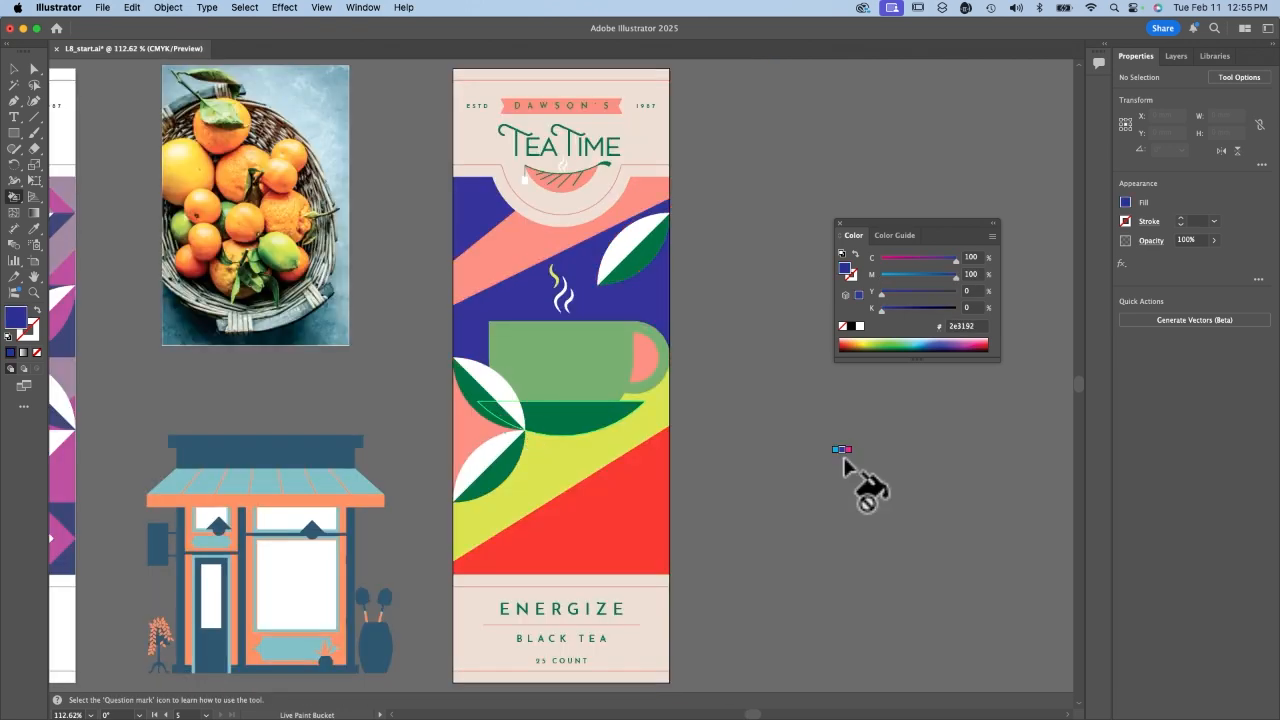
Select the painted Live Paint group to examine its dividing lines, and deselect it
left_click(14, 69)
left_click(508, 262)
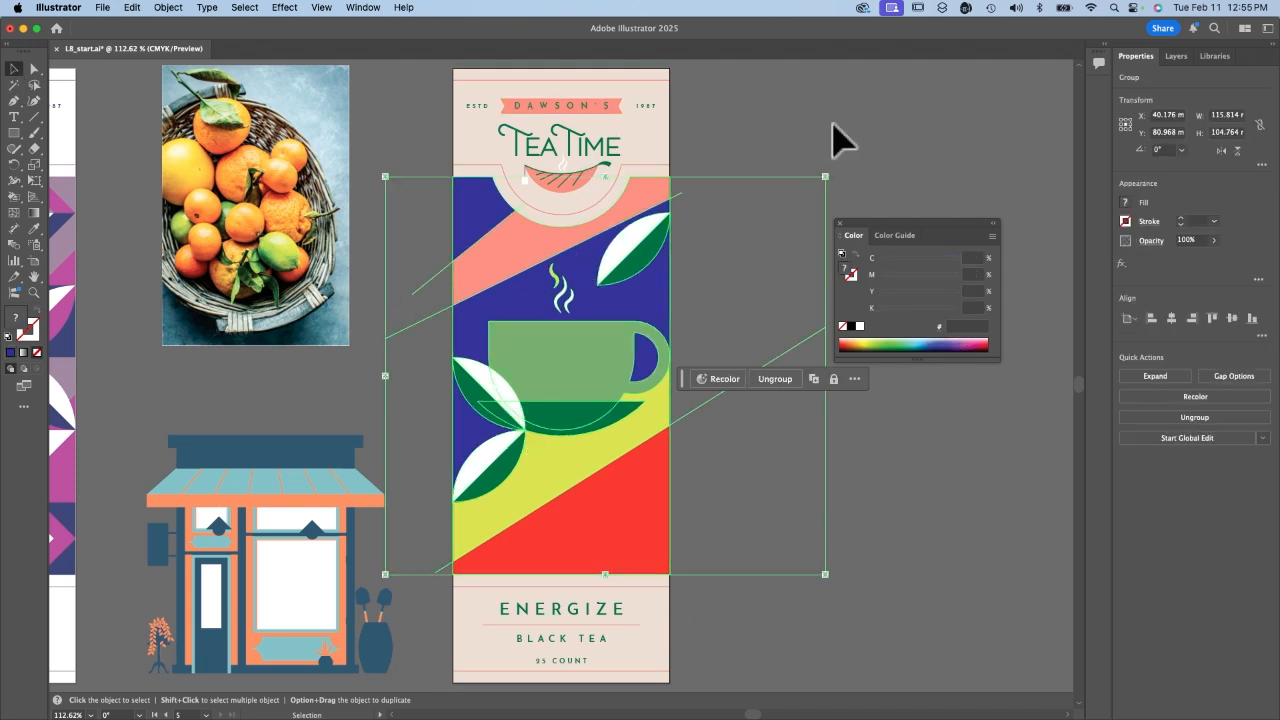
left_click(806, 96)
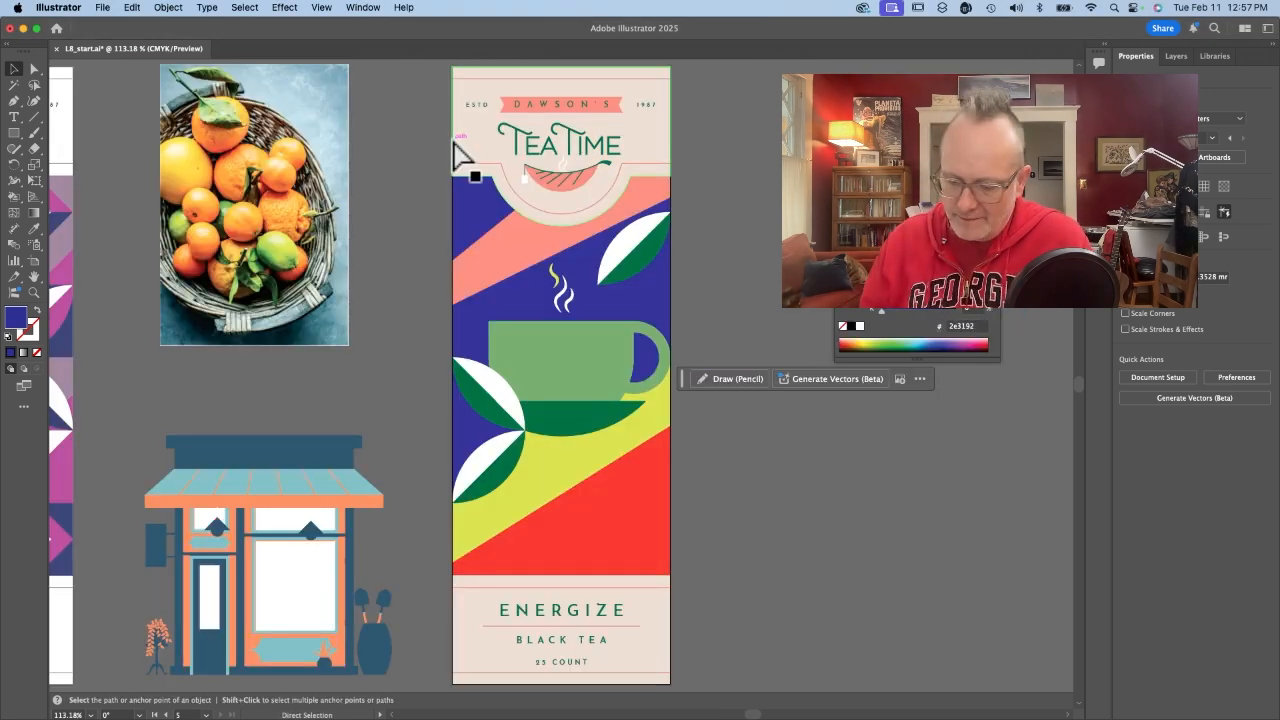
Save the artwork to Downloads as an Adobe PDF named with L8 and the author's surname, using the Illustrator Default preset
left_click(321, 8)
left_click(327, 249)
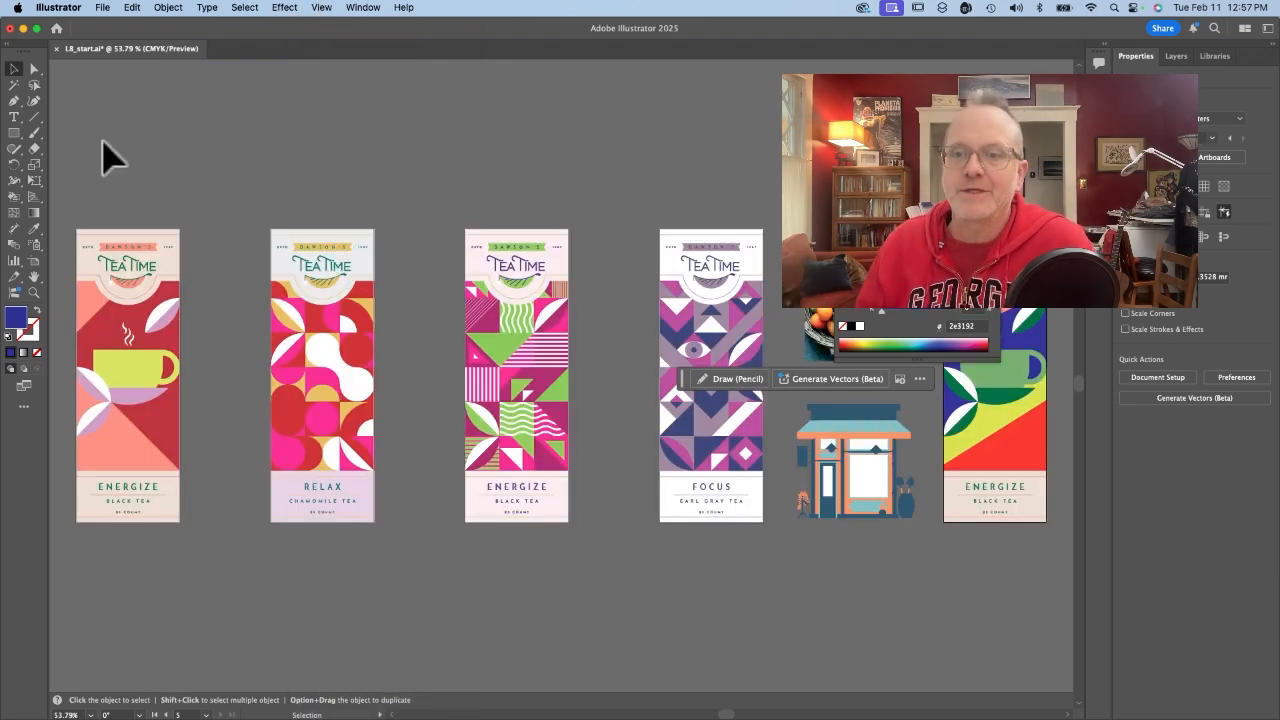
left_click(108, 8)
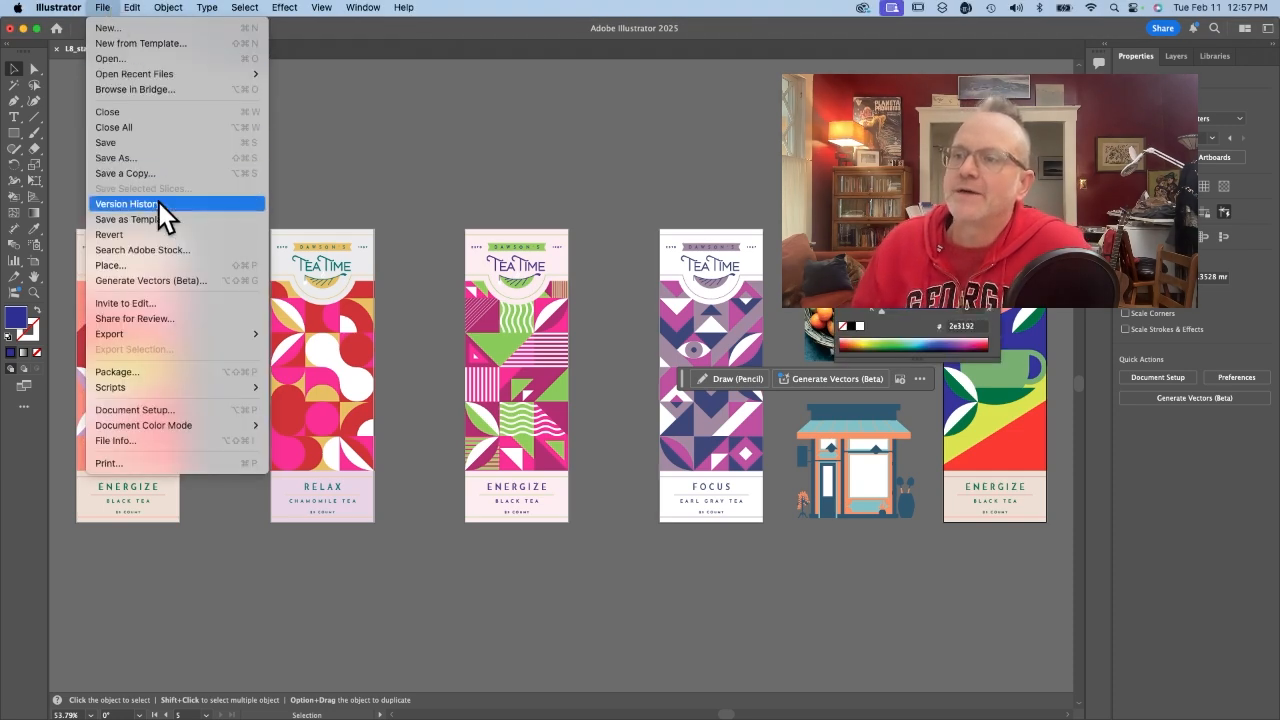
left_click(128, 158)
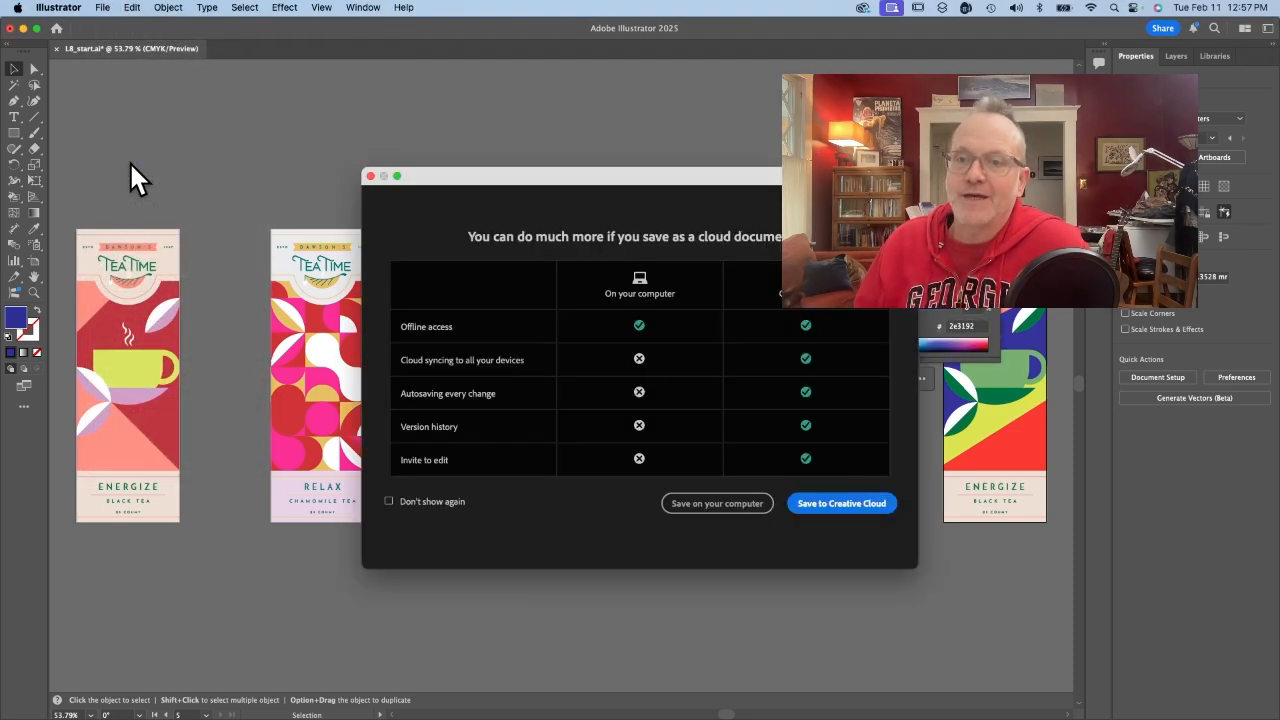
left_click(700, 503)
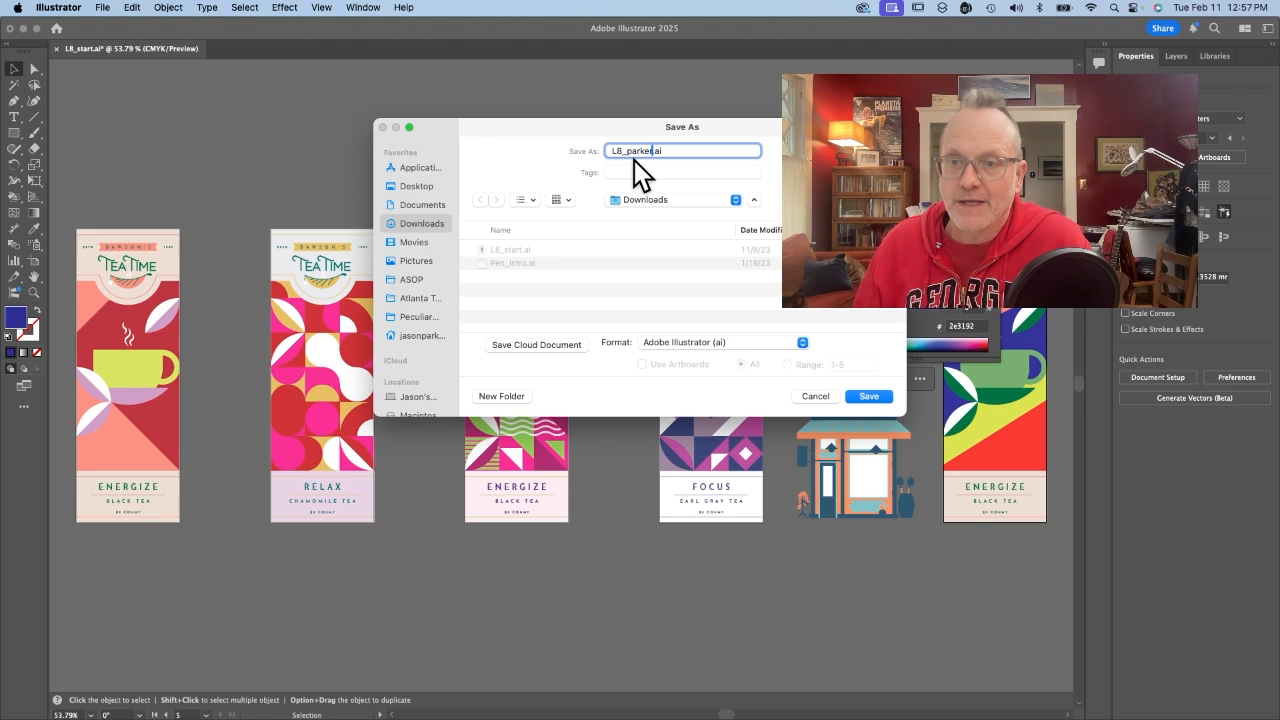
left_click(760, 342)
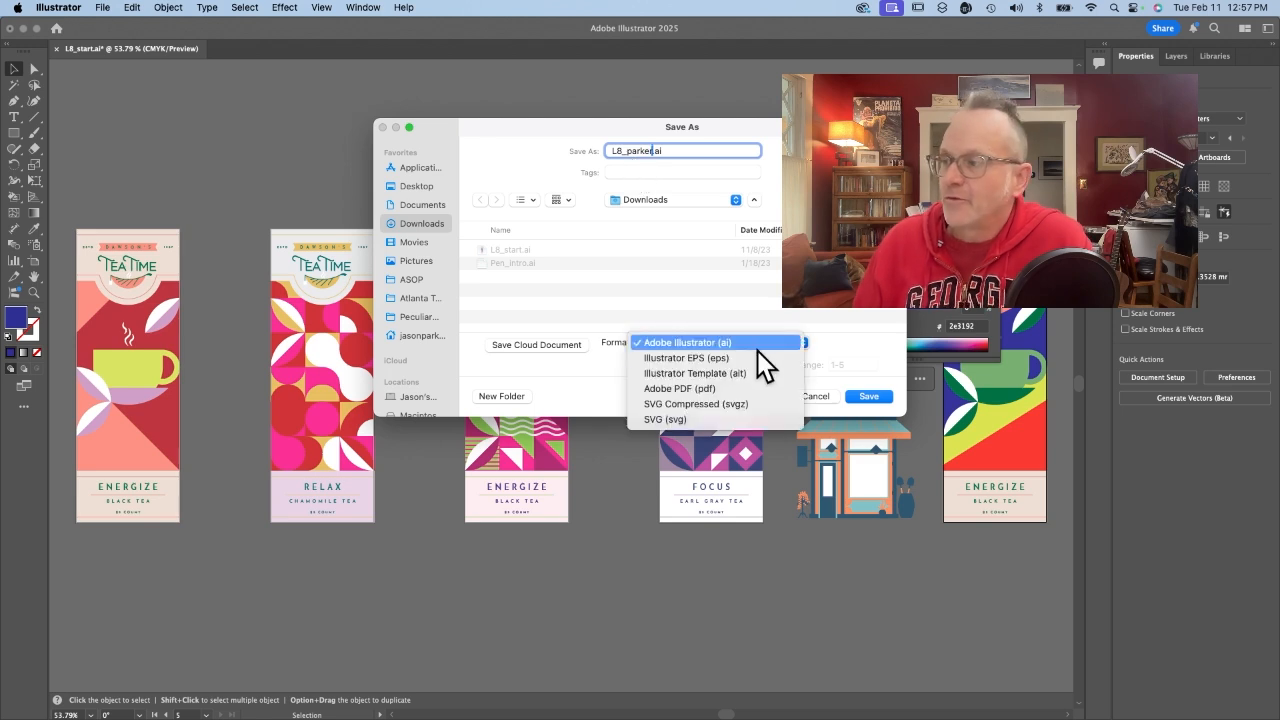
left_click(699, 387)
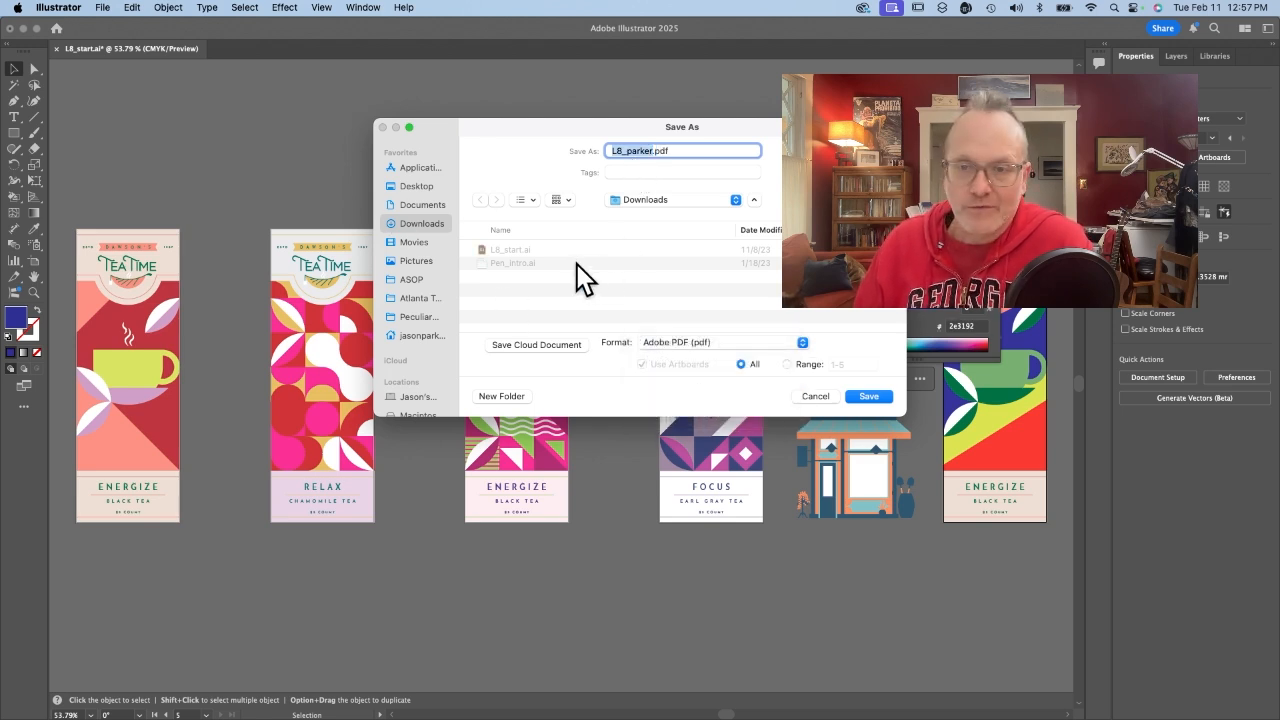
left_click(869, 398)
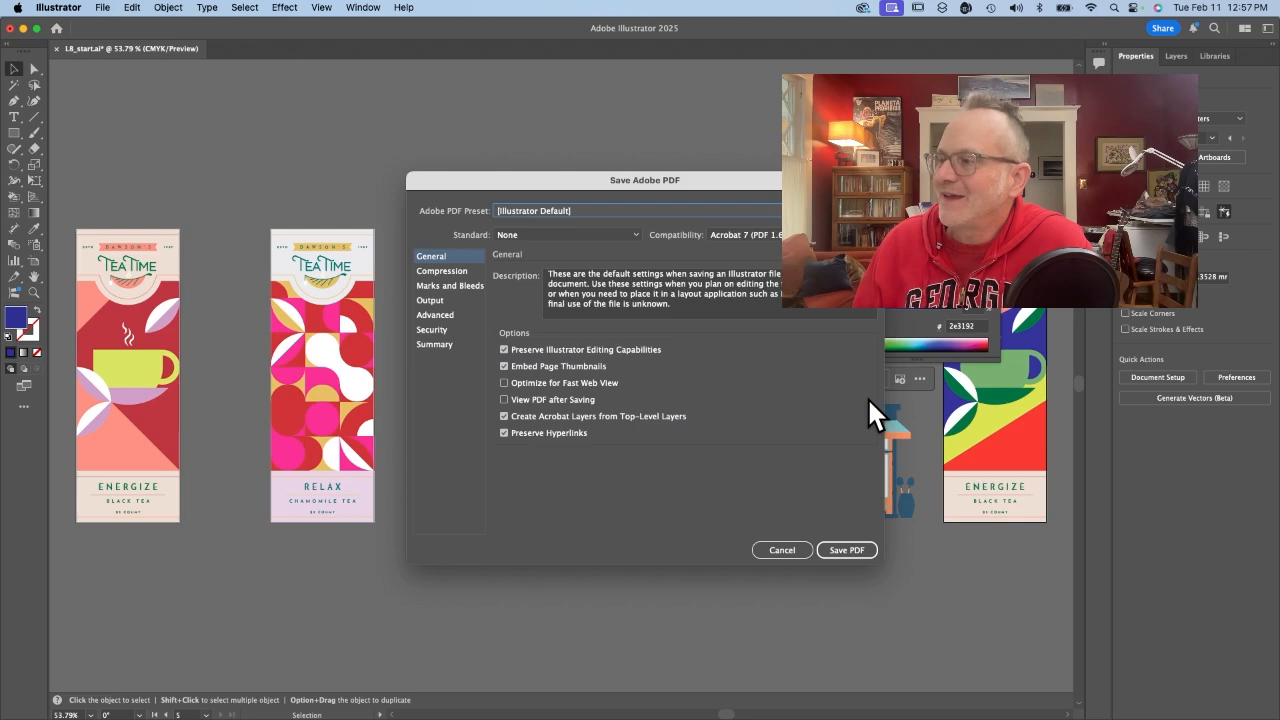
left_click(849, 547)
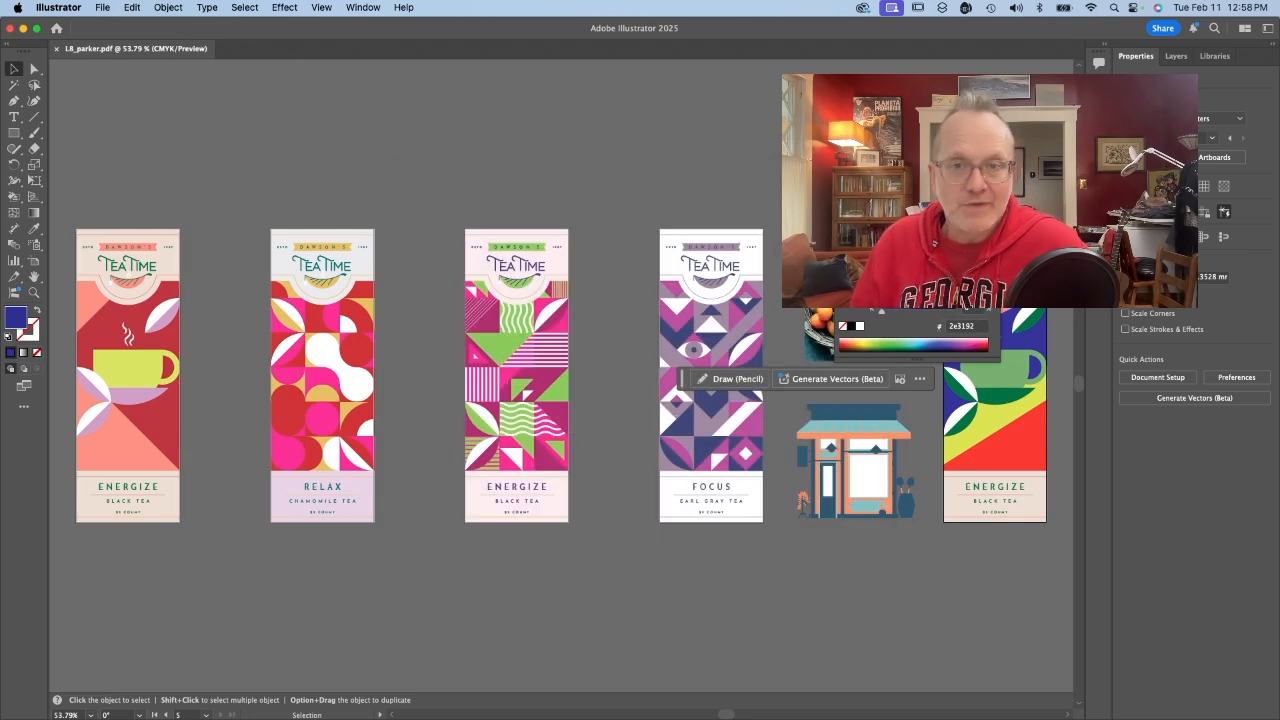